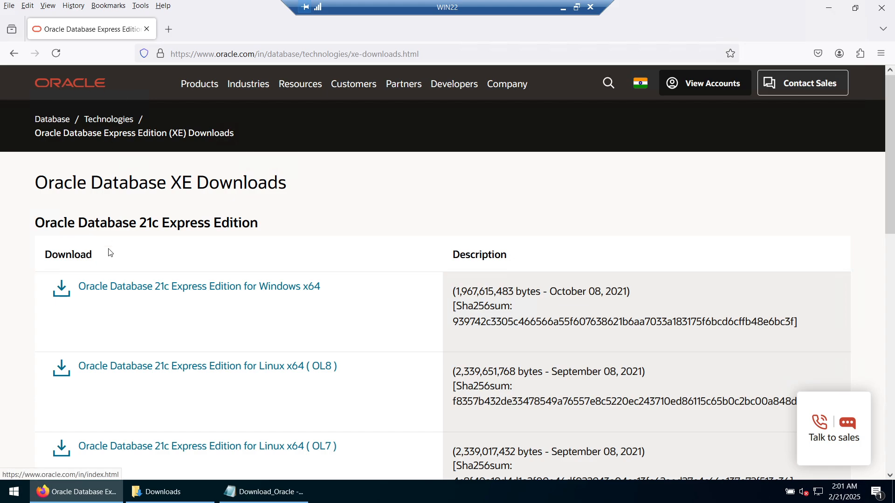
- Start the Windows x64 XE download, see the zip is already in Downloads, and cancel the duplicate
{"action": "left_click", "coordinate": [180, 293]}
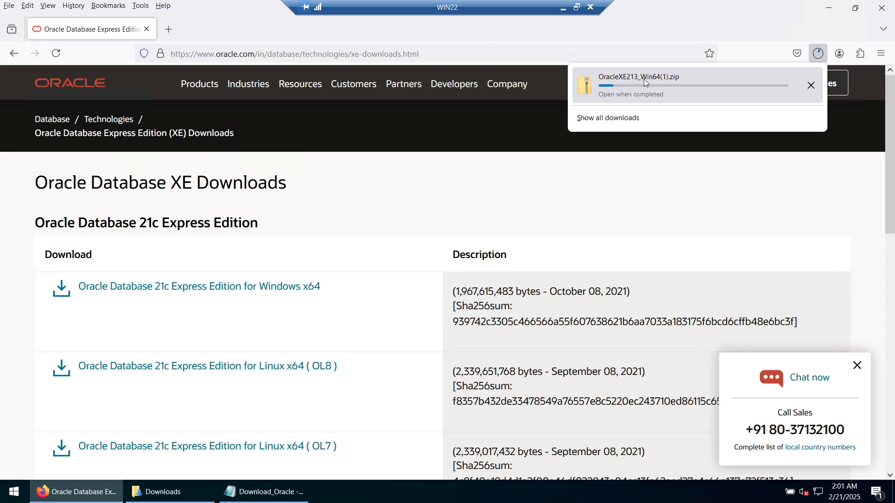
{"action": "left_click", "coordinate": [178, 495]}
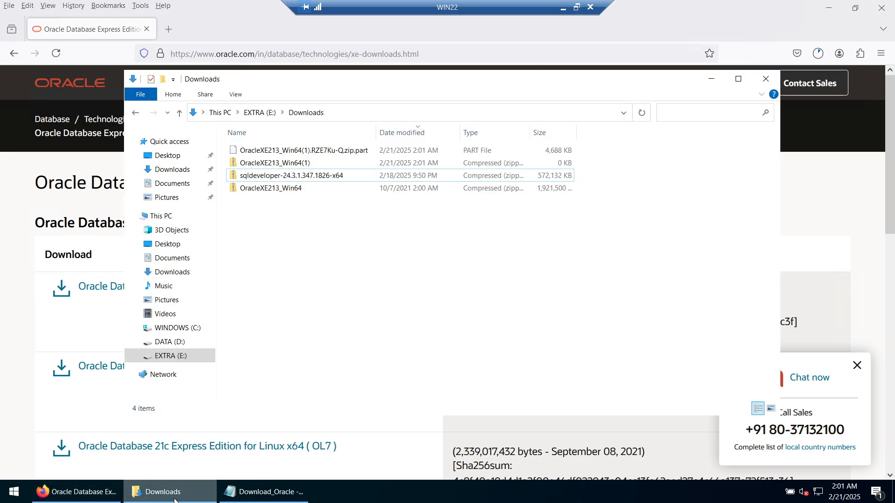
{"action": "left_click", "coordinate": [711, 80]}
{"action": "left_click", "coordinate": [815, 58]}
{"action": "left_click", "coordinate": [811, 83]}
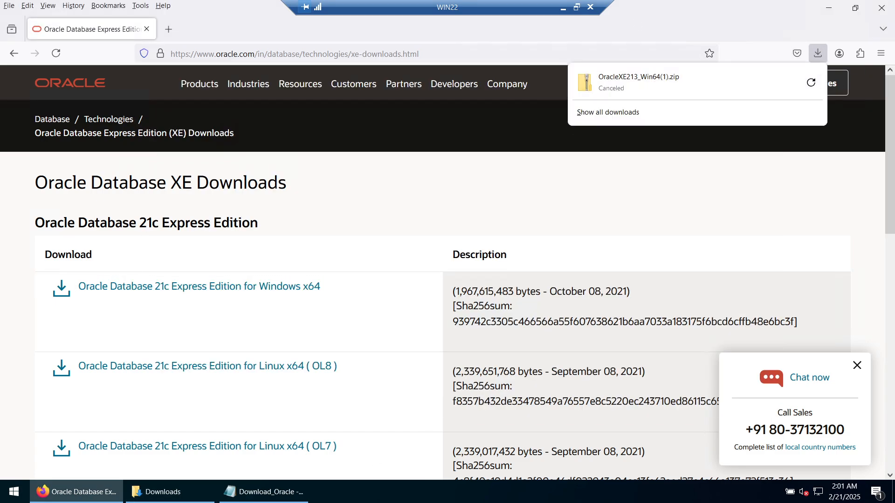
- Select the next line in the Download_Oracle notes, then select the browser's address bar
{"action": "left_click", "coordinate": [264, 492]}
{"action": "left_click_drag", "start_coordinate": [505, 155], "coordinate": [257, 158]}
{"action": "key", "text": "ctrl+c"}
{"action": "left_click", "coordinate": [236, 56]}
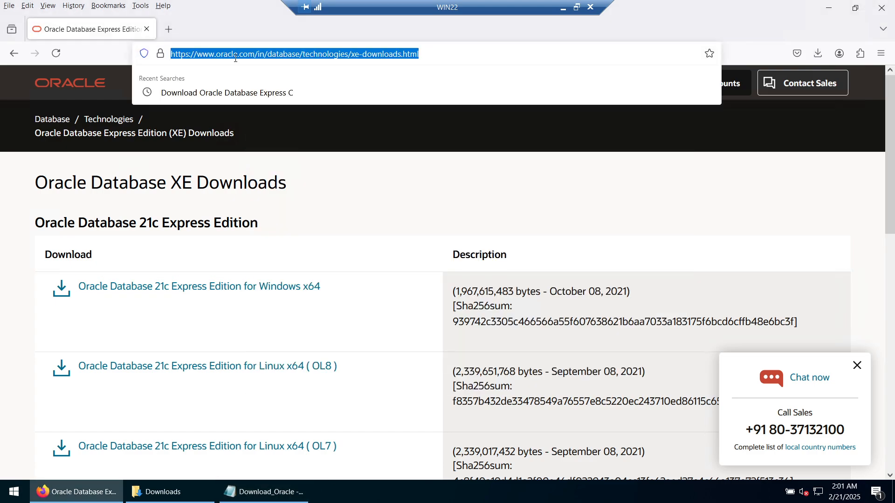
- Search for 'Download SQL Developer' and locate the 24.3.1 Windows 64-bit with JDK 17 download
{"action": "key", "text": "ctrl+v"}
{"action": "key", "text": "Return"}
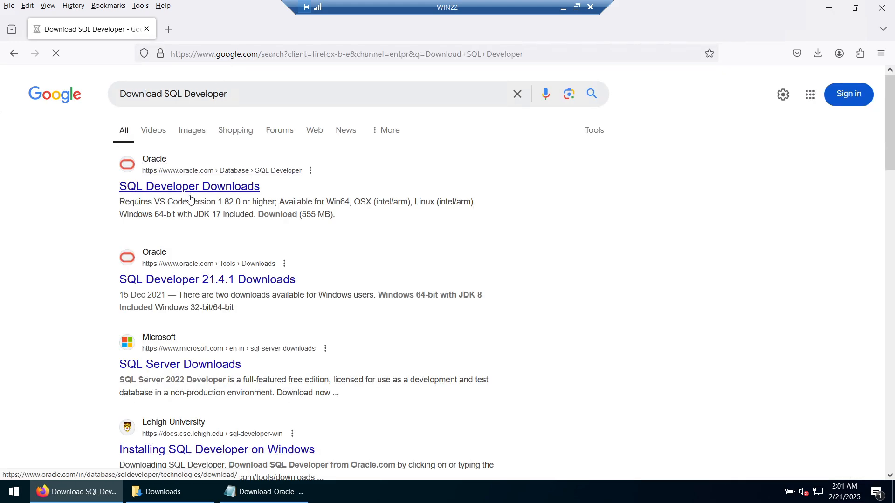
{"action": "left_click", "coordinate": [190, 197]}
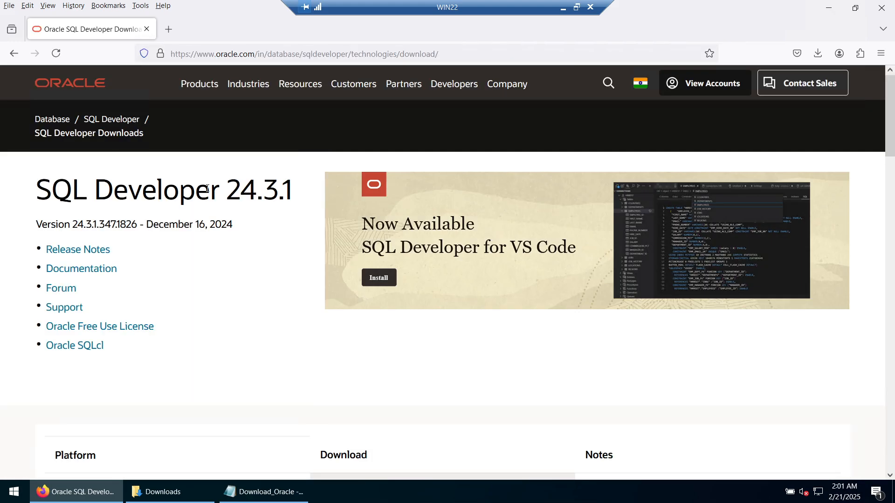
{"action": "left_click_drag", "start_coordinate": [233, 190], "coordinate": [283, 211]}
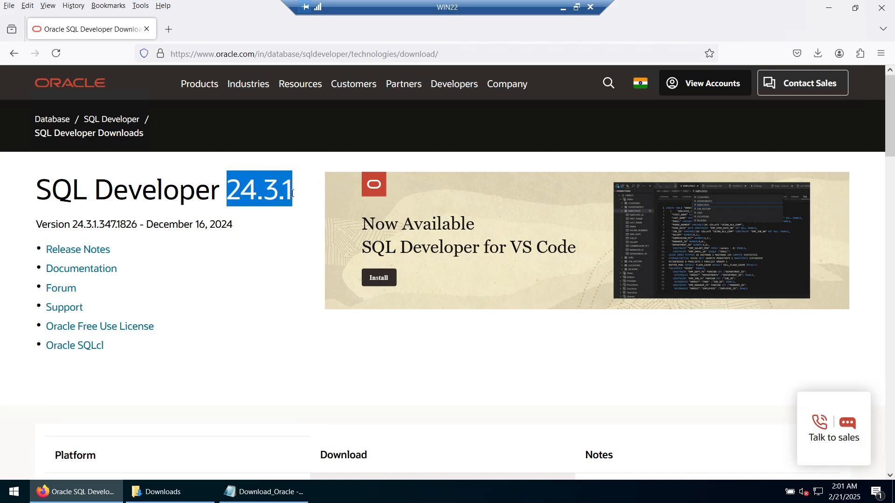
{"action": "scroll", "coordinate": [282, 248], "scroll_direction": "down", "scroll_amount": 8}
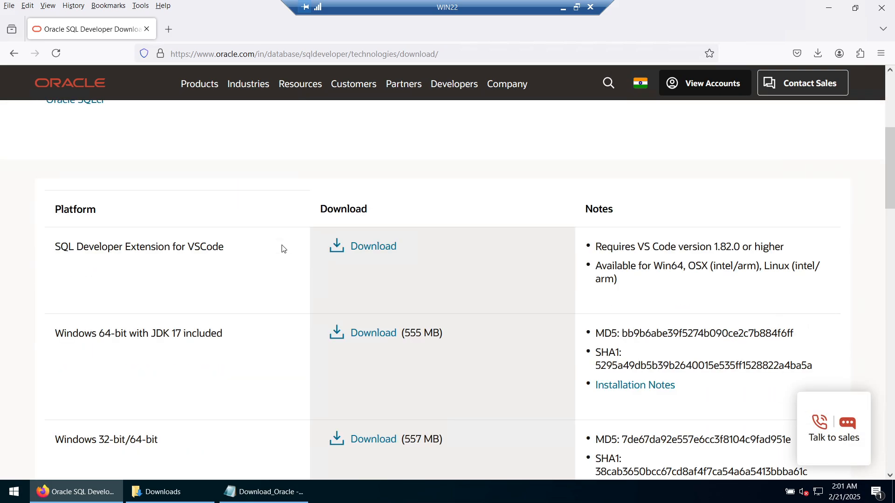
{"action": "scroll", "coordinate": [282, 247], "scroll_direction": "down", "scroll_amount": 2}
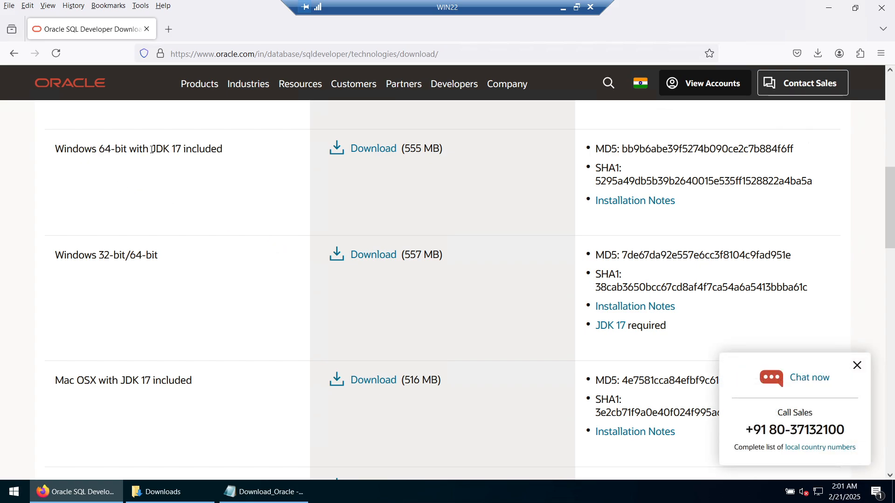
{"action": "left_click_drag", "start_coordinate": [152, 150], "coordinate": [184, 150]}
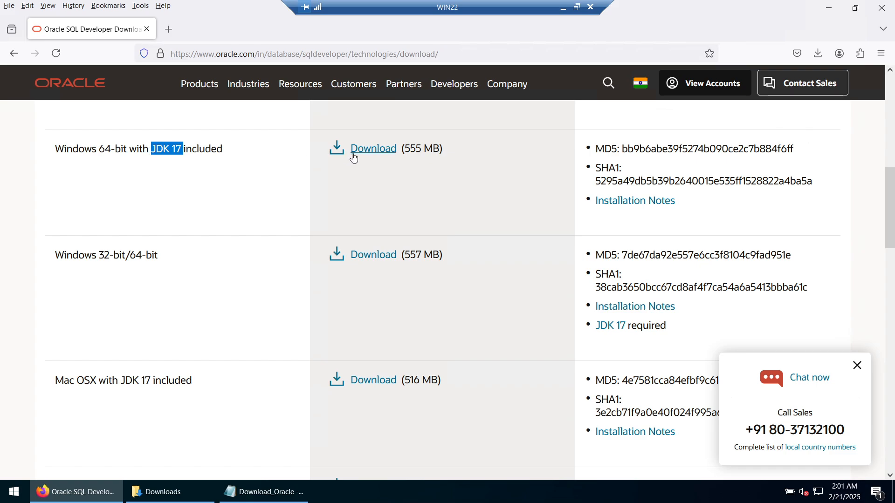
- Start then cancel the redundant SQL Developer download, check the zip in Downloads, and close Firefox
{"action": "left_click", "coordinate": [362, 150]}
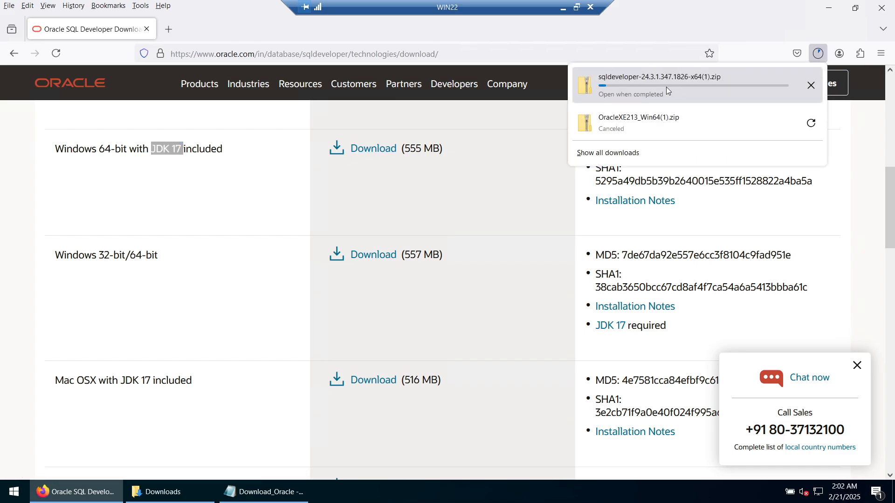
{"action": "left_click", "coordinate": [812, 85]}
{"action": "left_click", "coordinate": [161, 492]}
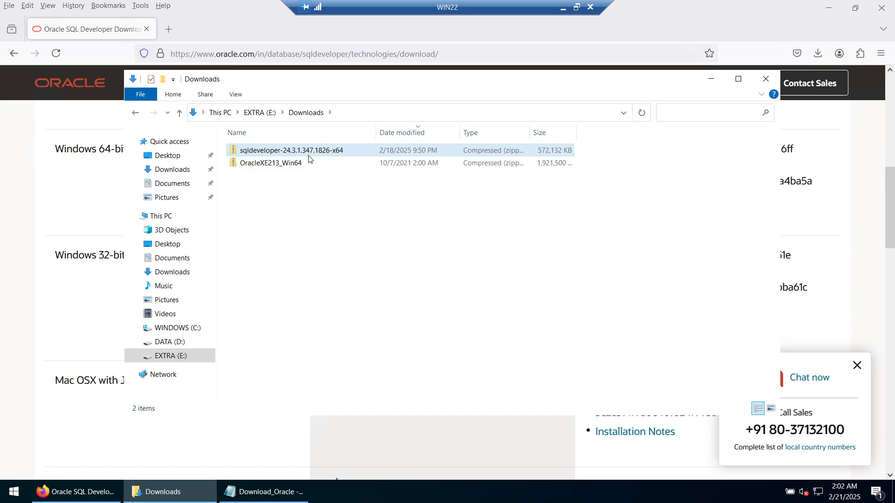
{"action": "left_click", "coordinate": [881, 9]}
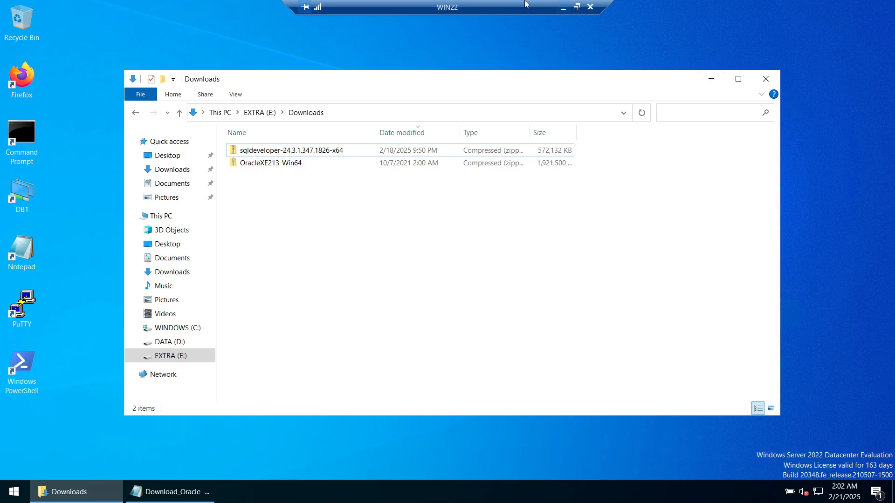
- Close the Download_Oracle notes and extract the sqldeveloper zip with 7-Zip Extract Here
{"action": "left_click", "coordinate": [204, 488]}
{"action": "left_click", "coordinate": [678, 98]}
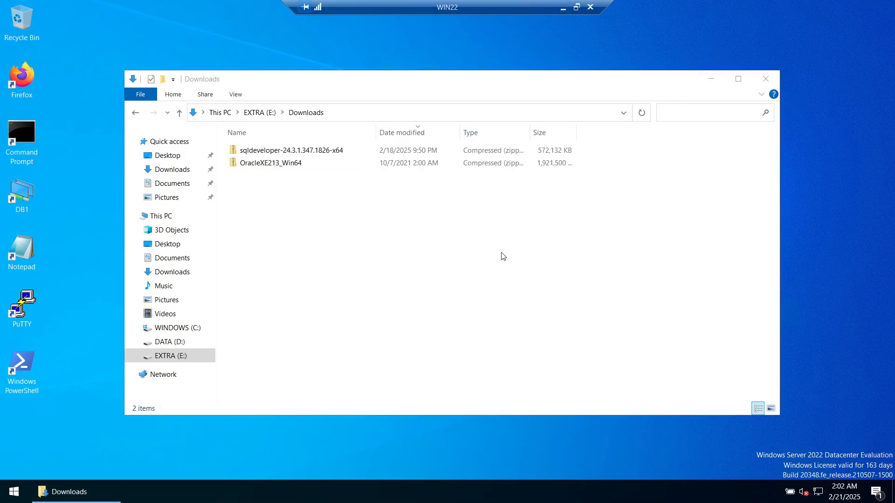
{"action": "right_click", "coordinate": [279, 152]}
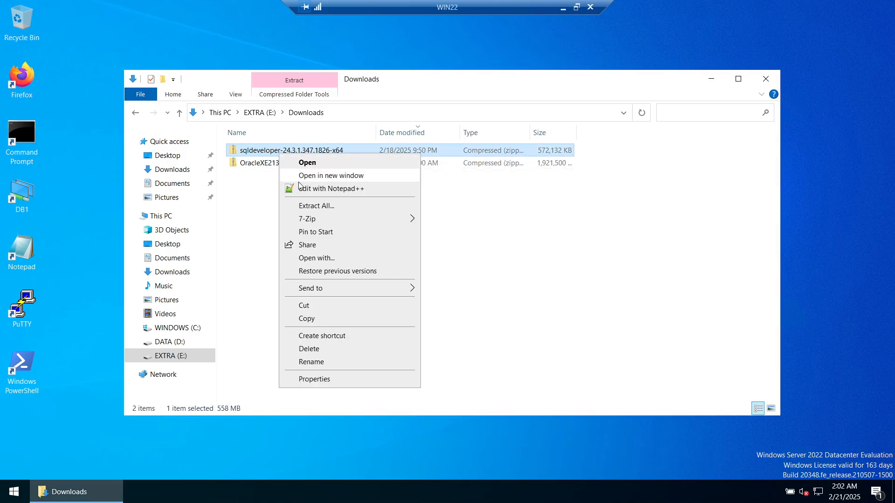
{"action": "mouse_move", "coordinate": [306, 220]}
{"action": "left_click", "coordinate": [458, 260]}
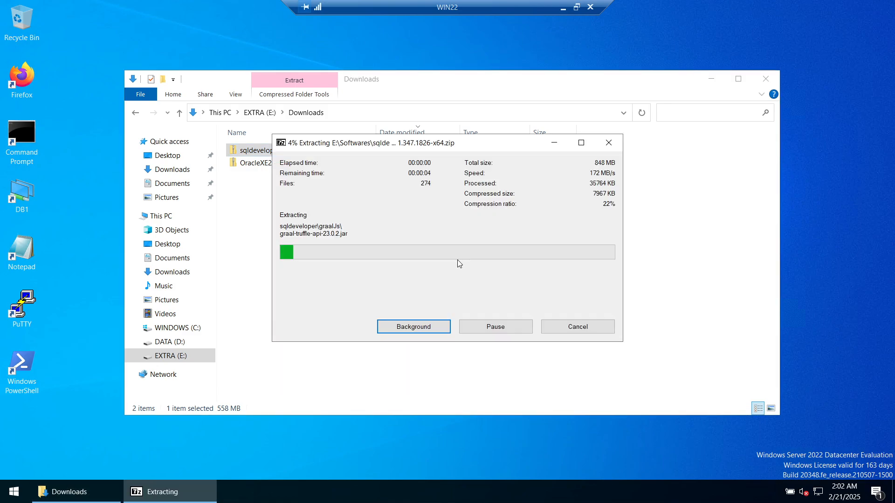
{"action": "left_click", "coordinate": [557, 143]}
- Extract the Oracle XE zip into its own OracleXE213_Win64 folder with 7-Zip
{"action": "right_click", "coordinate": [280, 164]}
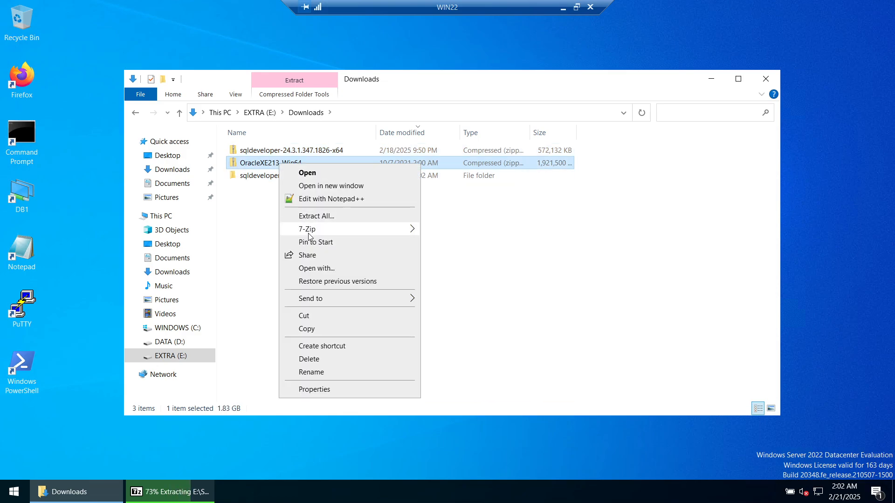
{"action": "mouse_move", "coordinate": [308, 236]}
{"action": "left_click", "coordinate": [460, 283]}
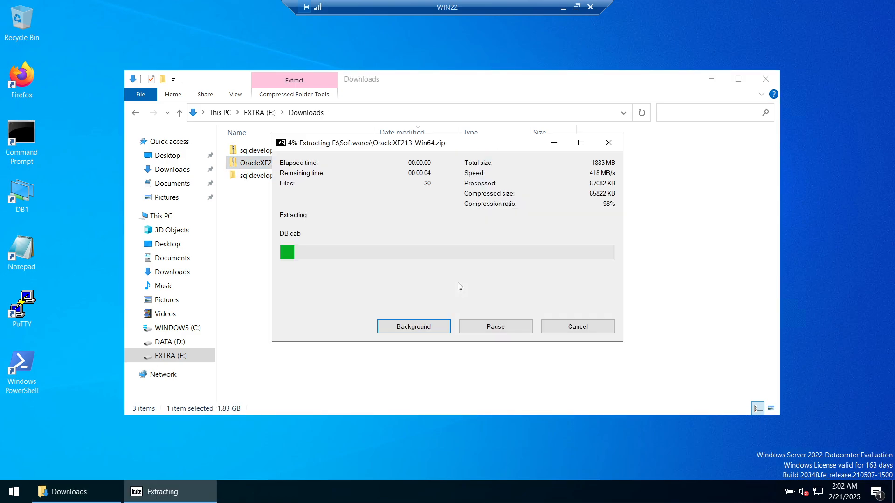
{"action": "left_click", "coordinate": [558, 144]}
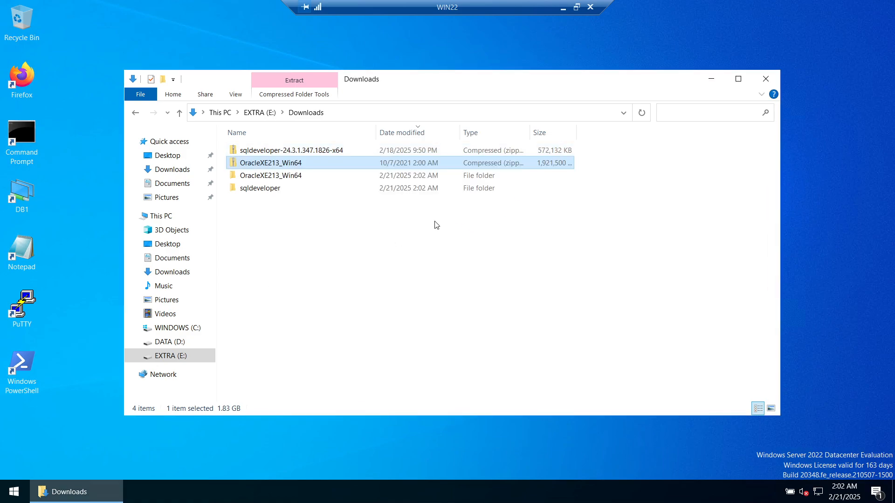
{"action": "left_click", "coordinate": [275, 178]}
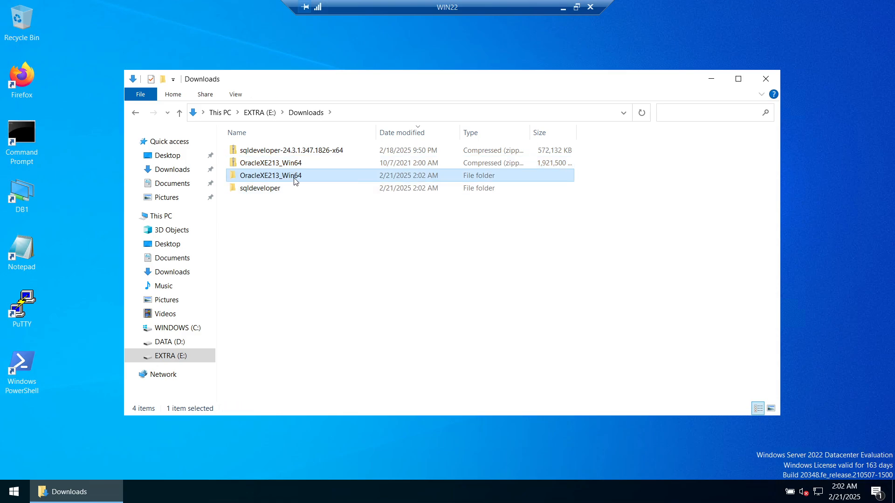
- Open the OracleXE213_Win64 folder and switch its view to List
{"action": "double_click", "coordinate": [294, 180]}
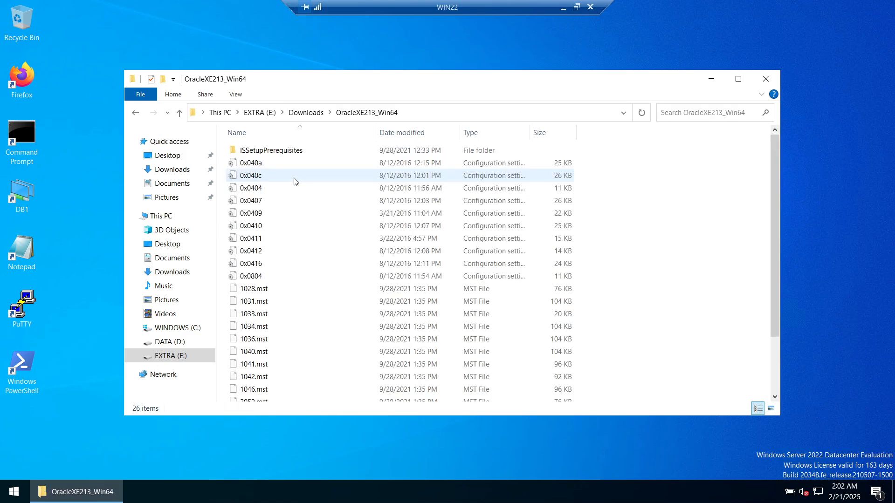
{"action": "right_click", "coordinate": [624, 216]}
{"action": "mouse_move", "coordinate": [637, 226]}
{"action": "left_click", "coordinate": [770, 277]}
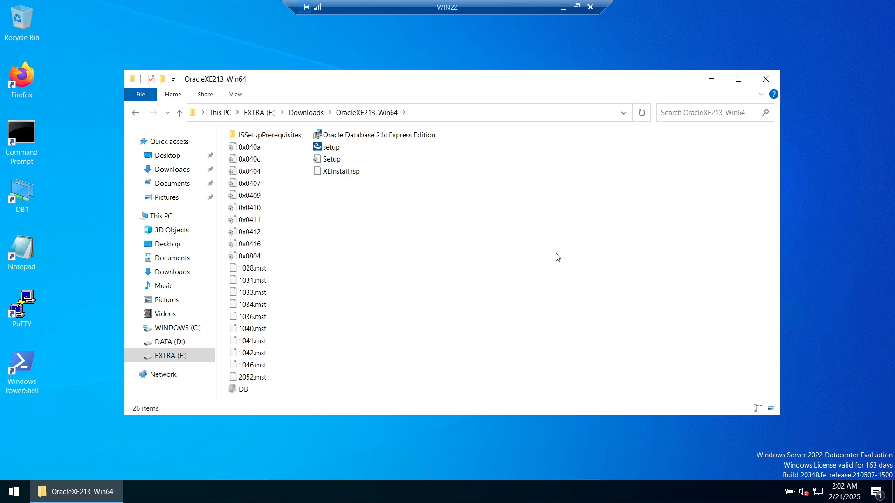
- Run setup as administrator to launch the Oracle 21c XE installer
{"action": "right_click", "coordinate": [329, 152]}
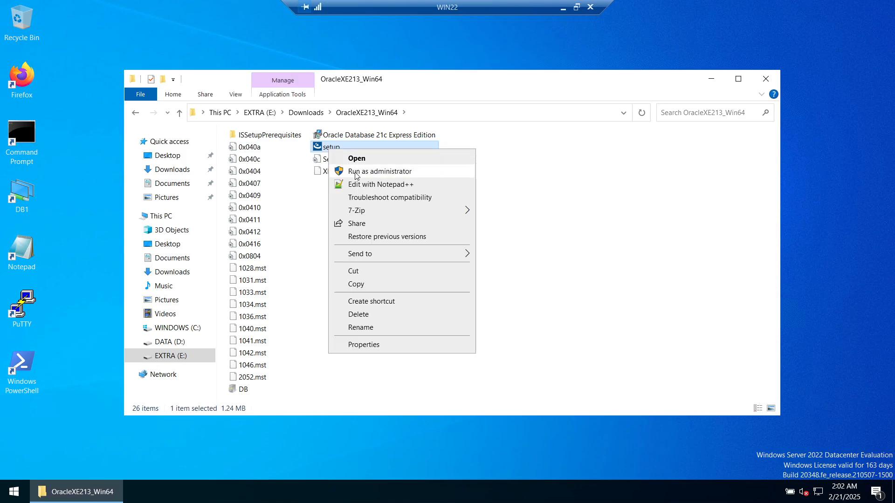
{"action": "left_click", "coordinate": [637, 140]}
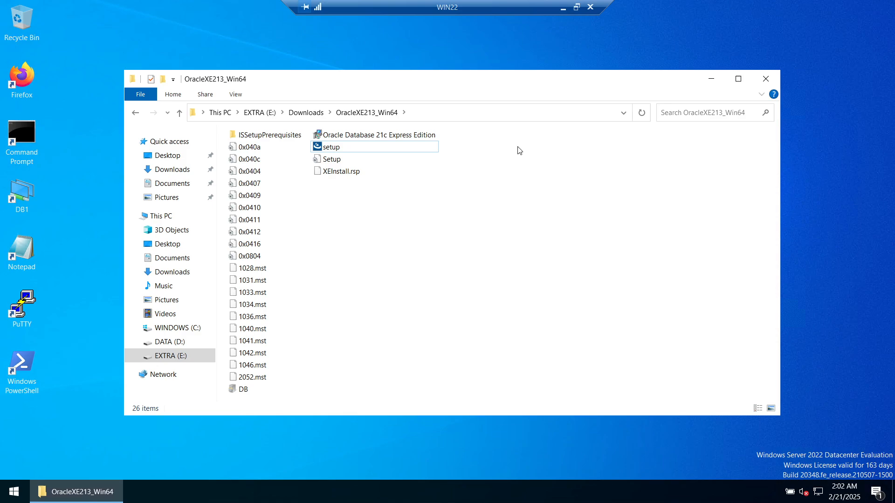
{"action": "right_click", "coordinate": [325, 150]}
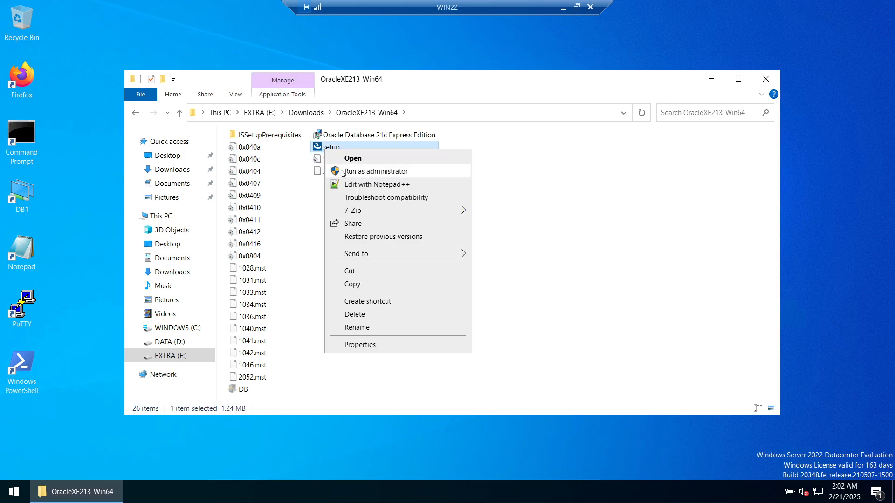
{"action": "left_click", "coordinate": [593, 168]}
{"action": "right_click", "coordinate": [333, 148]}
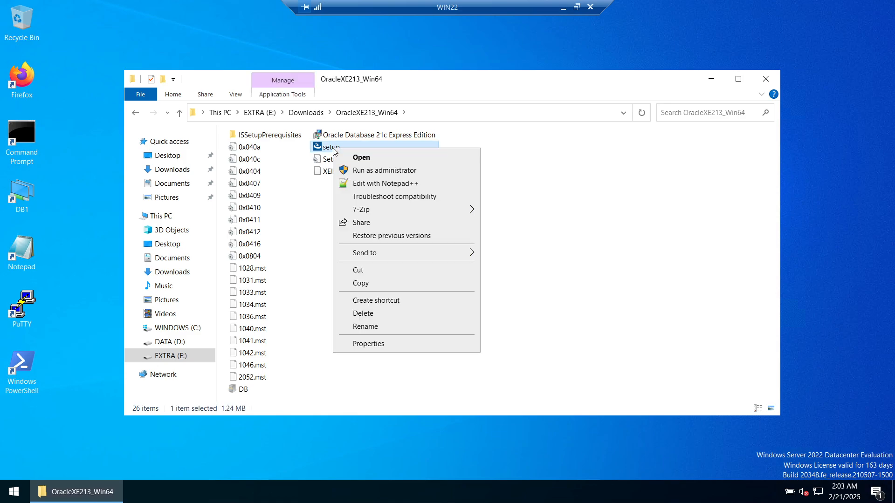
{"action": "left_click", "coordinate": [362, 171]}
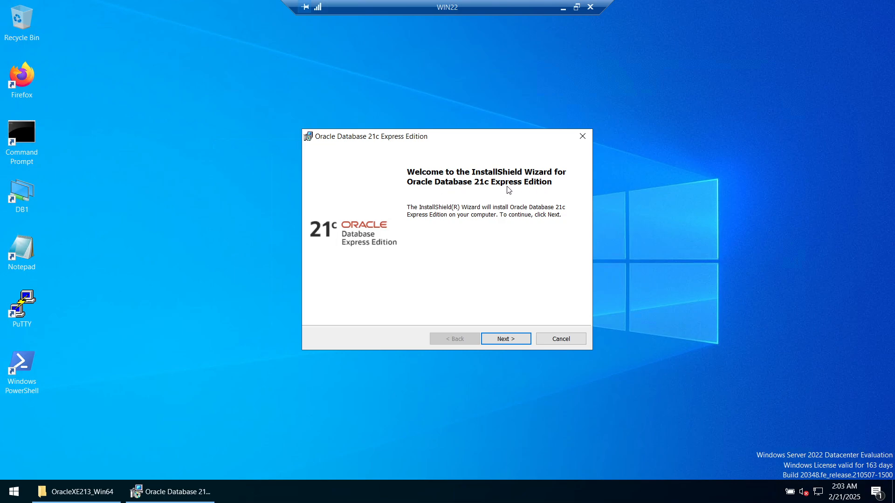
- Move past the installer welcome page and accept the licence terms
{"action": "left_click", "coordinate": [510, 335]}
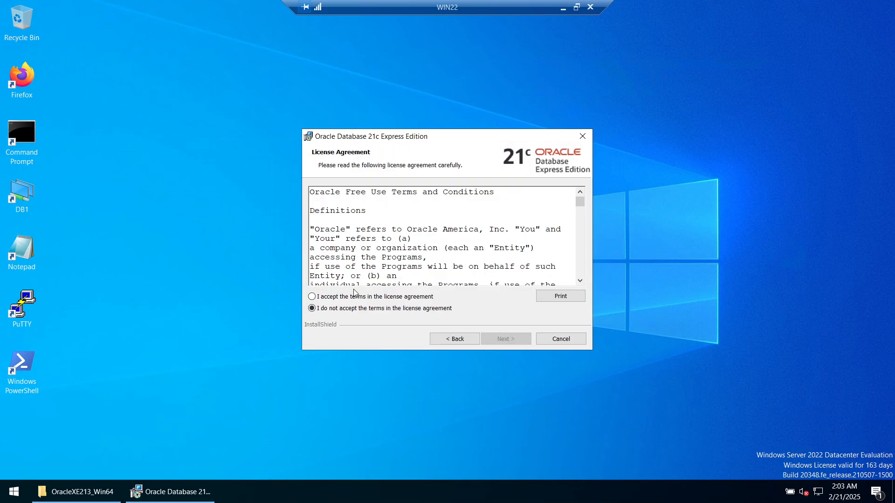
{"action": "left_click", "coordinate": [352, 298]}
{"action": "left_click", "coordinate": [501, 338]}
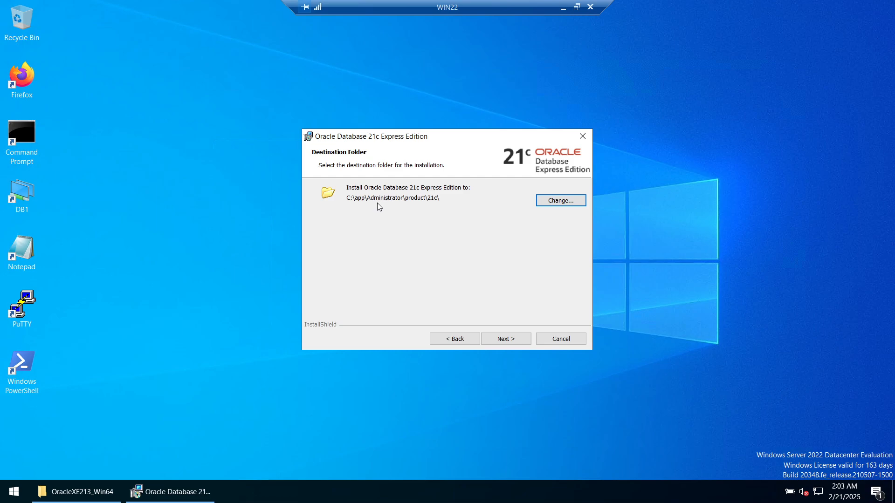
- Keep the install destination at C:\app\product\21c\ after checking the C: drive, and proceed
{"action": "left_click", "coordinate": [546, 201]}
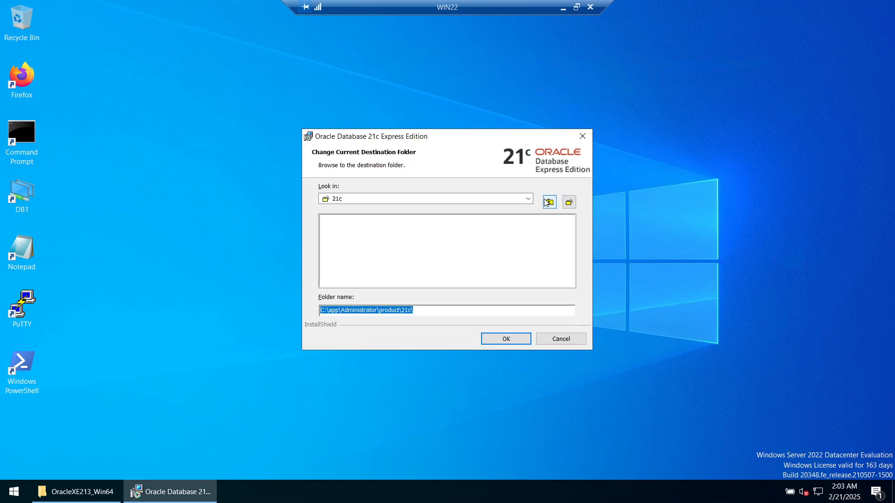
{"action": "left_click", "coordinate": [343, 310]}
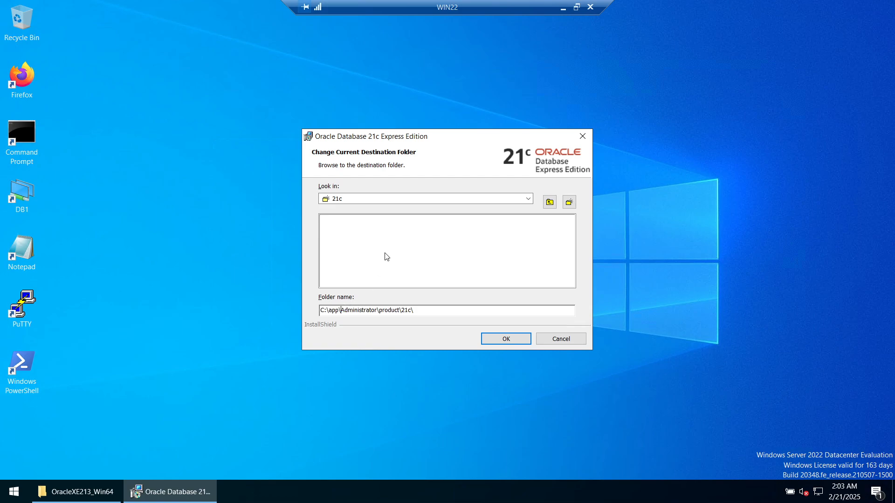
{"action": "key", "text": "Delete"}
{"action": "key", "text": "Delete"}
{"action": "key", "text": "Delete"}
{"action": "key", "text": "Delete"}
{"action": "key", "text": "Delete"}
{"action": "key", "text": "Delete"}
{"action": "key", "text": "Delete"}
{"action": "key", "text": "Delete"}
{"action": "key", "text": "Delete"}
{"action": "key", "text": "Delete"}
{"action": "key", "text": "Delete"}
{"action": "key", "text": "Delete"}
{"action": "key", "text": "Delete"}
{"action": "key", "text": "Delete"}
{"action": "double_click", "coordinate": [323, 311]}
{"action": "left_click_drag", "start_coordinate": [338, 310], "coordinate": [322, 311]}
{"action": "left_click", "coordinate": [239, 376]}
{"action": "key", "text": "super+e"}
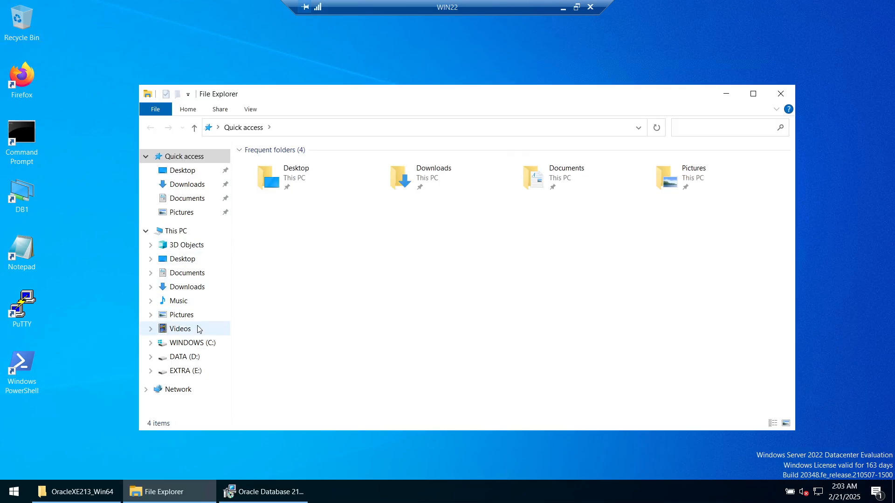
{"action": "left_click", "coordinate": [198, 342]}
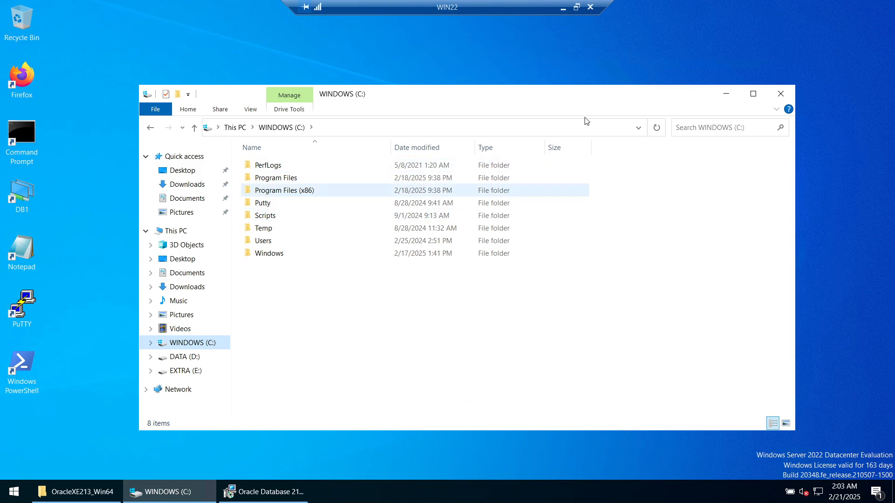
{"action": "left_click", "coordinate": [726, 94]}
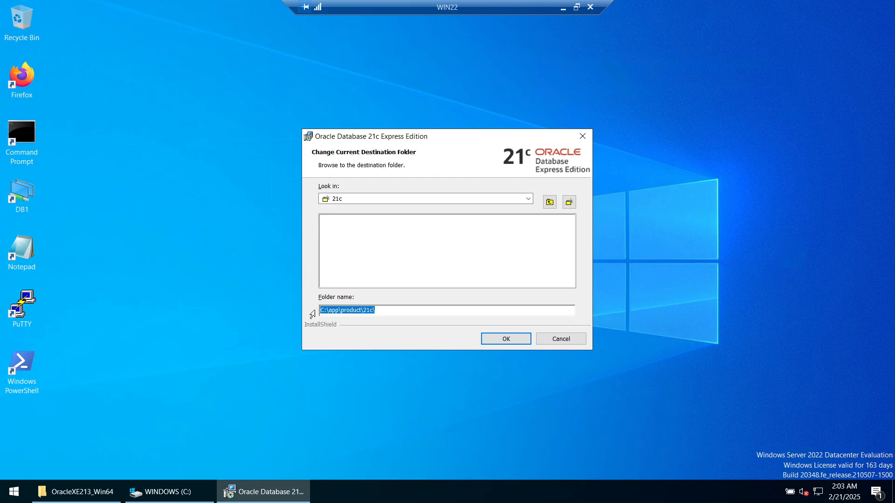
{"action": "left_click", "coordinate": [511, 341]}
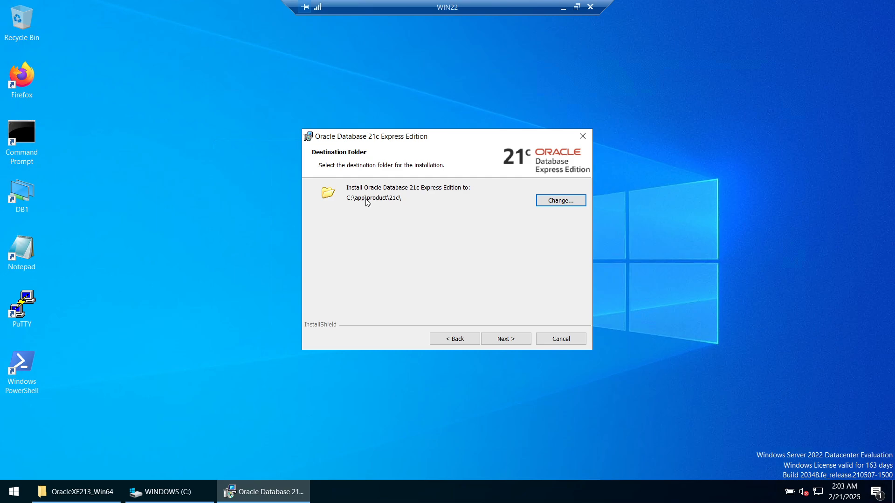
{"action": "left_click", "coordinate": [495, 341]}
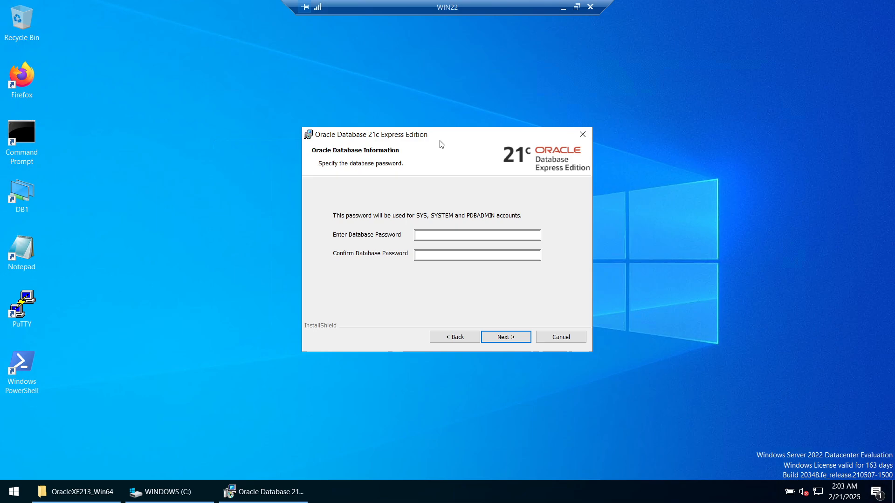
- Enter and confirm the SYS/SYSTEM/PDBADMIN password and start the XE installation
{"action": "left_click_drag", "start_coordinate": [441, 139], "coordinate": [448, 104]}
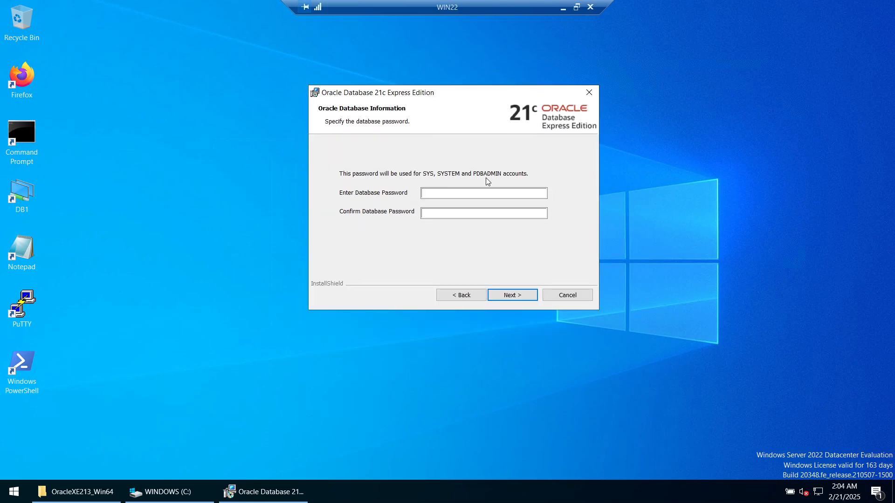
{"action": "left_click", "coordinate": [449, 197]}
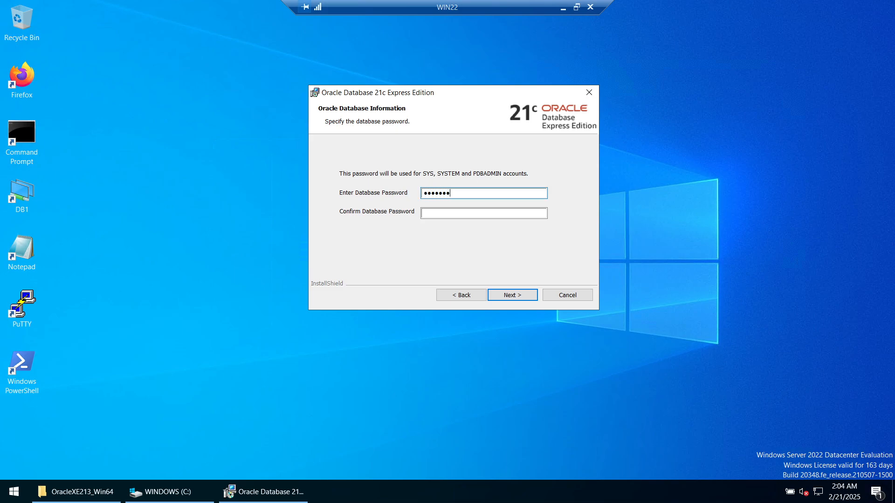
{"action": "key", "text": "Tab"}
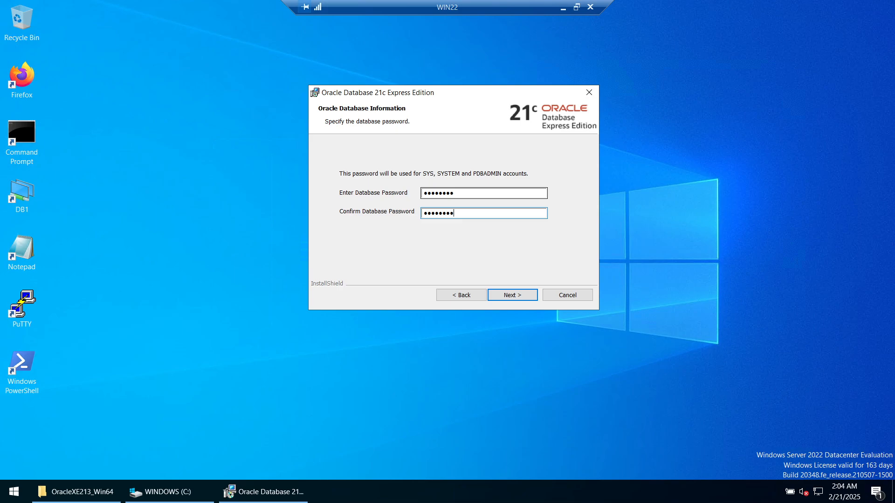
{"action": "left_click", "coordinate": [510, 295]}
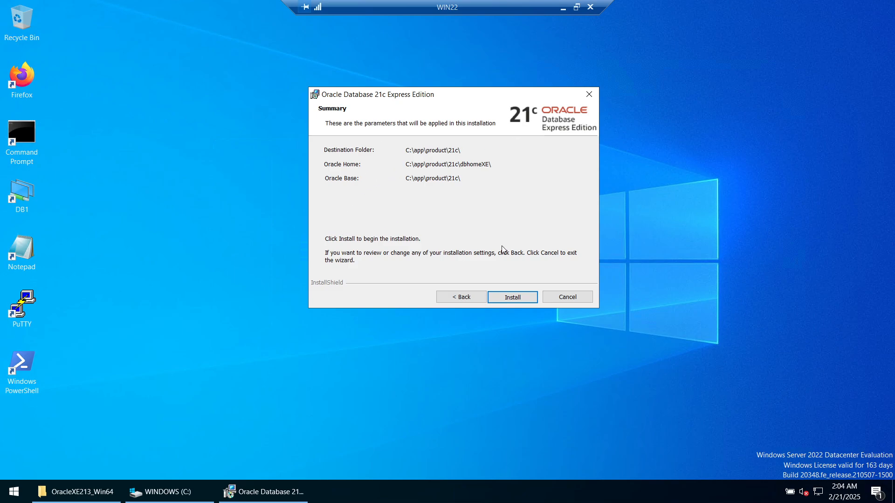
{"action": "left_click", "coordinate": [514, 298]}
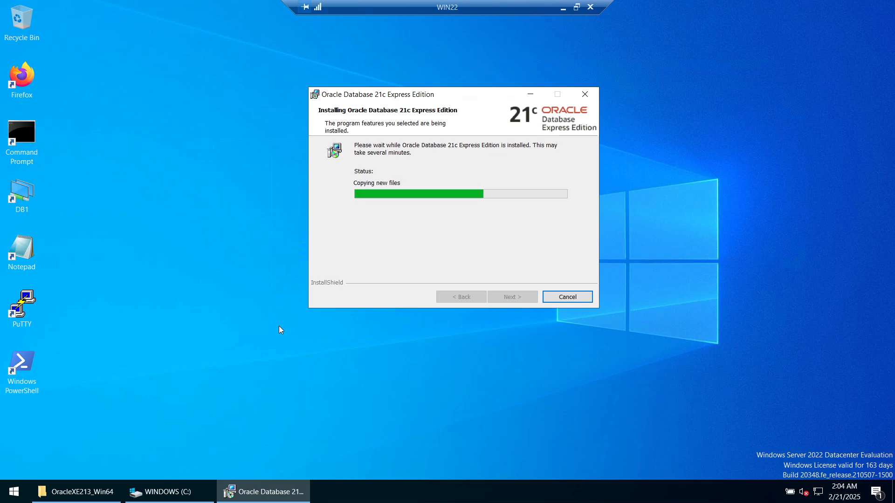
- Launch Server Manager via a 'ser' Start search, maximize it, and open its Tools menu
{"action": "left_click", "coordinate": [4, 496]}
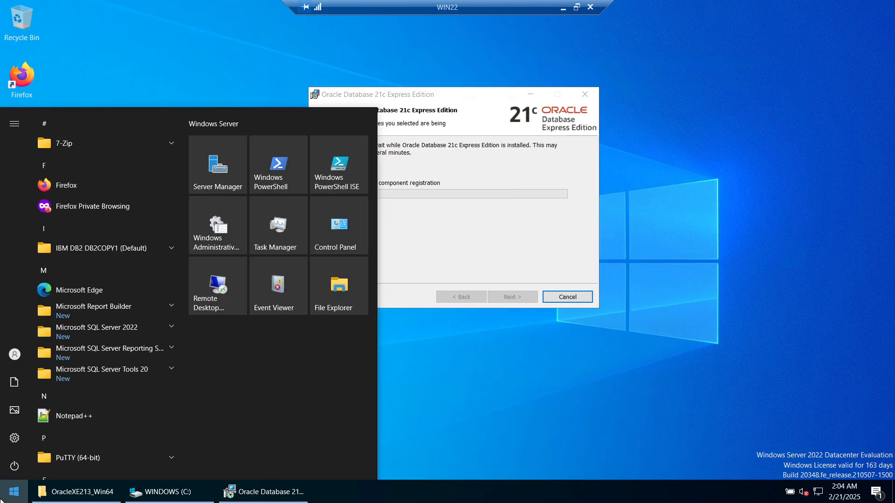
{"action": "type", "text": "ser"}
{"action": "key", "text": "Return"}
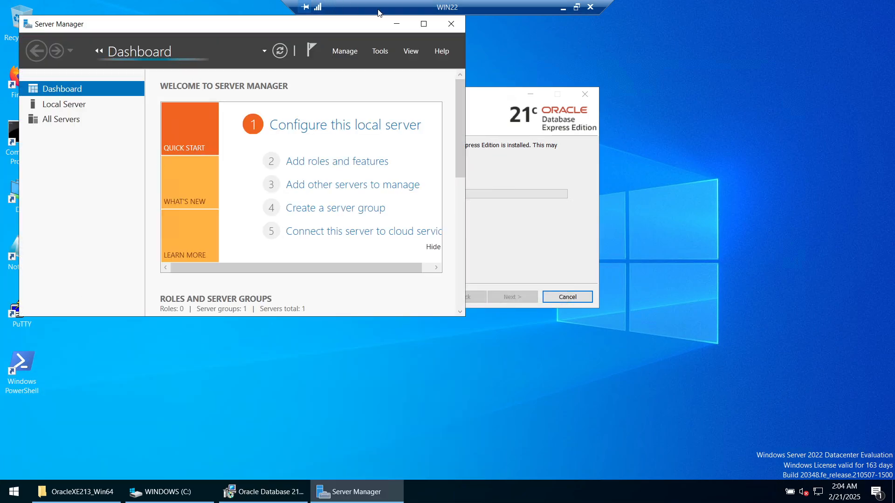
{"action": "left_click", "coordinate": [426, 21]}
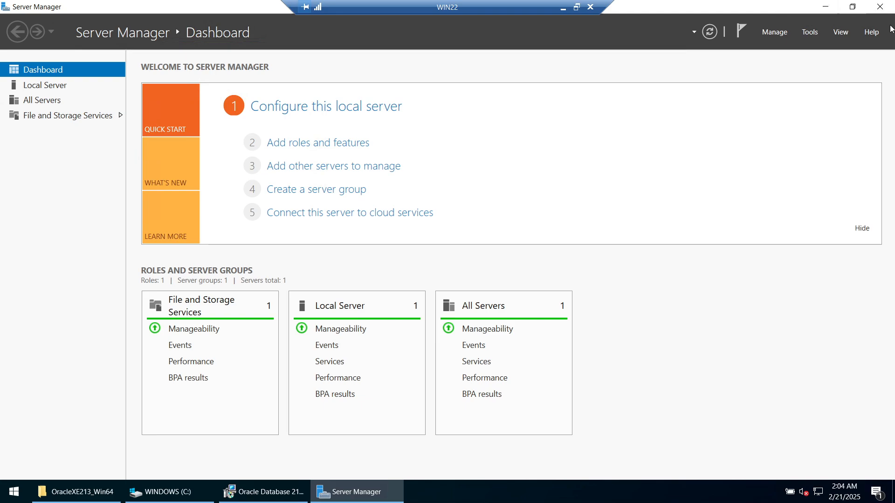
{"action": "left_click", "coordinate": [809, 32]}
- Open the Services console maximized and widen the Name column to show full service names
{"action": "left_click", "coordinate": [721, 226]}
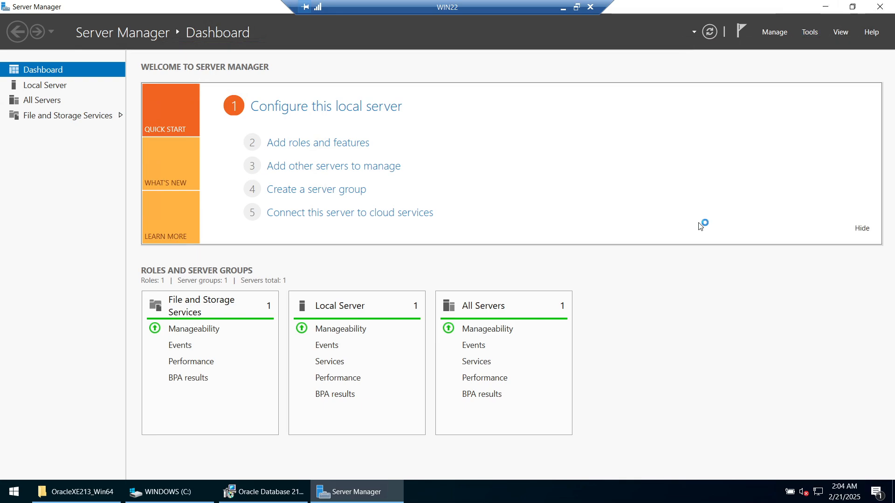
{"action": "left_click", "coordinate": [308, 198]}
{"action": "key", "text": "o"}
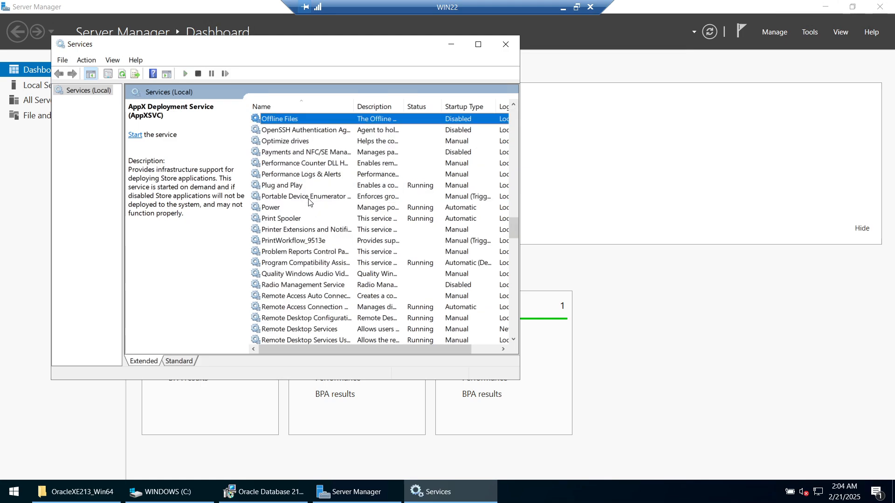
{"action": "left_click", "coordinate": [478, 44]}
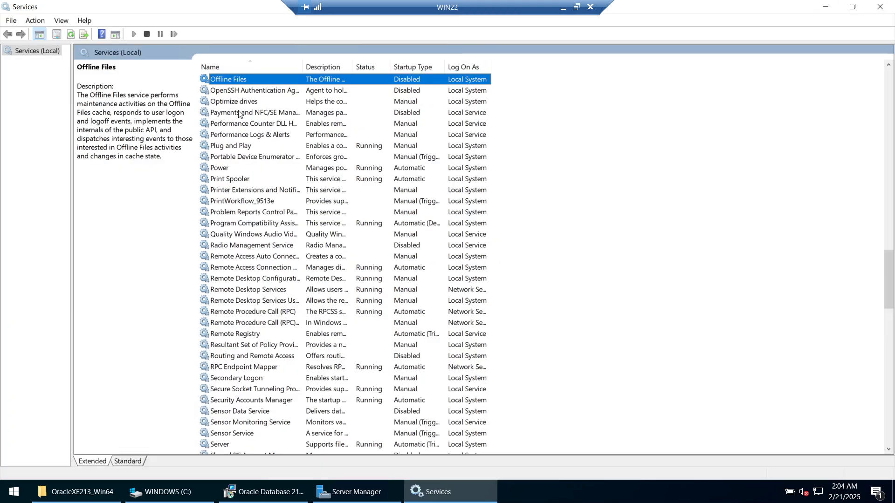
{"action": "scroll", "coordinate": [242, 126], "scroll_direction": "up", "scroll_amount": 1}
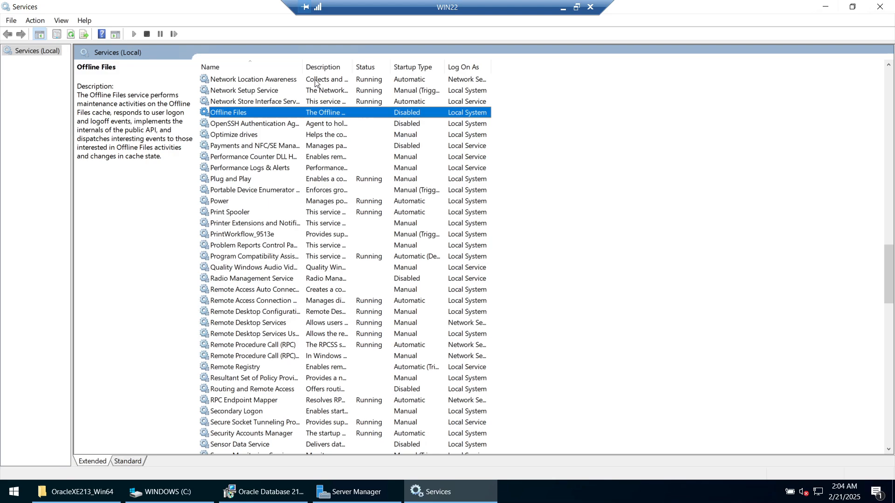
{"action": "double_click", "coordinate": [302, 67]}
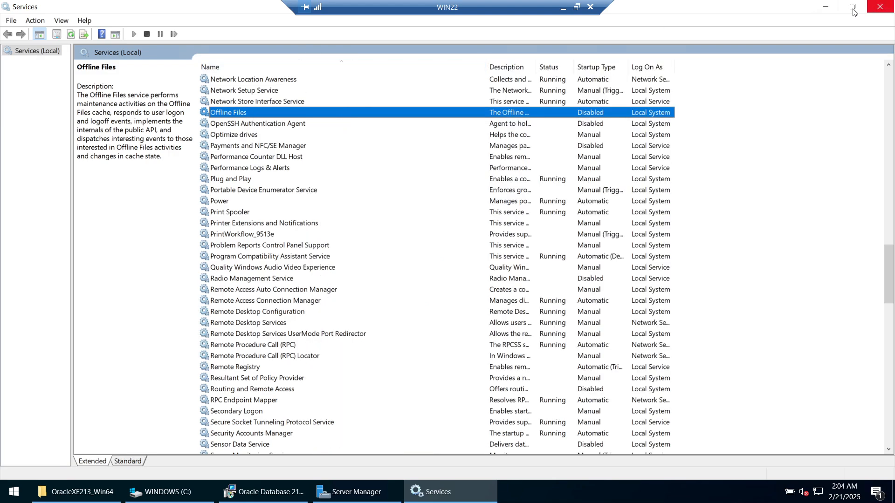
{"action": "left_click", "coordinate": [826, 6]}
- Minimize Server Manager and drag the XE component configuration window over the installer
{"action": "left_click", "coordinate": [826, 6]}
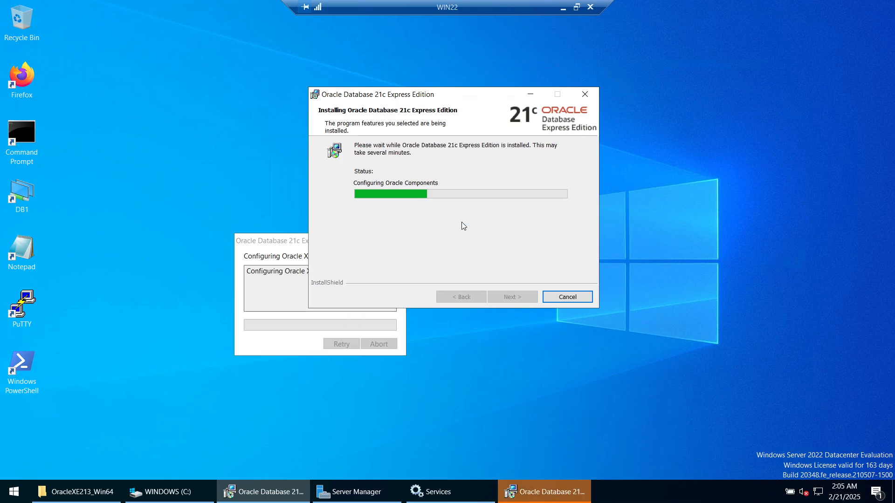
{"action": "left_click_drag", "start_coordinate": [482, 221], "coordinate": [436, 107]}
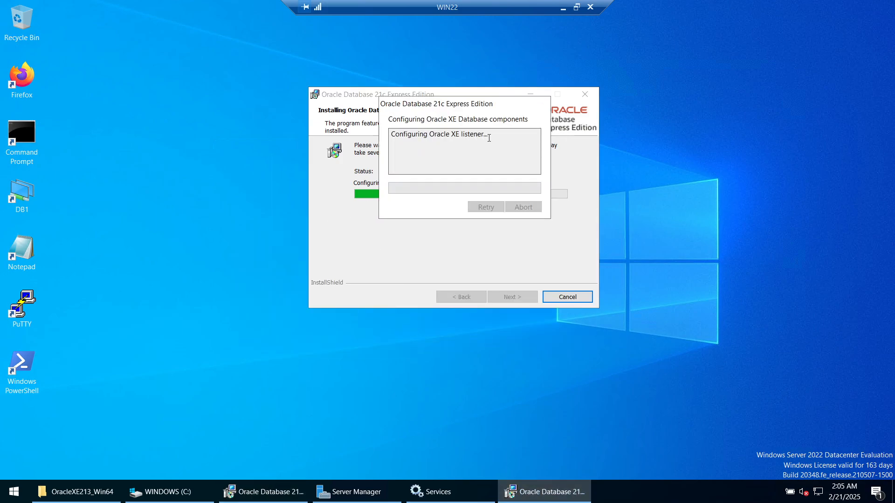
- Highlight the Oracle XE listener status, then bring Services back once database setup reaches 7%
{"action": "left_click", "coordinate": [430, 135]}
{"action": "left_click_drag", "start_coordinate": [434, 135], "coordinate": [487, 135]}
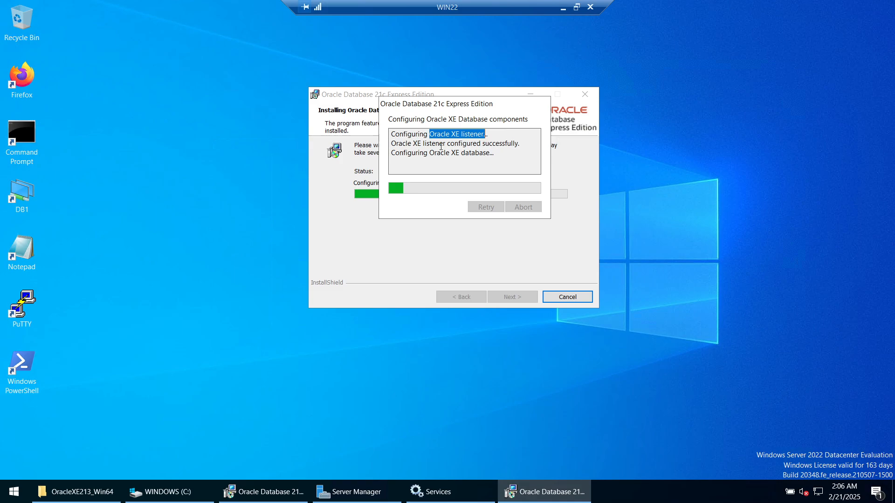
{"action": "left_click", "coordinate": [431, 492]}
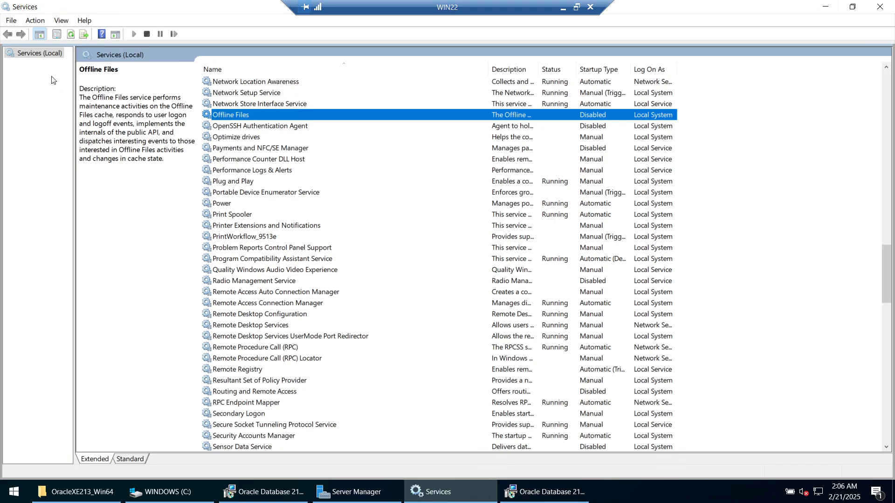
- Refresh Services to show the new Oracle services and view OracleOraDB21Home1TNSListener's properties
{"action": "right_click", "coordinate": [26, 56]}
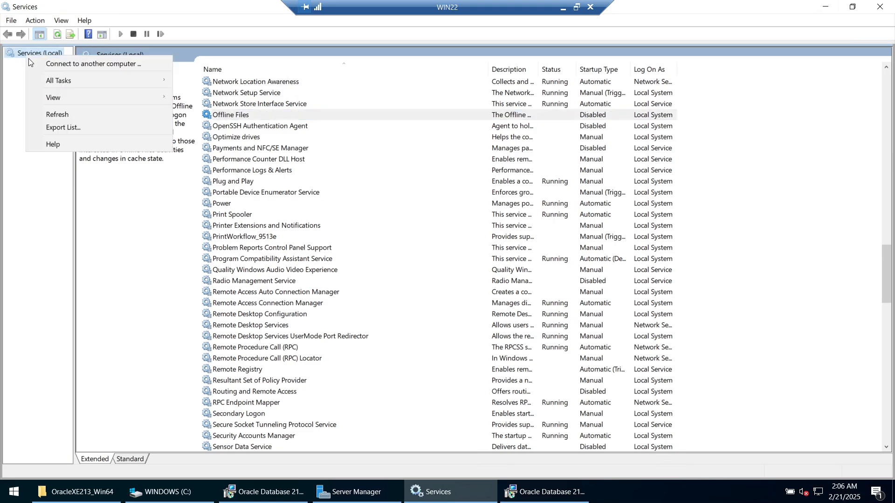
{"action": "left_click", "coordinate": [59, 113]}
{"action": "left_click", "coordinate": [242, 159]}
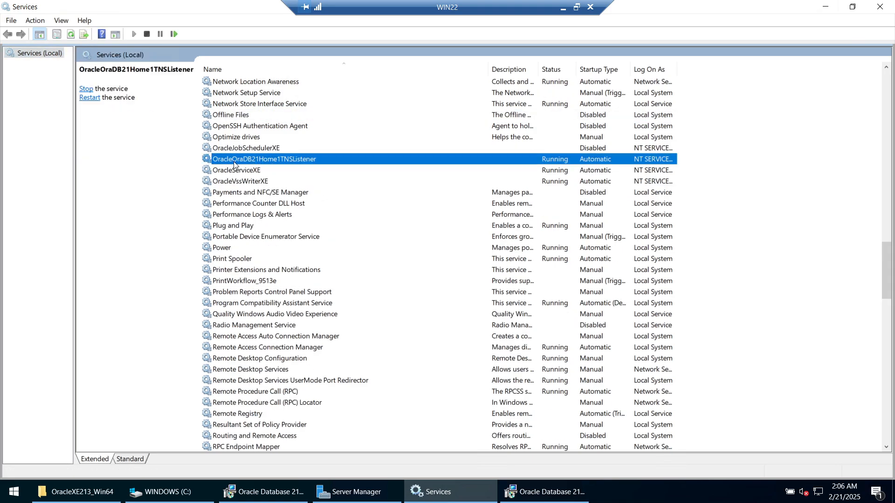
{"action": "right_click", "coordinate": [248, 161]}
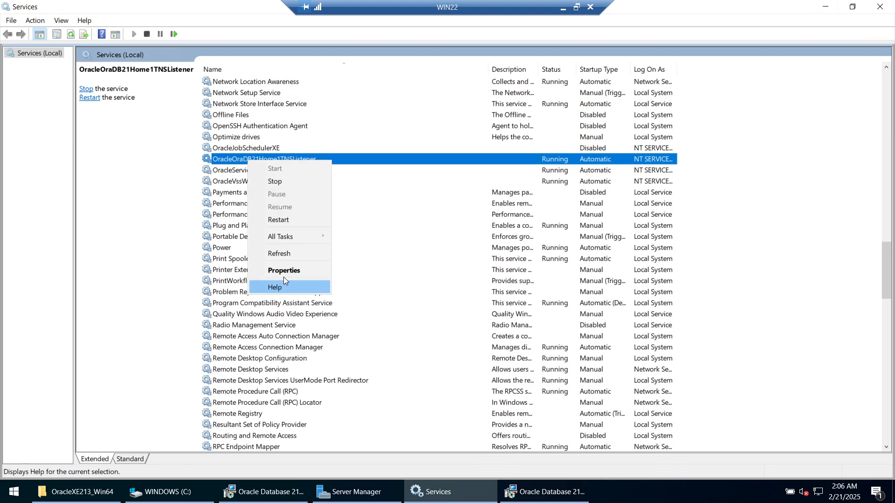
{"action": "left_click", "coordinate": [553, 162]}
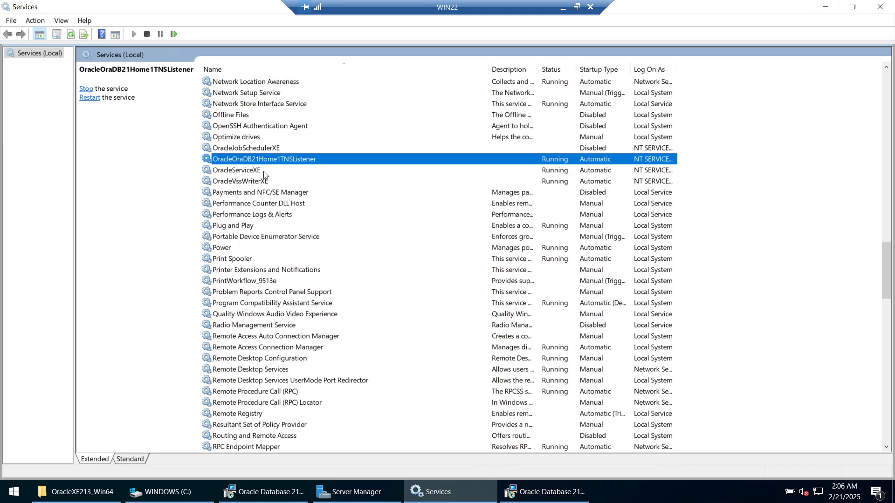
{"action": "right_click", "coordinate": [272, 162]}
{"action": "left_click", "coordinate": [314, 273]}
{"action": "key", "text": "ctrl+c"}
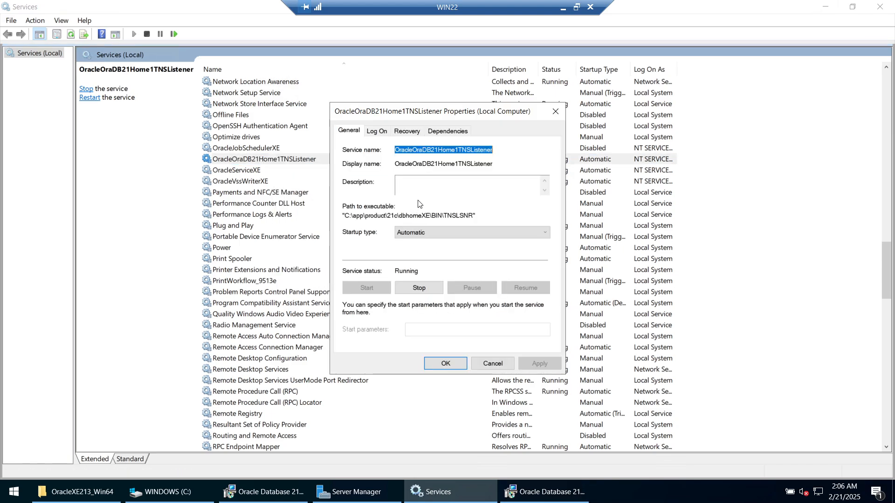
{"action": "left_click", "coordinate": [7, 487]}
- Open Notepad and paste the listener service name OracleOraDB21Home1TNSListener
{"action": "type", "text": "no"}
{"action": "key", "text": "Return"}
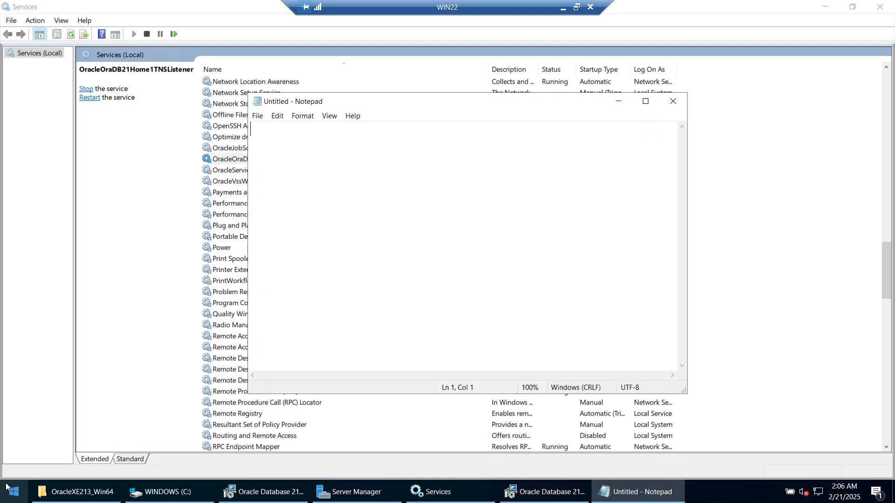
{"action": "left_click", "coordinate": [824, 6]}
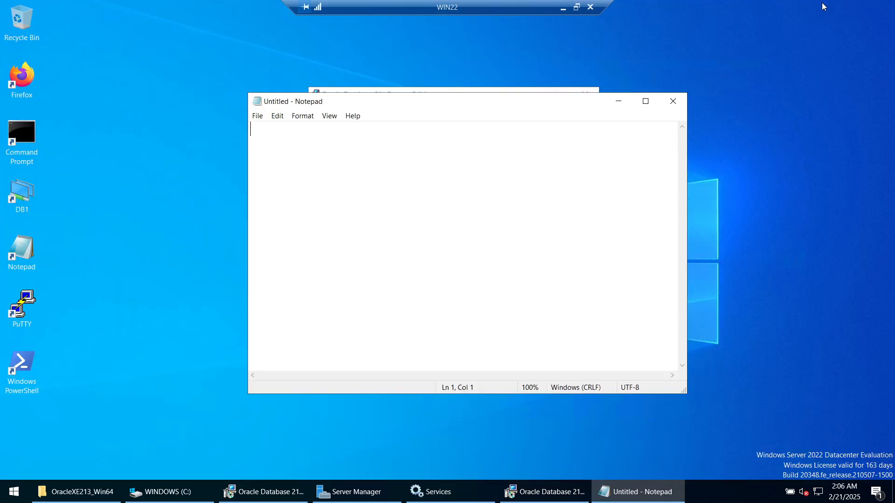
{"action": "key", "text": "ctrl+v"}
{"action": "scroll", "coordinate": [522, 183], "scroll_direction": "up", "scroll_amount": 5}
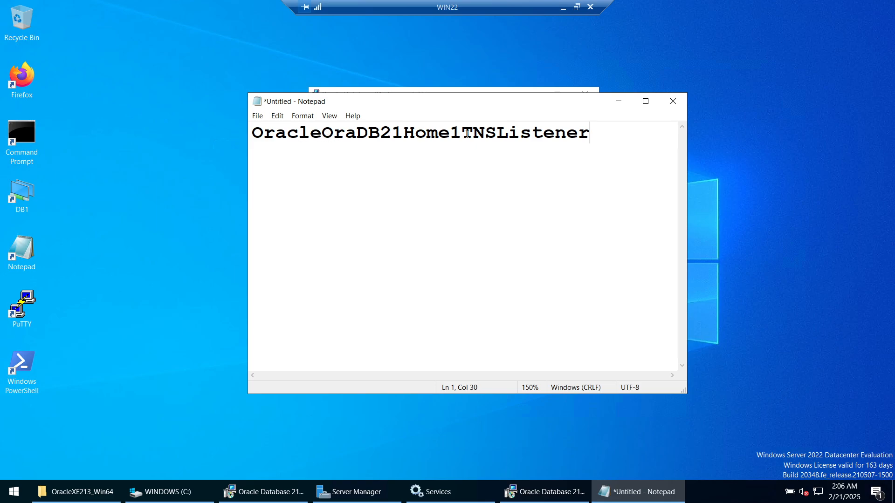
- Add port 1521 below the listener name and go back to the listener properties
{"action": "left_click_drag", "start_coordinate": [462, 133], "coordinate": [258, 133]}
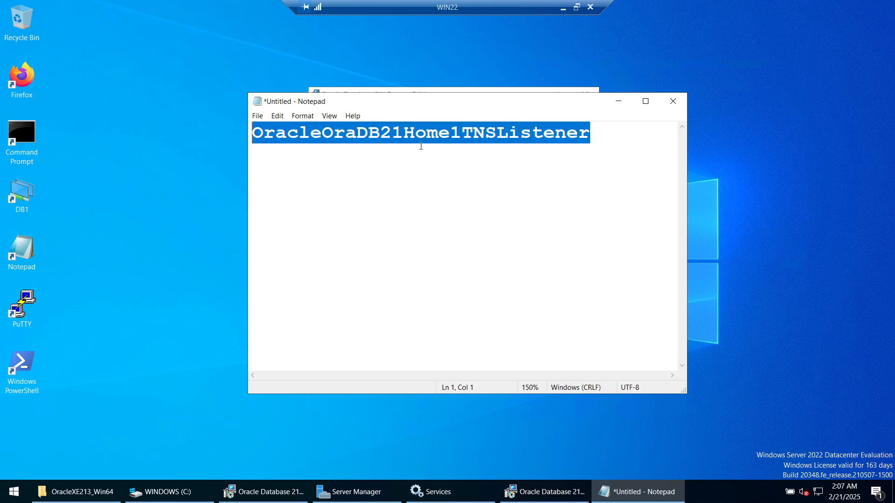
{"action": "left_click", "coordinate": [438, 134]}
{"action": "left_click", "coordinate": [617, 135]}
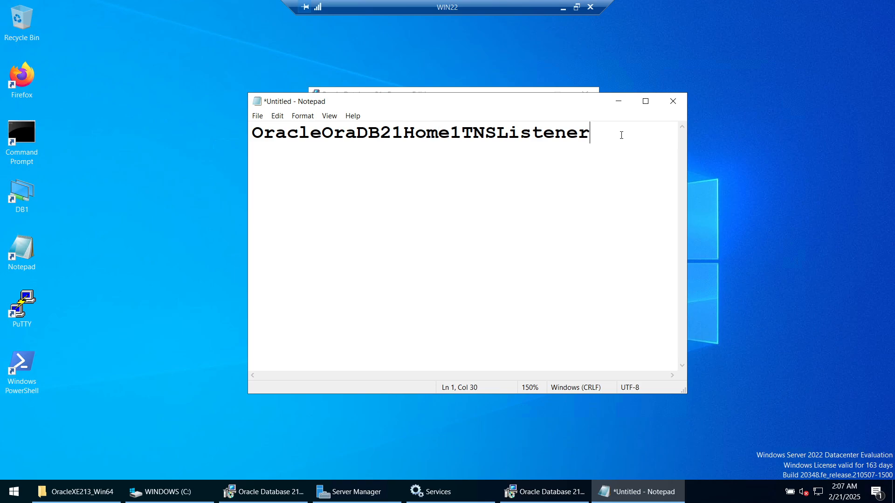
{"action": "key", "text": "Return"}
{"action": "key", "text": "Return"}
{"action": "type", "text": "1521"}
{"action": "left_click", "coordinate": [619, 102]}
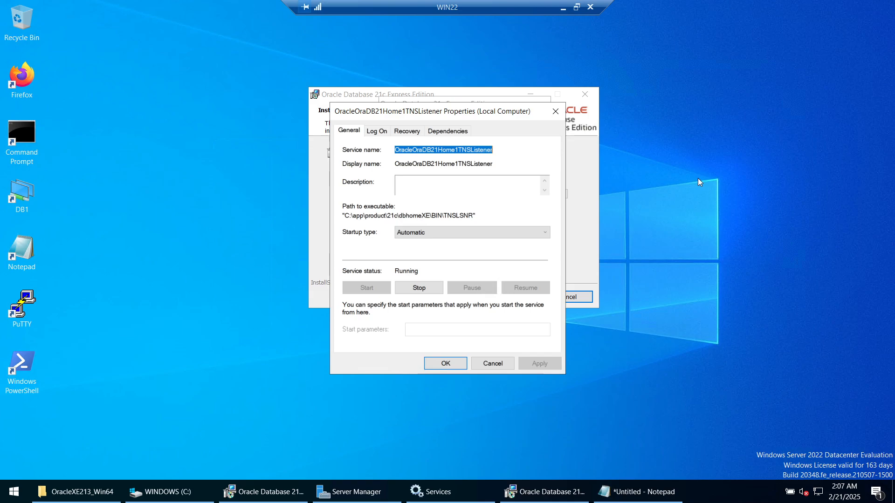
- Cancel the TNSListener Properties dialog and watch the XE configuration reach 50%
{"action": "left_click", "coordinate": [560, 115]}
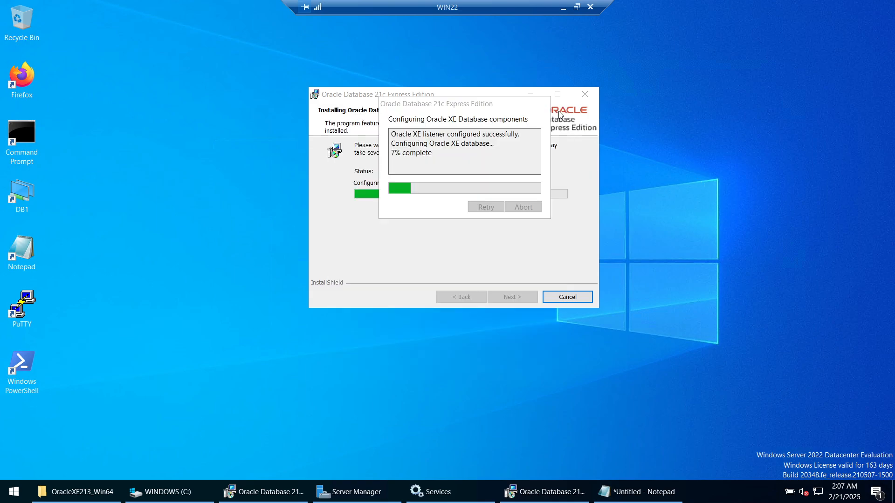
{"action": "left_click", "coordinate": [455, 167]}
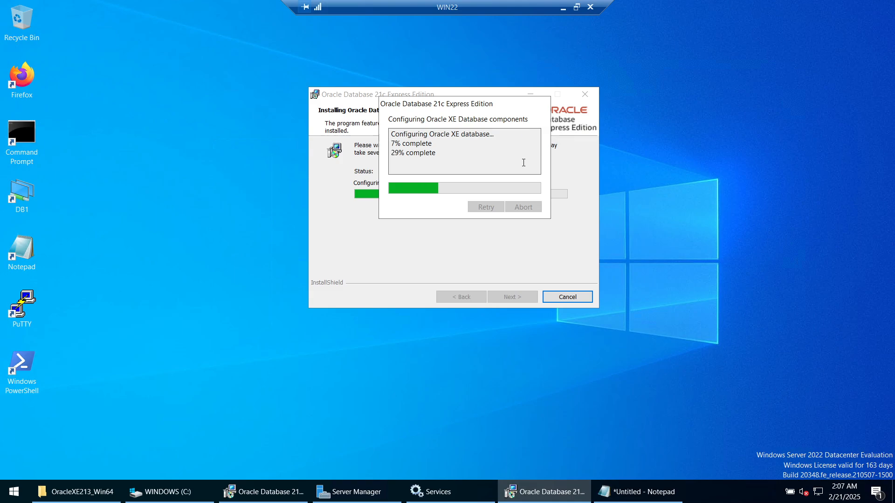
{"action": "left_click", "coordinate": [577, 7]}
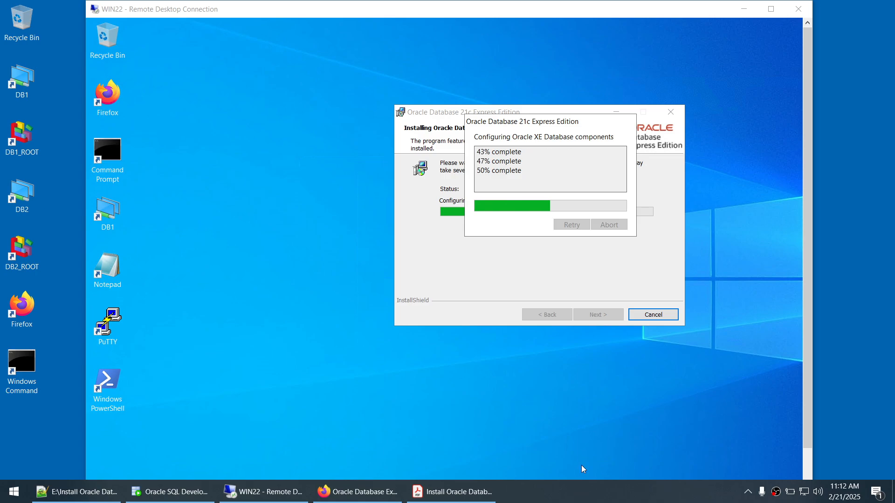
- Return the remote session to full screen and wait for the XE install to succeed
{"action": "left_click", "coordinate": [770, 9]}
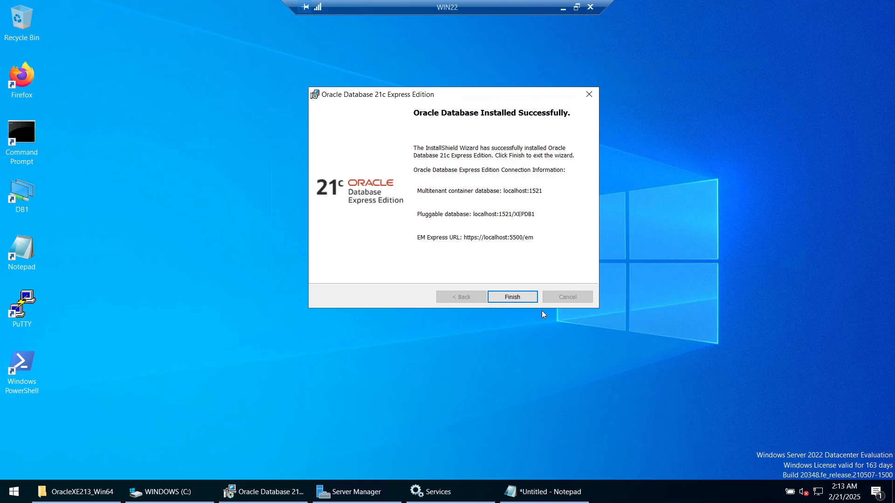
- Finish the installer and open the Downloads > sqldeveloper folder in File Explorer
{"action": "left_click", "coordinate": [513, 299]}
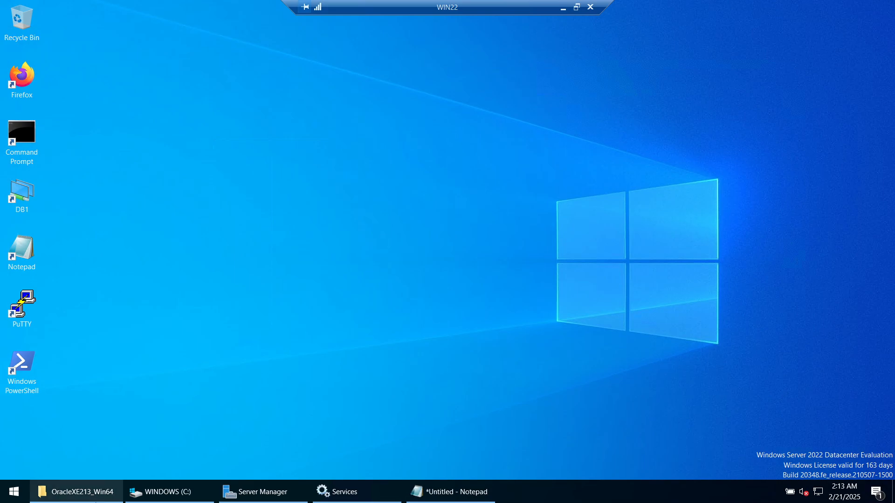
{"action": "mouse_move", "coordinate": [77, 492]}
{"action": "left_click", "coordinate": [62, 446]}
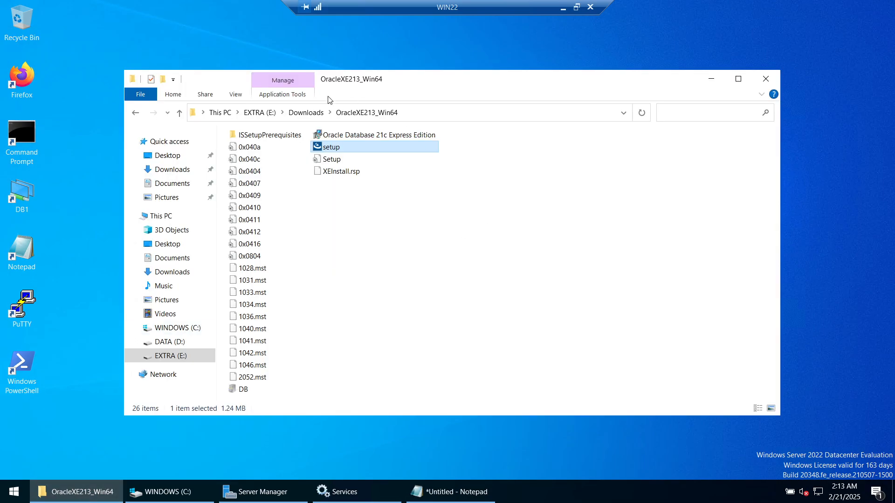
{"action": "left_click", "coordinate": [306, 112]}
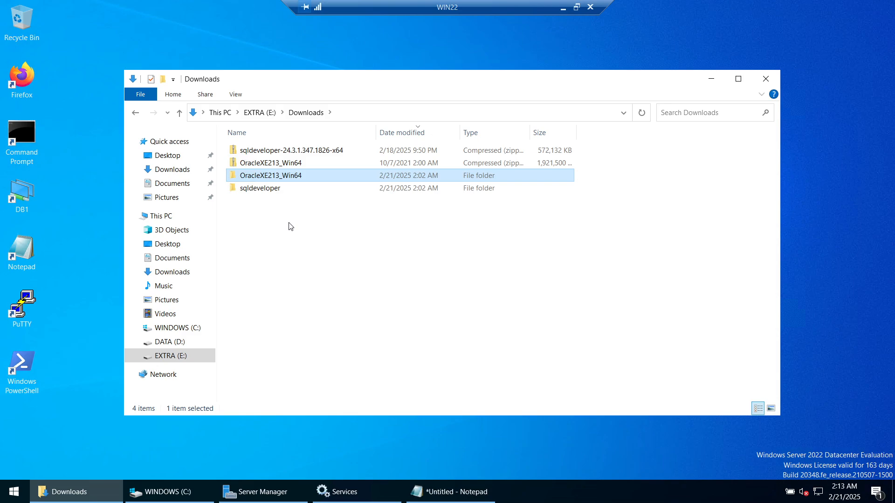
{"action": "left_click", "coordinate": [260, 195]}
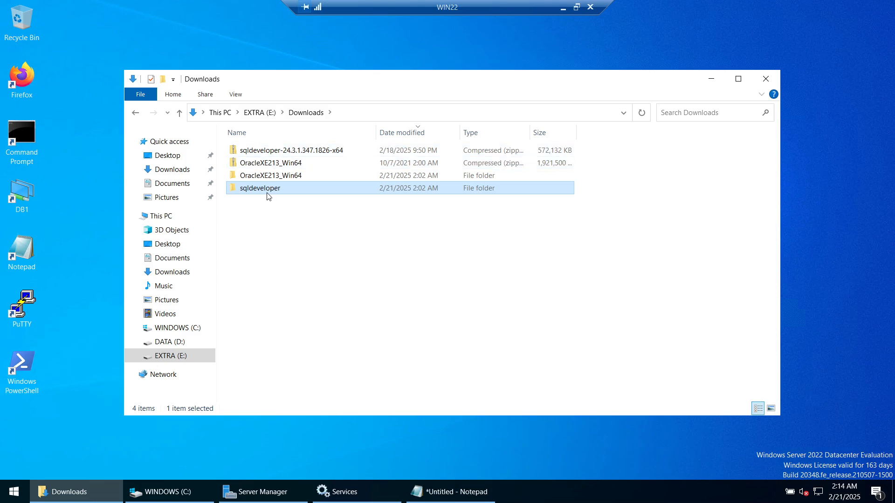
{"action": "double_click", "coordinate": [253, 194]}
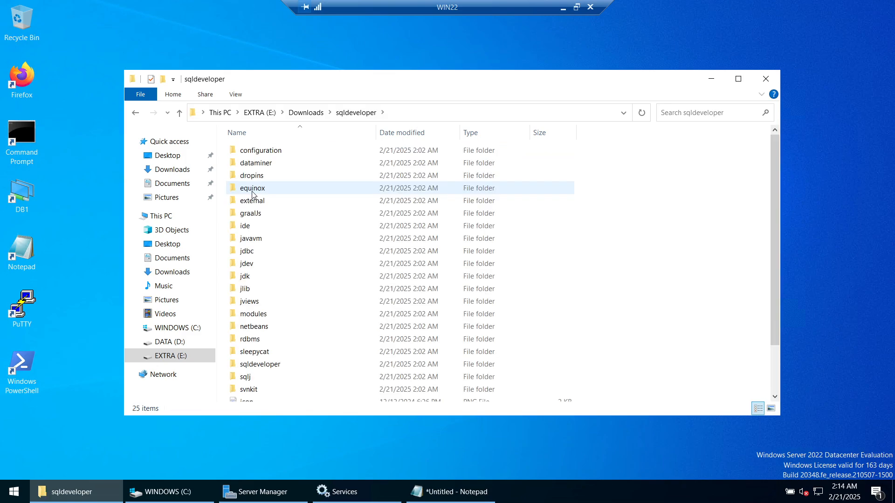
- Switch the sqldeveloper folder to List view and launch sqldeveloper.exe
{"action": "right_click", "coordinate": [618, 171]}
{"action": "mouse_move", "coordinate": [630, 180]}
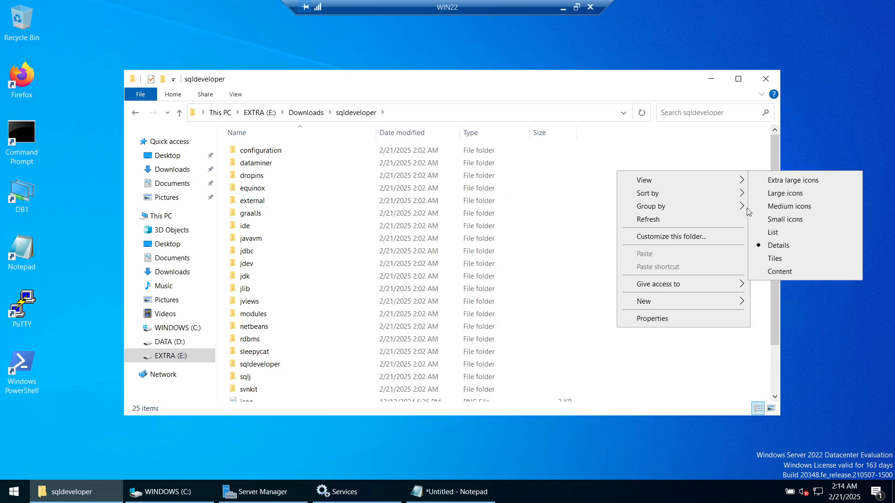
{"action": "left_click", "coordinate": [770, 233]}
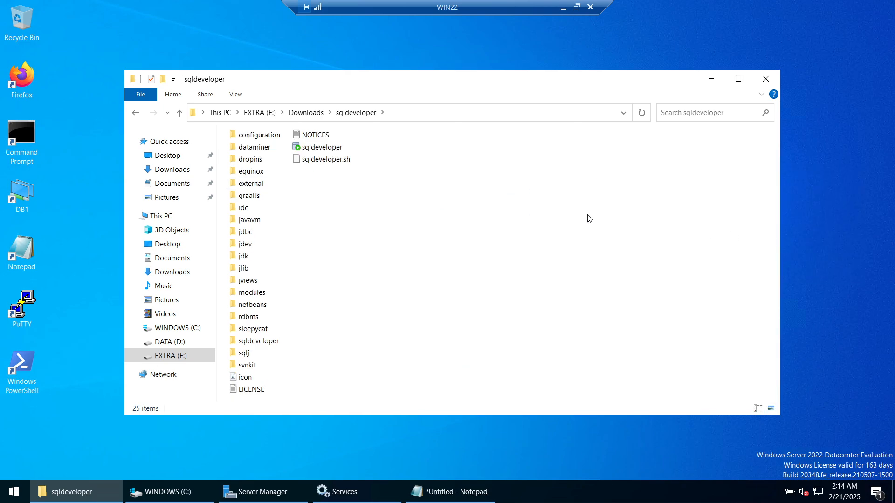
{"action": "left_click", "coordinate": [432, 111]}
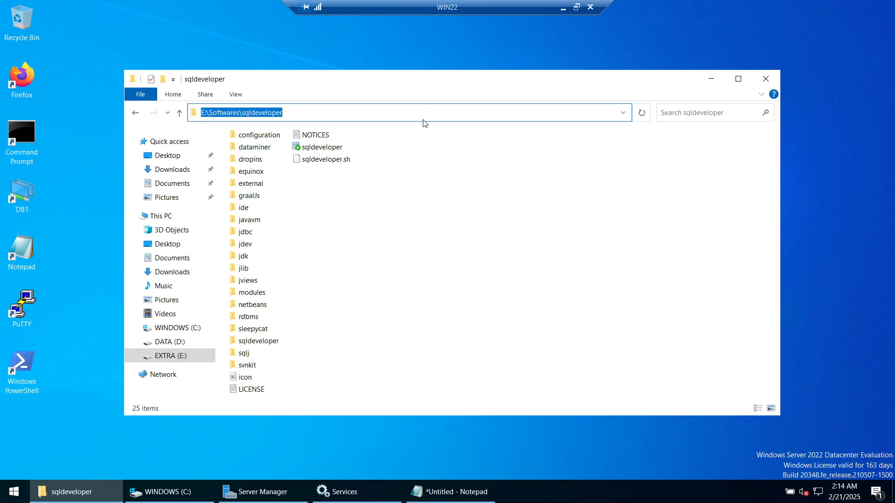
{"action": "left_click", "coordinate": [332, 148]}
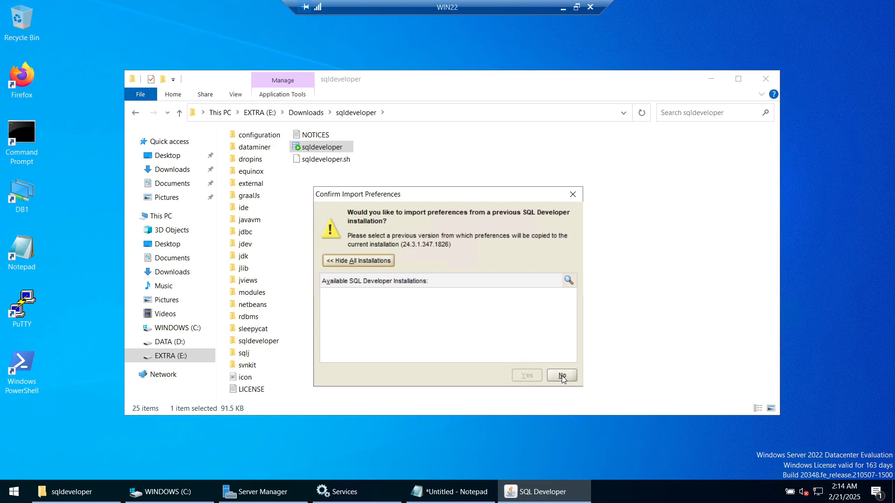
- Decline preference import, dismiss Usage Tracking, and minimize SQL Developer and Explorer
{"action": "left_click", "coordinate": [561, 376]}
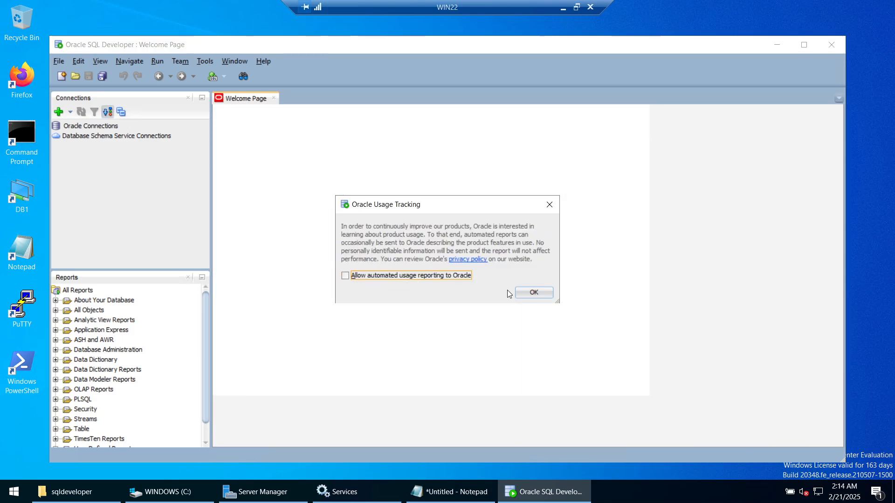
{"action": "left_click", "coordinate": [534, 292]}
{"action": "left_click", "coordinate": [776, 45]}
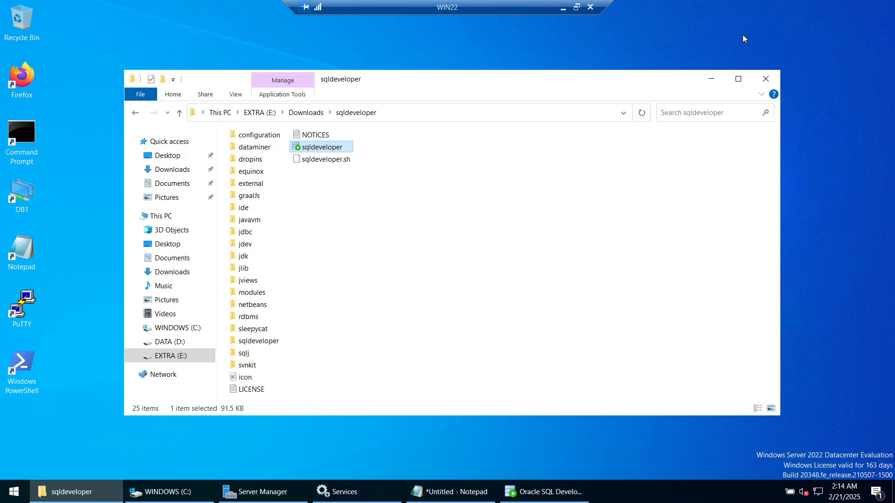
{"action": "left_click", "coordinate": [711, 79]}
- Open Command Prompt, move up to C:\, clear it with cls, and type sqlplus / as sysdba
{"action": "double_click", "coordinate": [24, 155]}
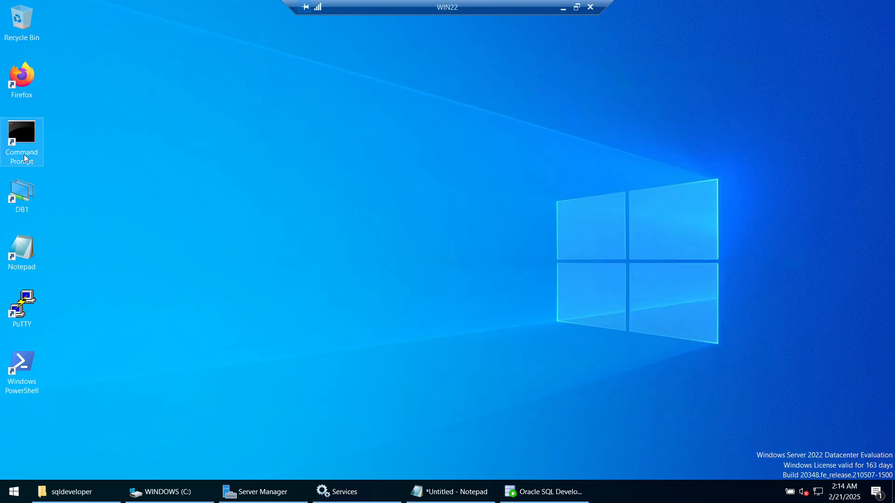
{"action": "type", "text": "cd .."}
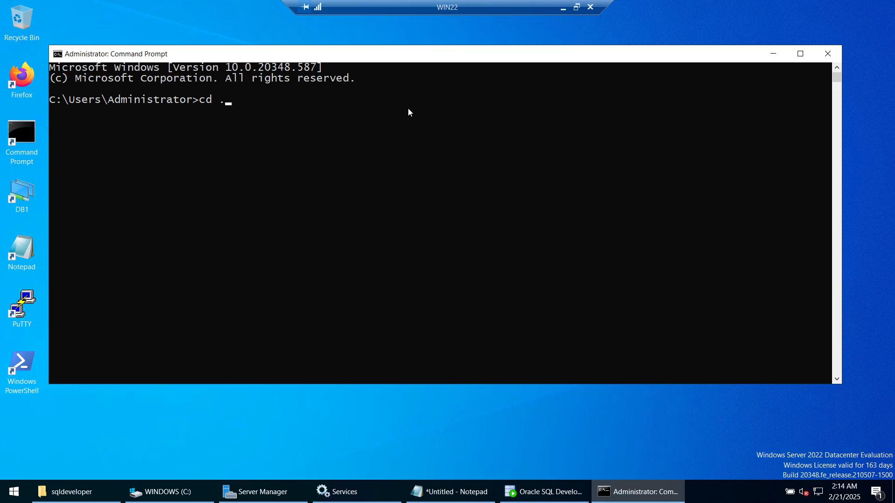
{"action": "key", "text": "Return"}
{"action": "type", "text": "cd .."}
{"action": "key", "text": "Return"}
{"action": "type", "text": "cls"}
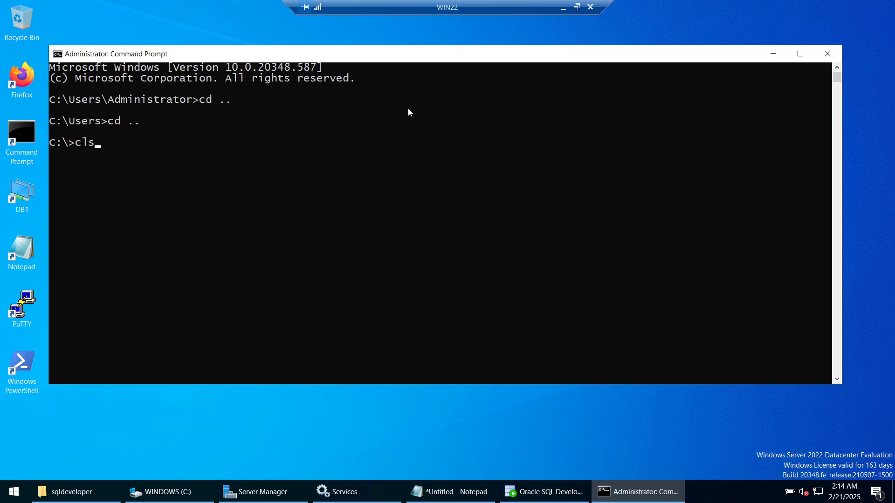
{"action": "key", "text": "Return"}
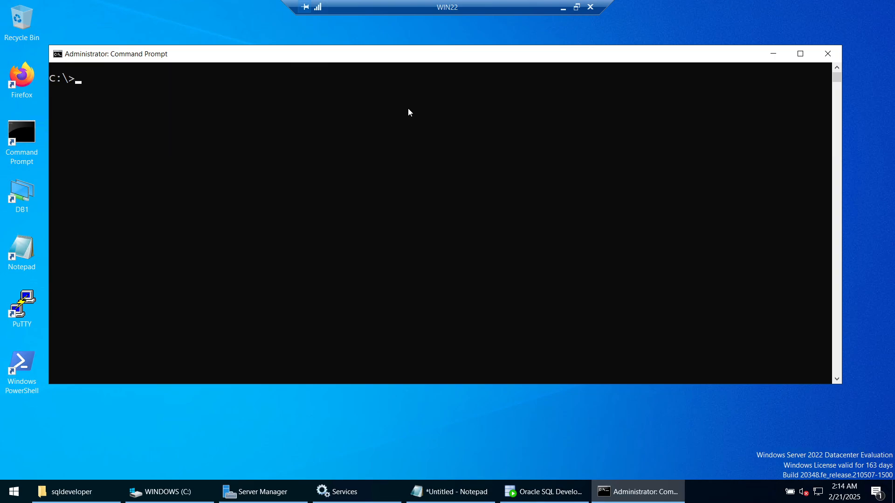
{"action": "type", "text": "sqlplu"}
{"action": "key", "text": "BackSpace"}
{"action": "type", "text": "s / as sysdba"}
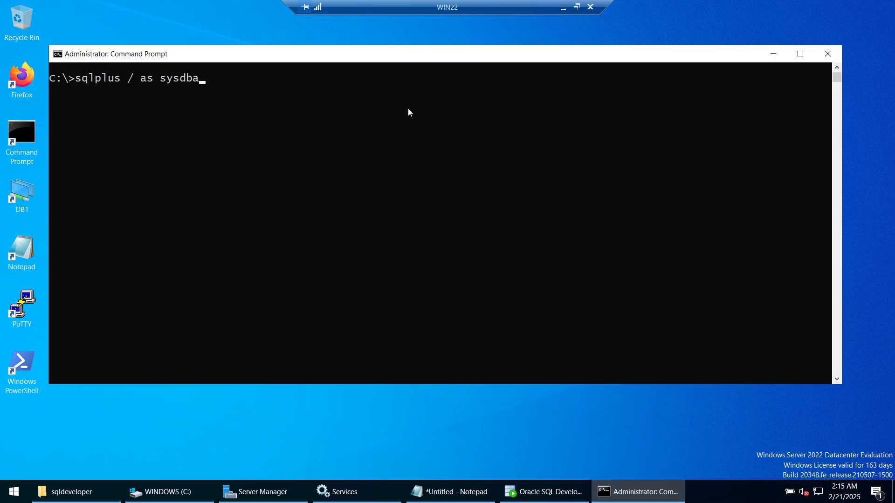
- Refresh Services (Local) and verify OracleServiceXE and OracleOraDB21Home1TNSListener are running
{"action": "left_click", "coordinate": [366, 491]}
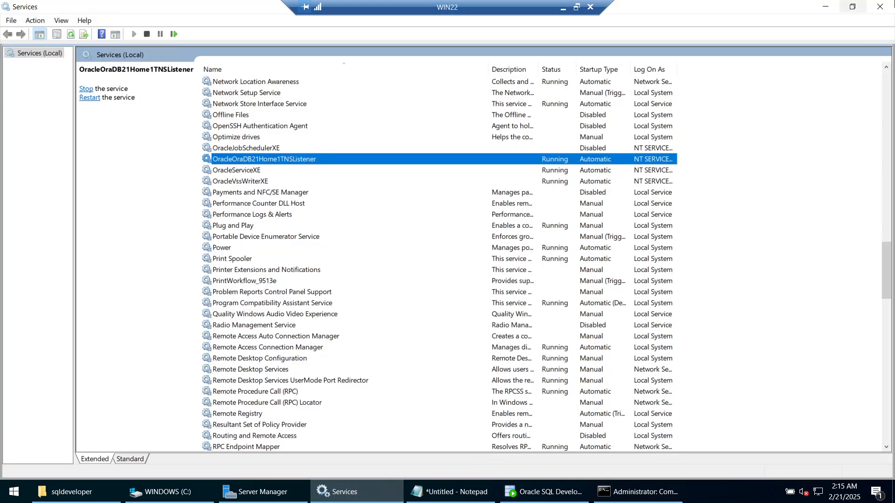
{"action": "left_click", "coordinate": [247, 173]}
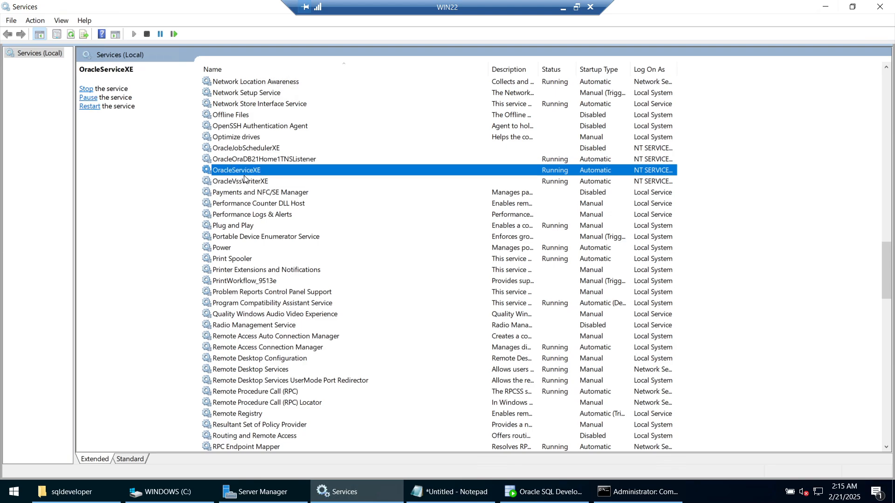
{"action": "right_click", "coordinate": [37, 57]}
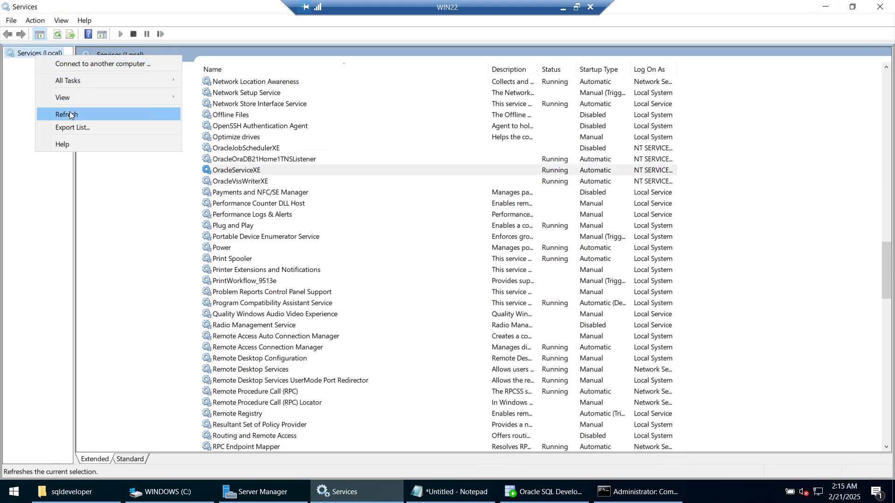
{"action": "left_click", "coordinate": [69, 111]}
{"action": "left_click", "coordinate": [245, 181]}
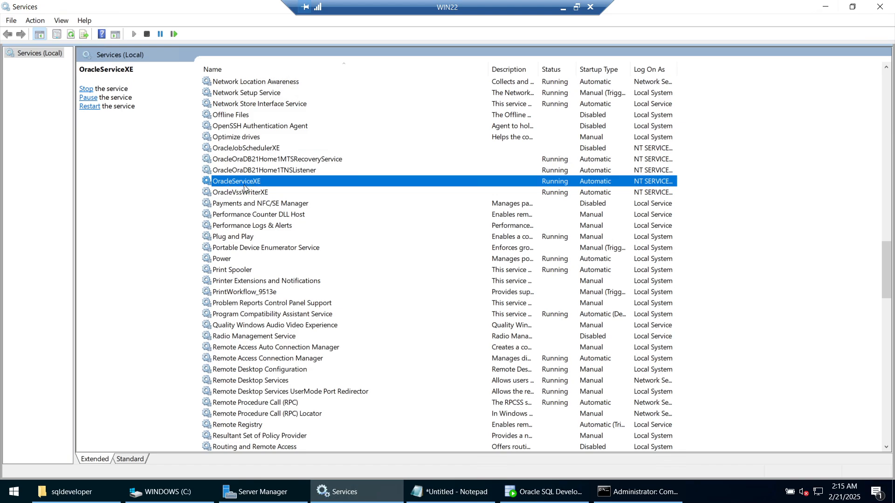
{"action": "left_click", "coordinate": [267, 170]}
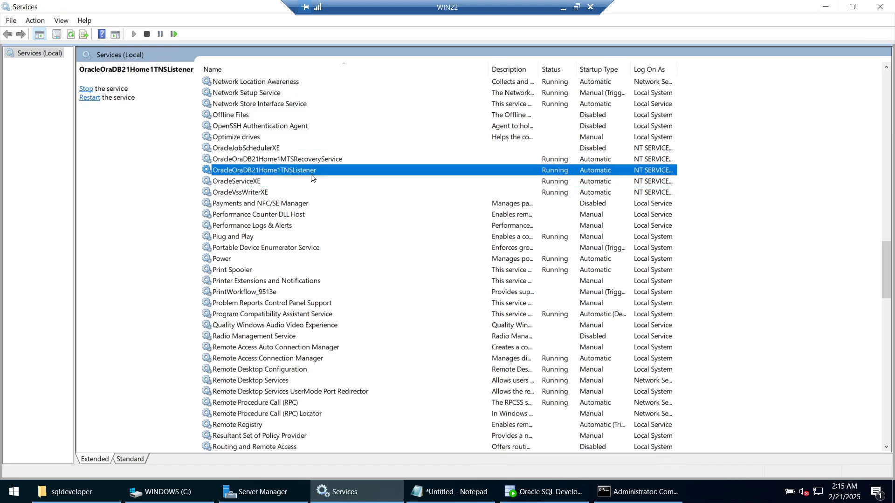
{"action": "left_click", "coordinate": [252, 185]}
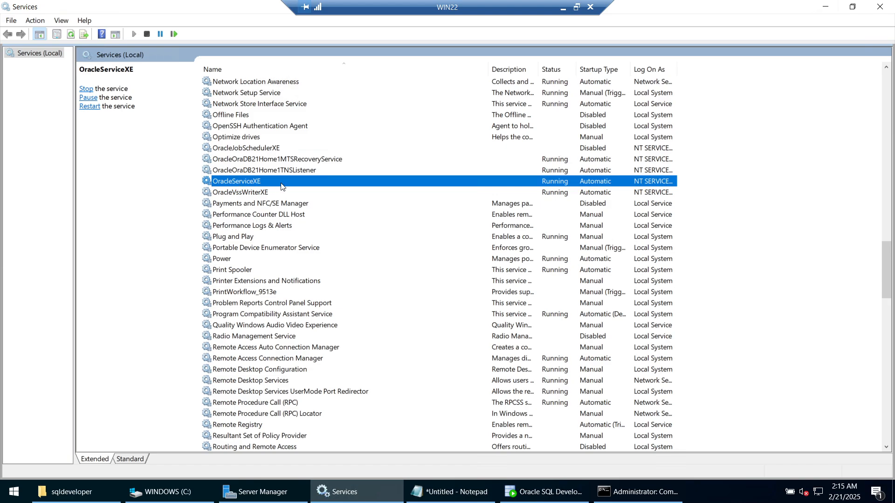
{"action": "left_click", "coordinate": [275, 172]}
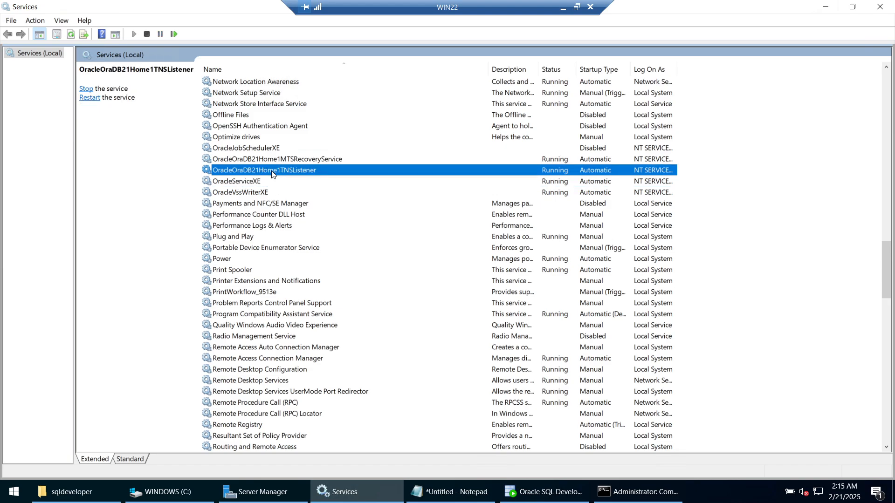
{"action": "left_click", "coordinate": [269, 182]}
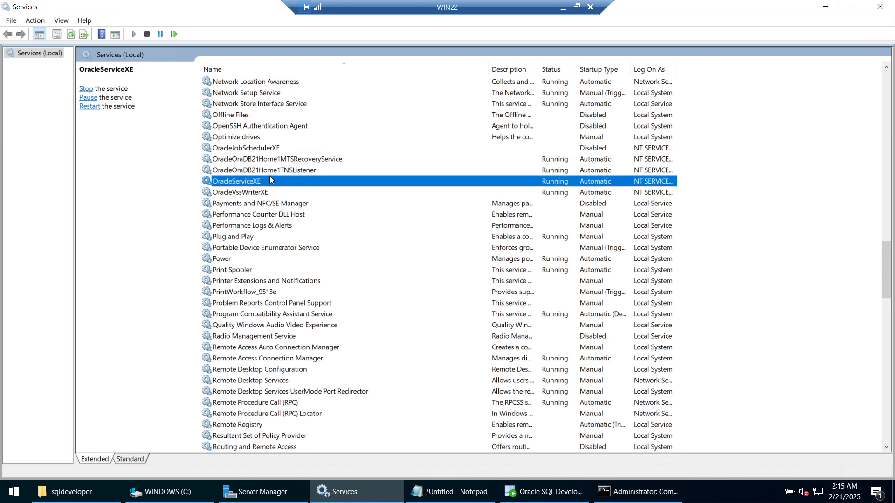
{"action": "left_click", "coordinate": [270, 175]}
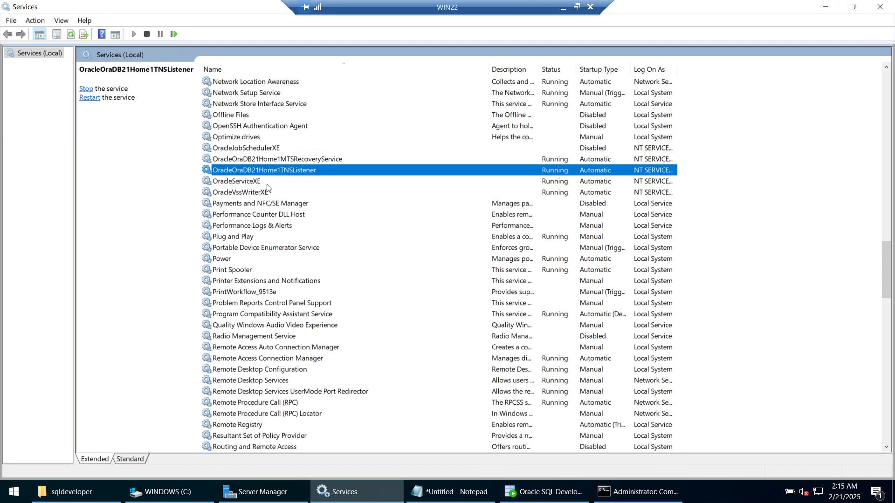
{"action": "left_click", "coordinate": [267, 185]}
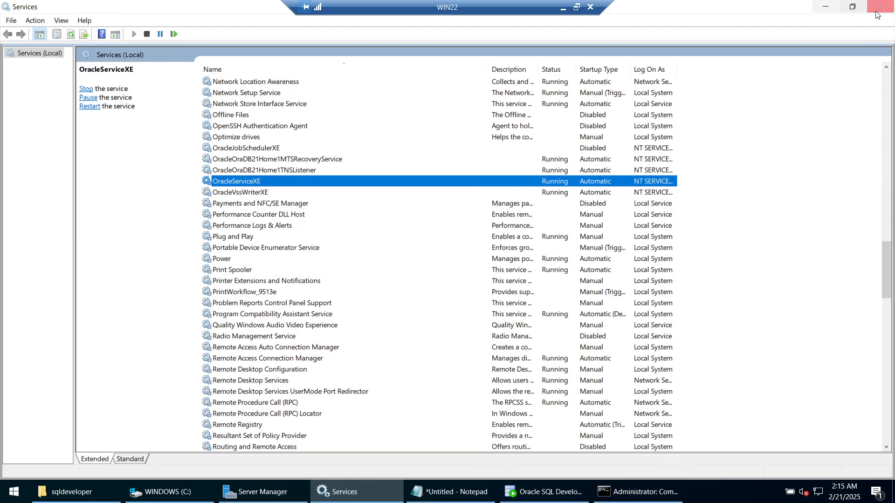
{"action": "left_click", "coordinate": [826, 12]}
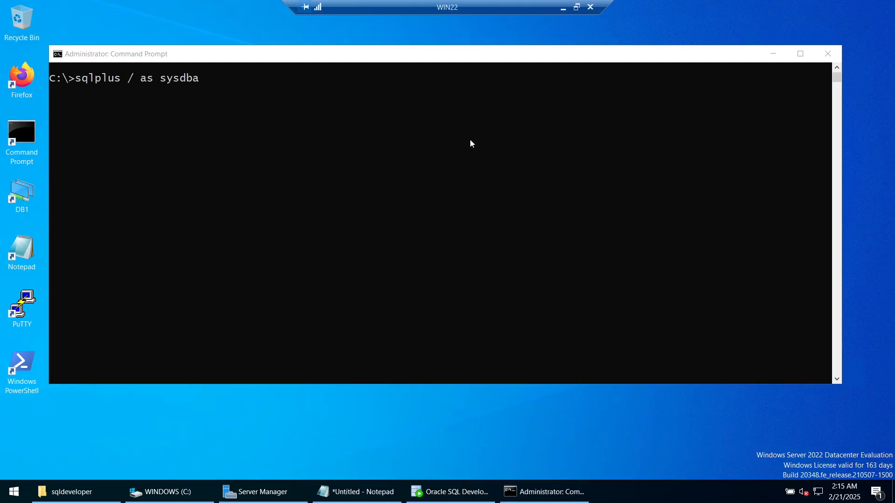
- Connect as sysdba and run select name from v$database; to confirm the XE database
{"action": "left_click", "coordinate": [408, 124]}
{"action": "key", "text": "Return"}
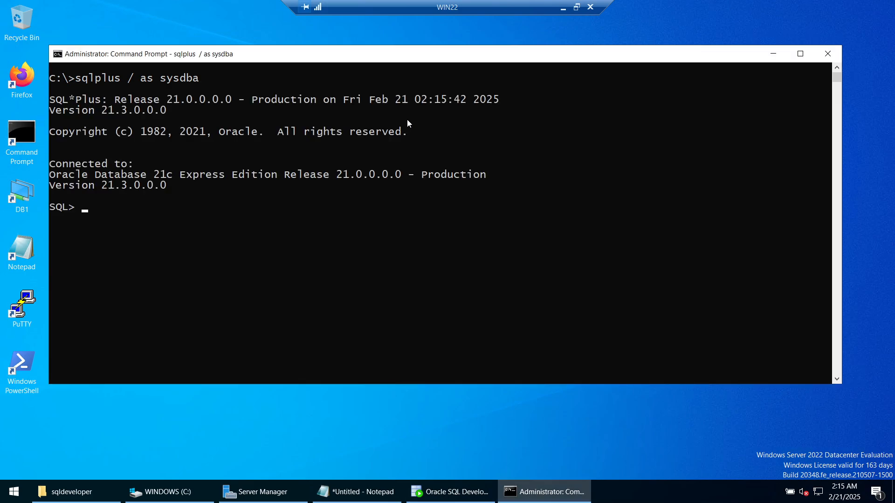
{"action": "type", "text": "sele"}
{"action": "type", "text": "cy"}
{"action": "key", "text": "BackSpace"}
{"action": "key", "text": "BackSpace"}
{"action": "type", "text": "t name from v$DA"}
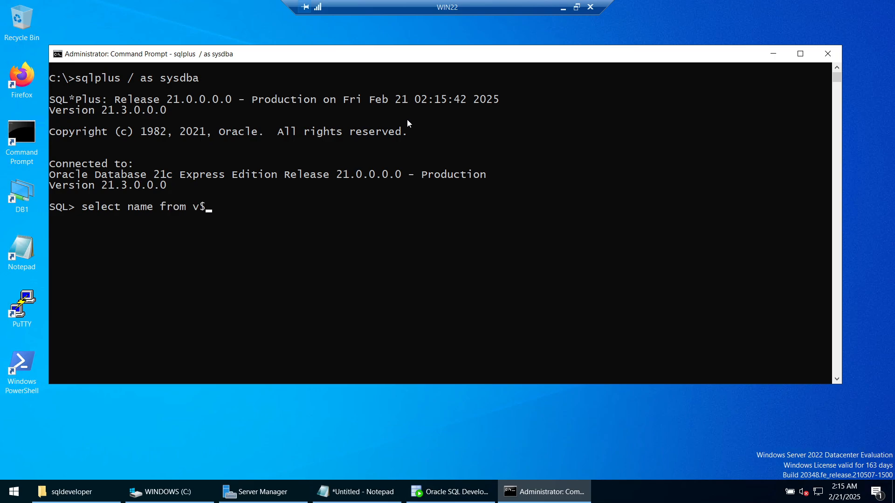
{"action": "key", "text": "BackSpace"}
{"action": "key", "text": "BackSpace"}
{"action": "type", "text": "database;"}
{"action": "key", "text": "Return"}
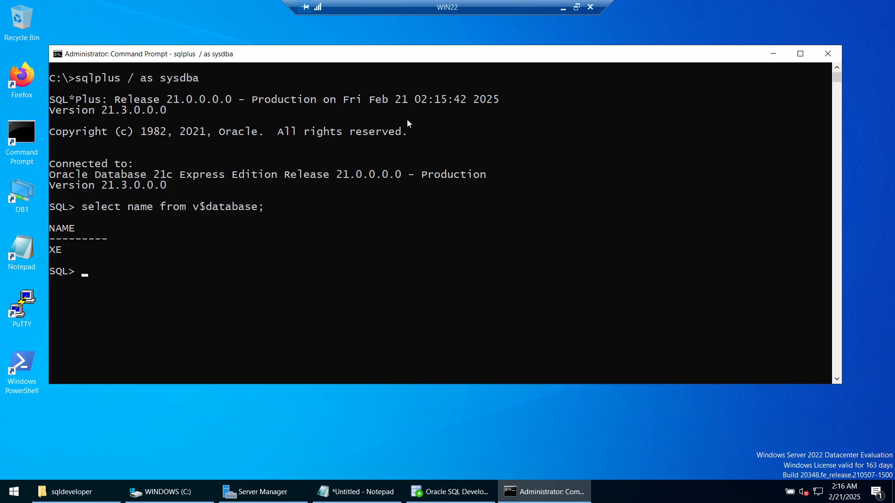
- Confirm CDB$ROOT with show con_name and XEPDB1 read write with show pdbs; try host clear
{"action": "type", "text": "show con_name ;"}
{"action": "key", "text": "Return"}
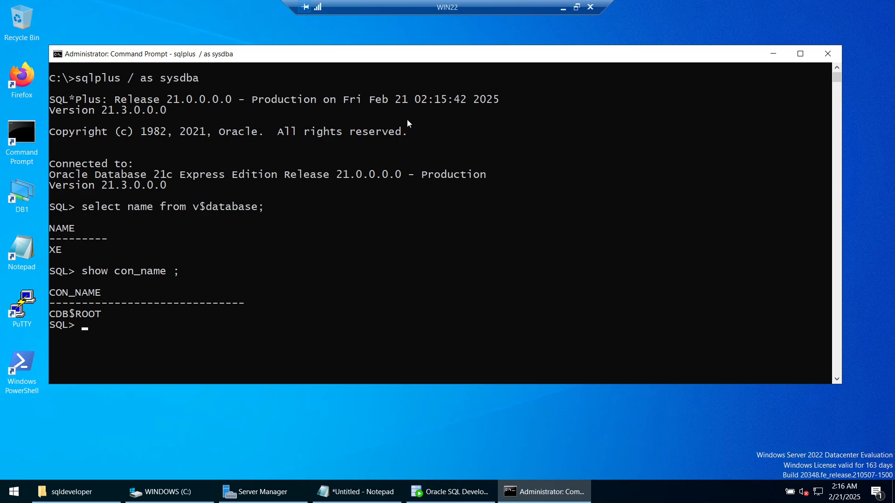
{"action": "type", "text": "show pdb"}
{"action": "type", "text": "s;"}
{"action": "key", "text": "Return"}
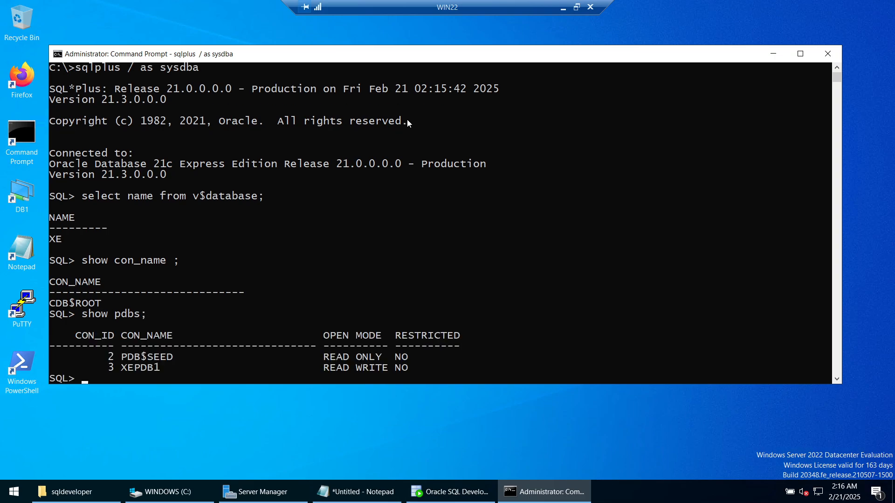
{"action": "left_click_drag", "start_coordinate": [123, 358], "coordinate": [159, 369]}
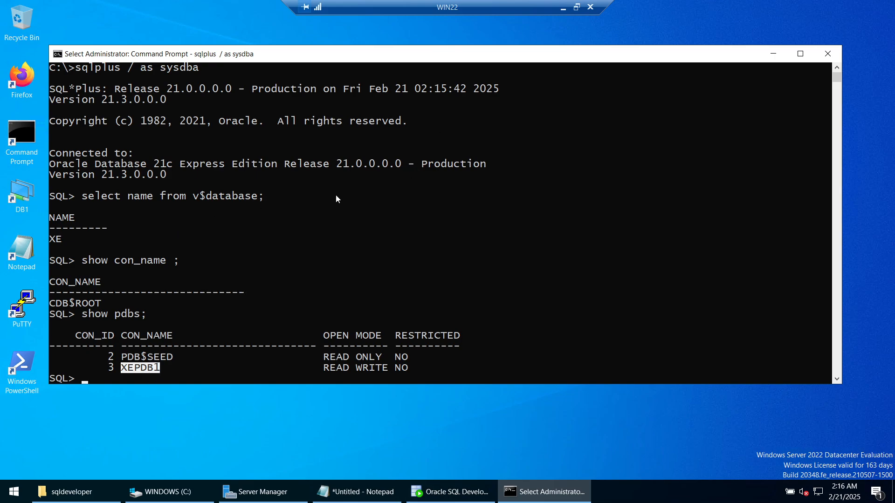
{"action": "type", "text": "host "}
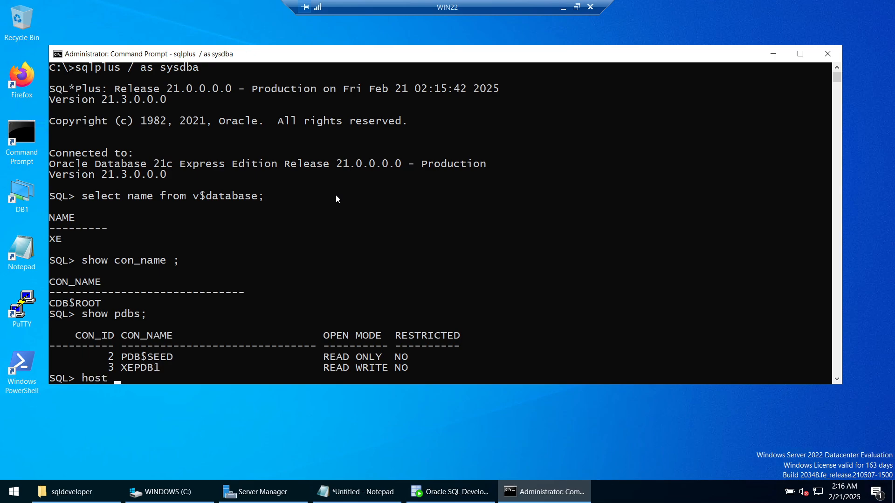
{"action": "type", "text": "clear;"}
{"action": "key", "text": "Return"}
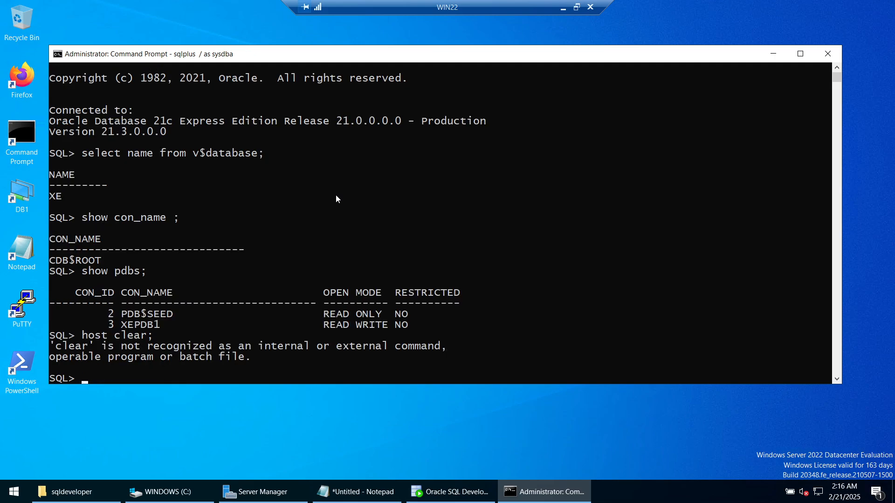
- Clear the screen with host cls, then rerun show con_name and show pdbs
{"action": "type", "text": "host clear"}
{"action": "key", "text": "BackSpace"}
{"action": "key", "text": "BackSpace"}
{"action": "key", "text": "BackSpace"}
{"action": "type", "text": "s"}
{"action": "key", "text": "Return"}
{"action": "type", "text": "show"}
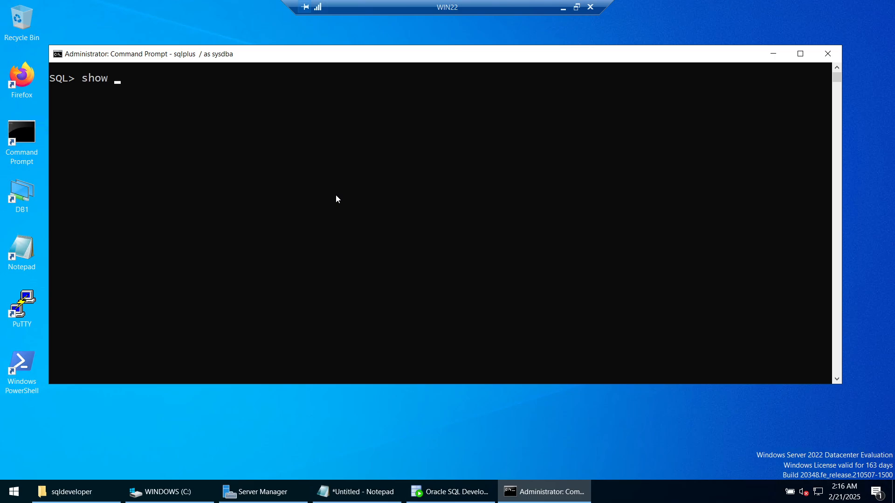
{"action": "key", "text": "BackSpace"}
{"action": "key", "text": "BackSpace"}
{"action": "type", "text": "w con_name"}
{"action": "key", "text": "Return"}
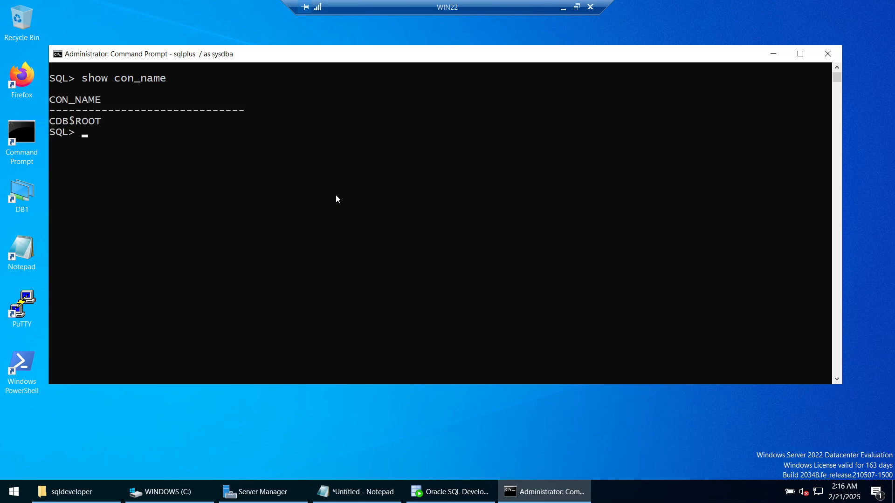
{"action": "key", "text": "Return"}
{"action": "type", "text": "show pdbs"}
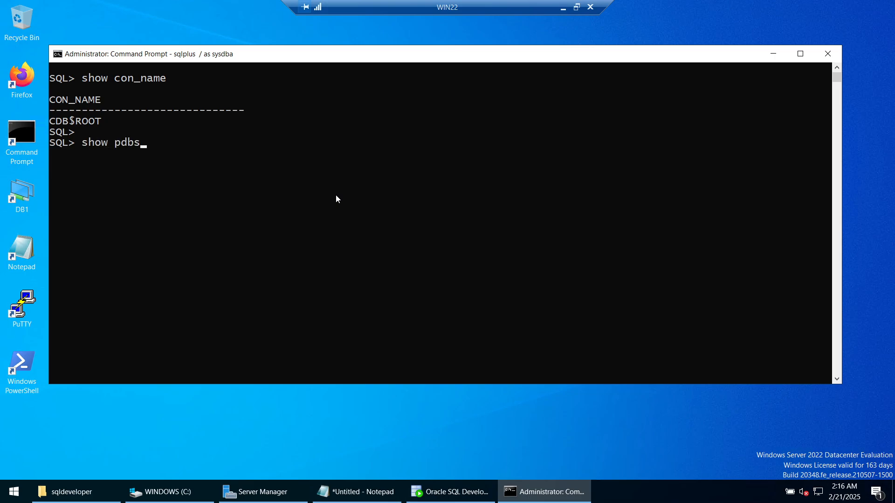
{"action": "key", "text": "Return"}
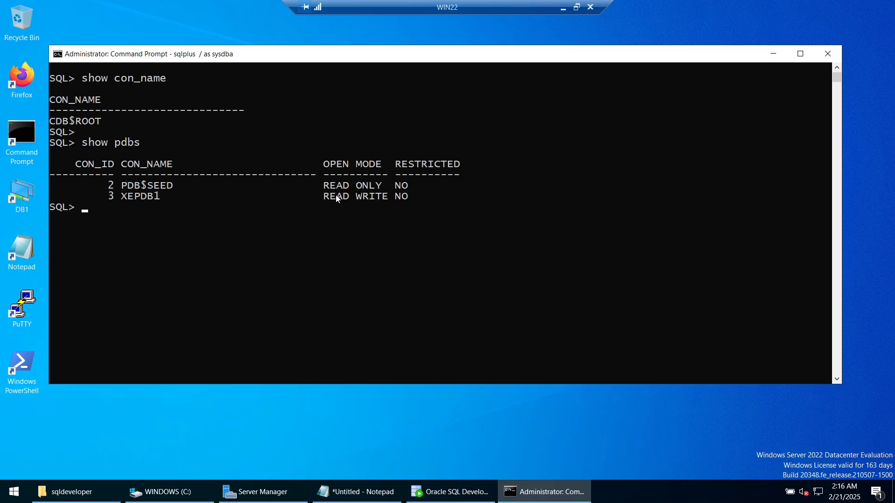
- Run alter session set container = XEPDB1; and confirm XEPDB1 with SHOW CON_NAME
{"action": "type", "text": "alter session set container "}
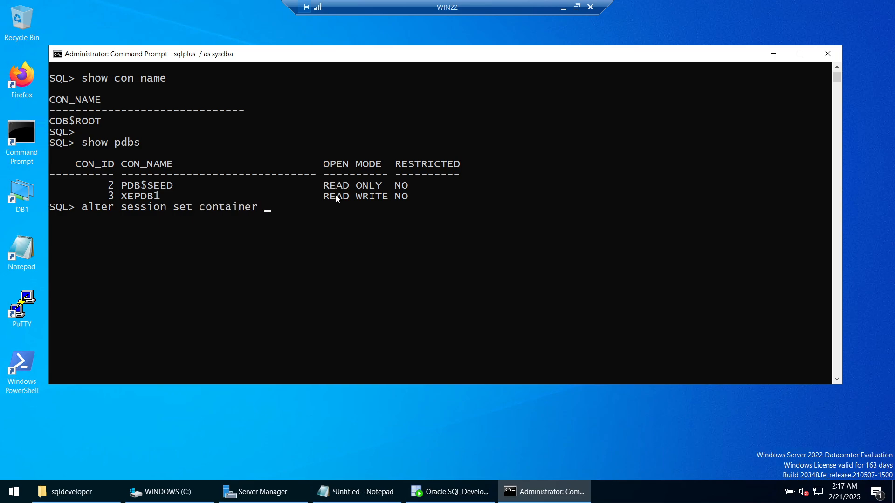
{"action": "type", "text": "= XEPDB1"}
{"action": "key", "text": "Return"}
{"action": "type", "text": ";"}
{"action": "key", "text": "Return"}
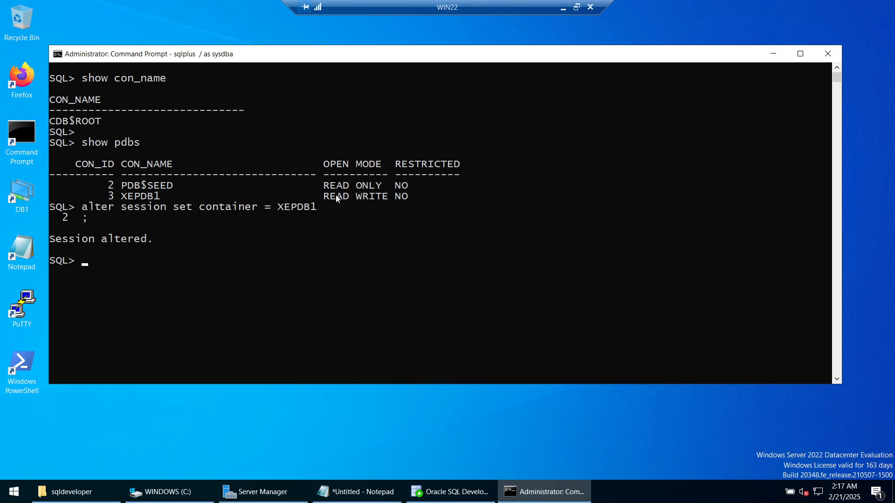
{"action": "type", "text": "SHOW CON_NAME "}
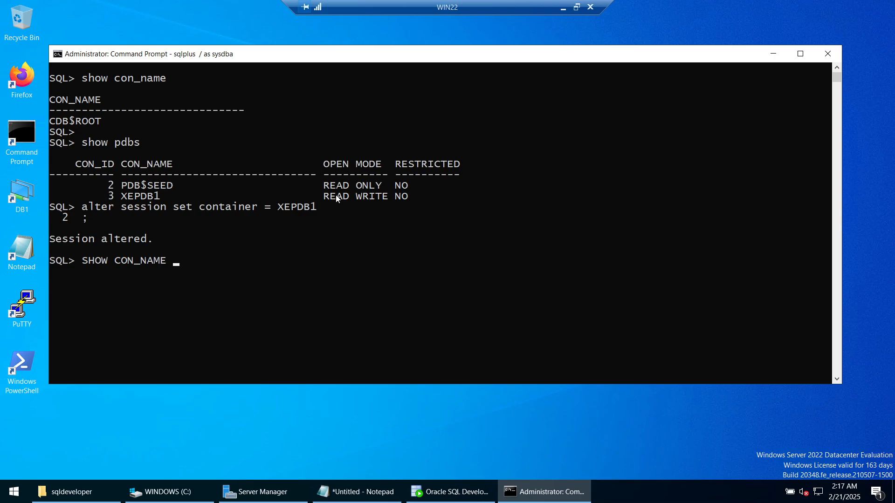
{"action": "type", "text": ";"}
{"action": "key", "text": "Return"}
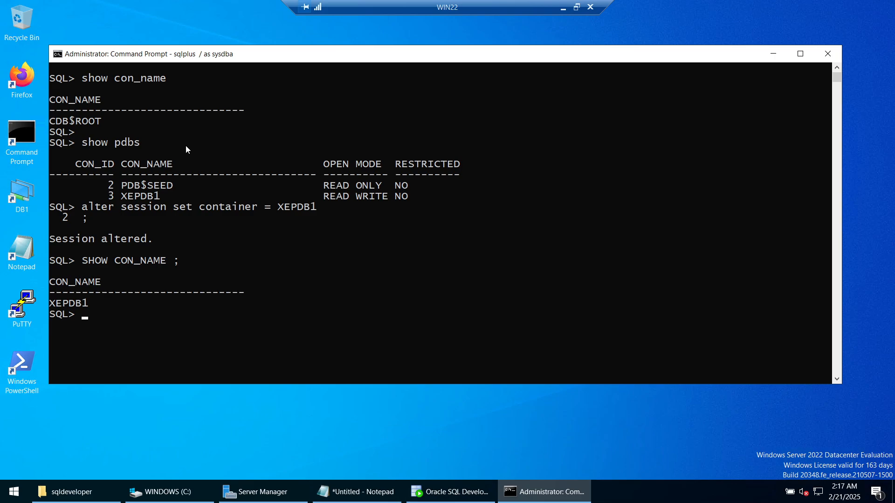
{"action": "left_click", "coordinate": [52, 121]}
{"action": "left_click_drag", "start_coordinate": [52, 122], "coordinate": [101, 122]}
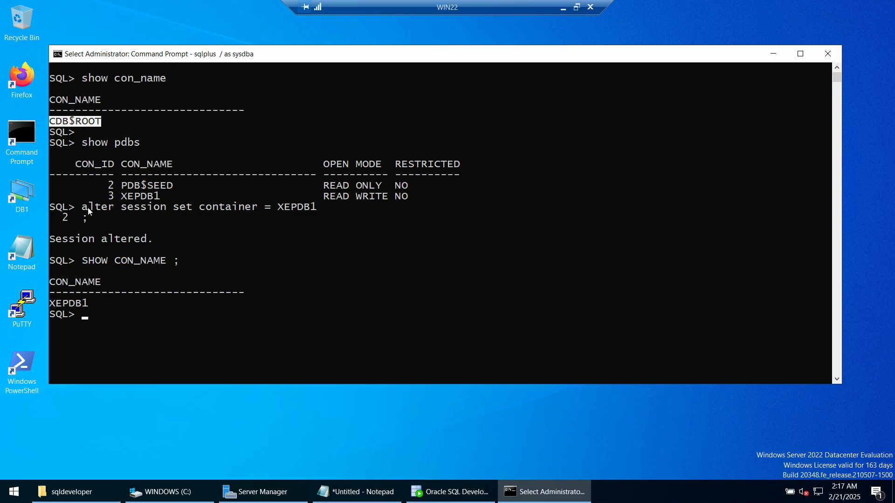
{"action": "left_click_drag", "start_coordinate": [123, 197], "coordinate": [160, 199]}
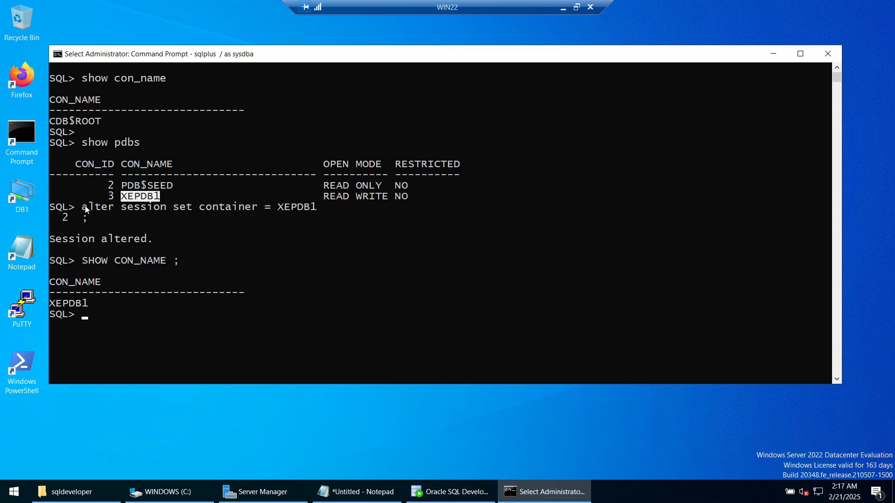
{"action": "left_click_drag", "start_coordinate": [84, 207], "coordinate": [316, 211]}
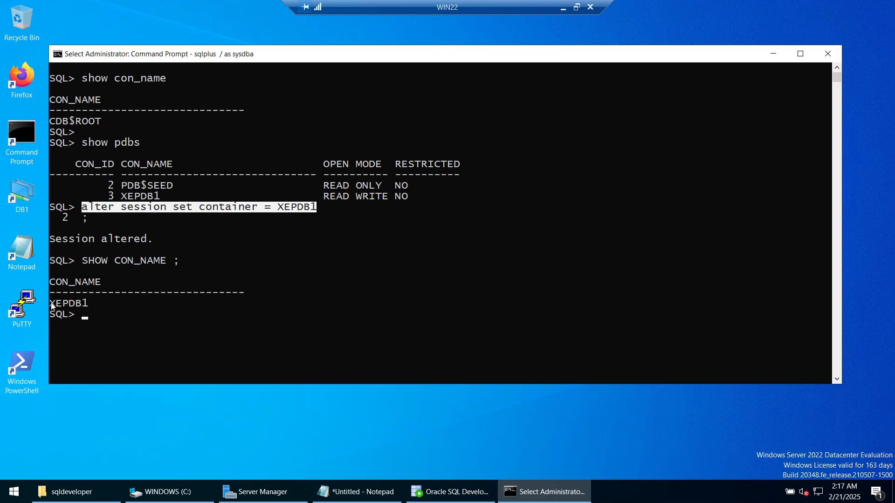
{"action": "left_click_drag", "start_coordinate": [50, 304], "coordinate": [86, 306]}
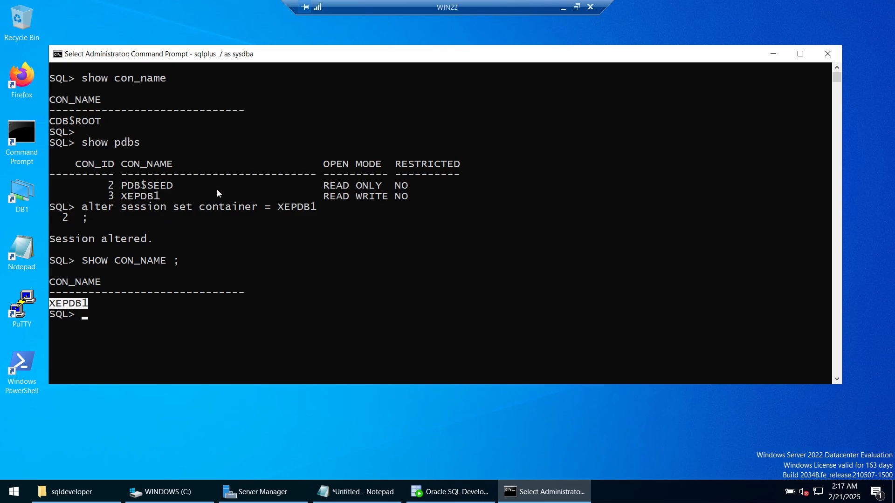
- Exit SQL*Plus and clear the console with CLS to a bare C:\ prompt
{"action": "scroll", "coordinate": [217, 190], "scroll_direction": "down", "scroll_amount": 1}
{"action": "type", "text": "EXIT"}
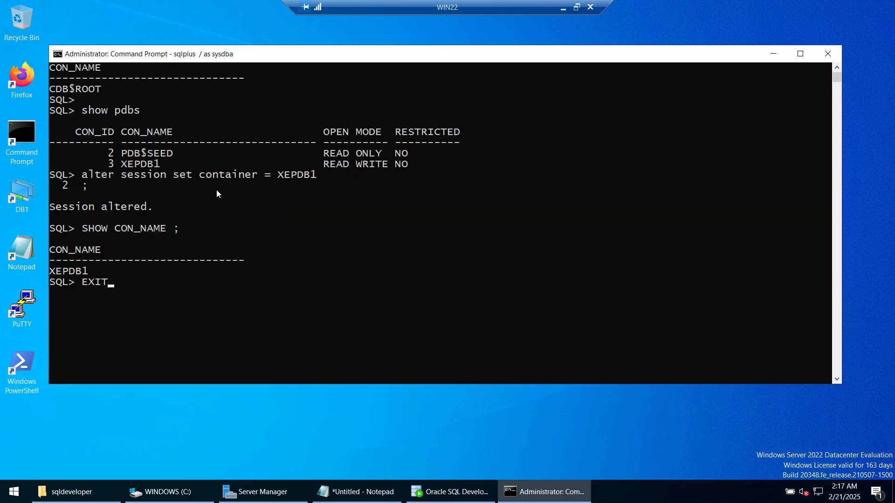
{"action": "key", "text": "Return"}
{"action": "type", "text": "CLEAR"}
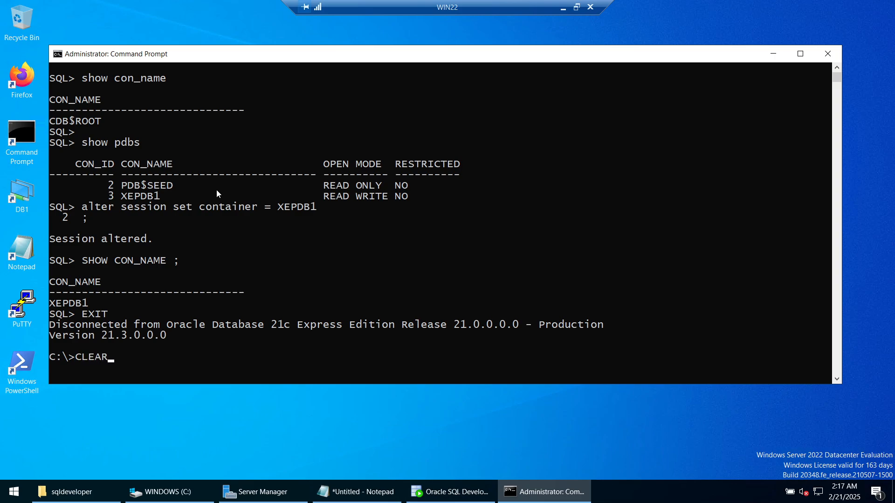
{"action": "key", "text": "Return"}
{"action": "type", "text": "CLS"}
{"action": "key", "text": "Return"}
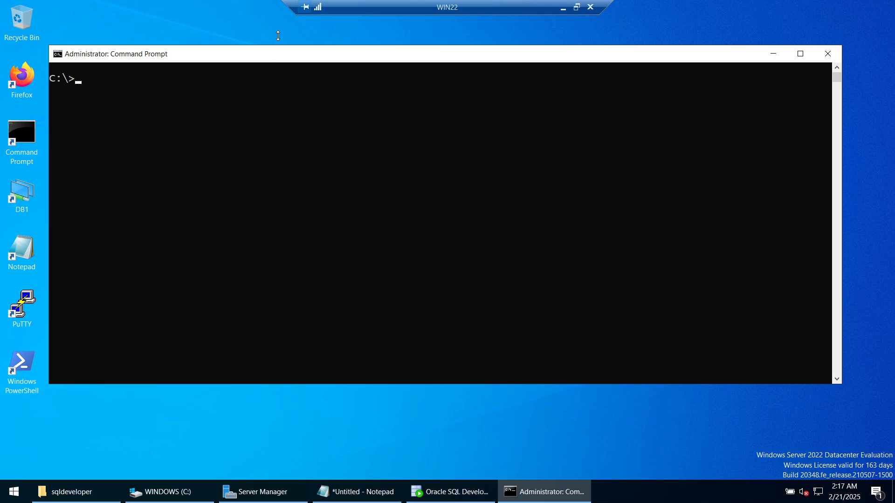
- Copy the sqlplus connect line for localhost:1521/XE as sysdba from the Notepad++ script
{"action": "left_click", "coordinate": [563, 7]}
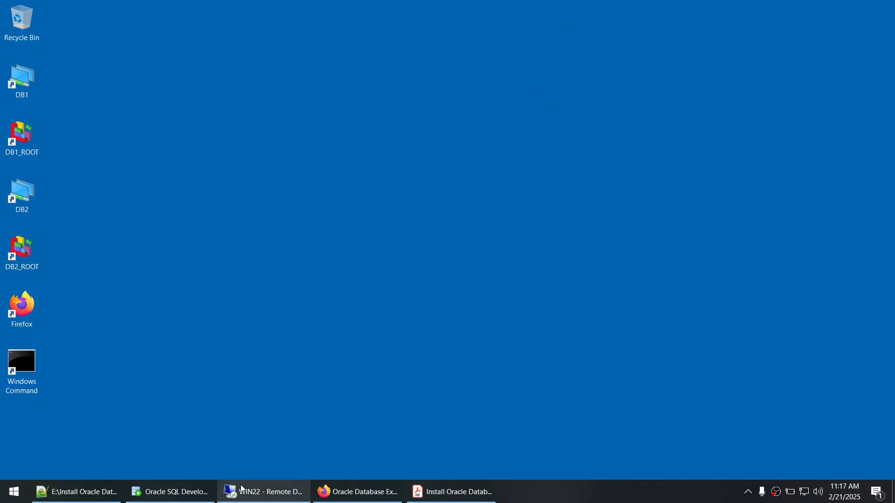
{"action": "left_click", "coordinate": [76, 492]}
{"action": "scroll", "coordinate": [281, 266], "scroll_direction": "down", "scroll_amount": 6}
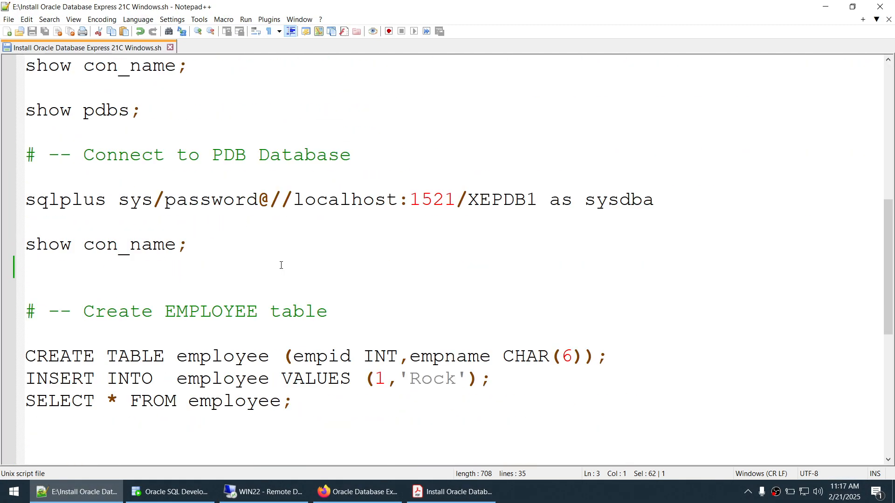
{"action": "scroll", "coordinate": [395, 212], "scroll_direction": "up", "scroll_amount": 2}
{"action": "triple_click", "coordinate": [628, 115]}
{"action": "key", "text": "ctrl+c"}
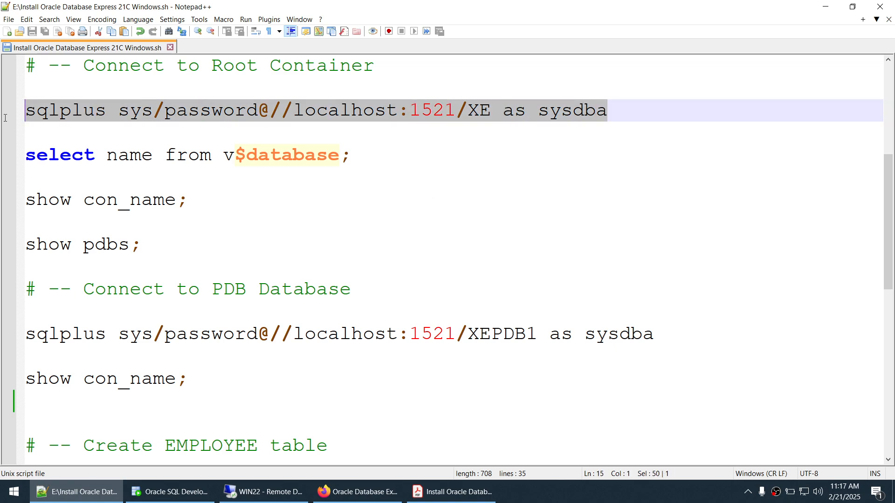
{"action": "left_click", "coordinate": [825, 7]}
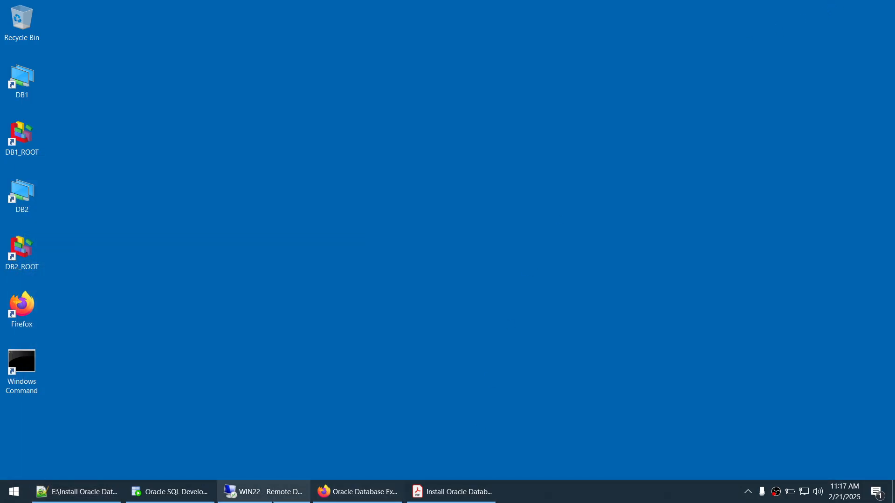
{"action": "left_click", "coordinate": [270, 492]}
- Connect SQL*Plus as SYSDBA to the XE root container and show its container name
{"action": "key", "text": "ctrl+v"}
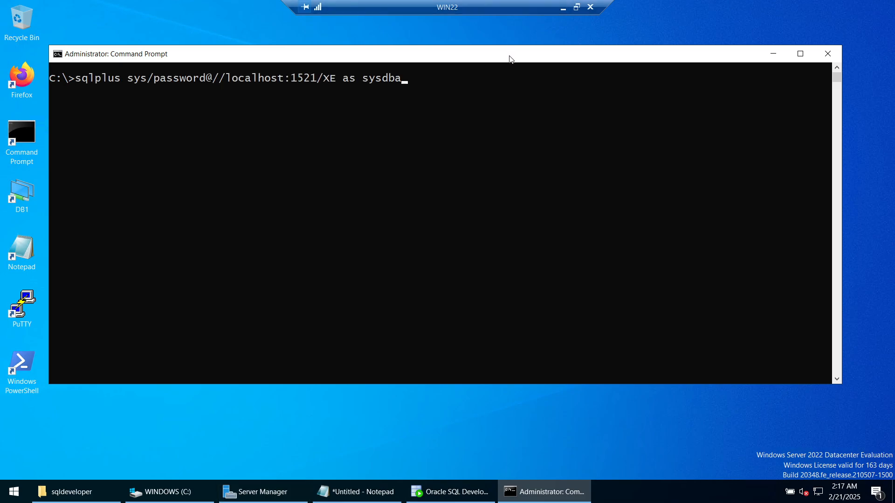
{"action": "left_click_drag", "start_coordinate": [511, 59], "coordinate": [544, 56]}
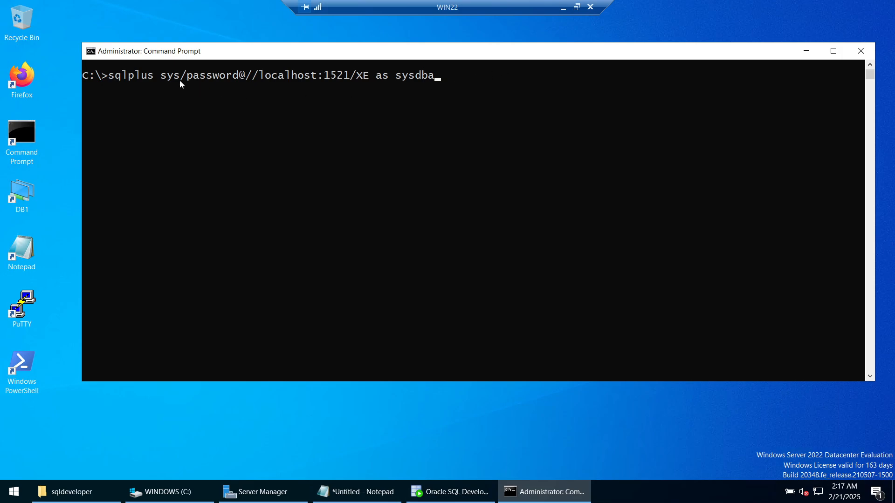
{"action": "left_click_drag", "start_coordinate": [191, 81], "coordinate": [237, 80]}
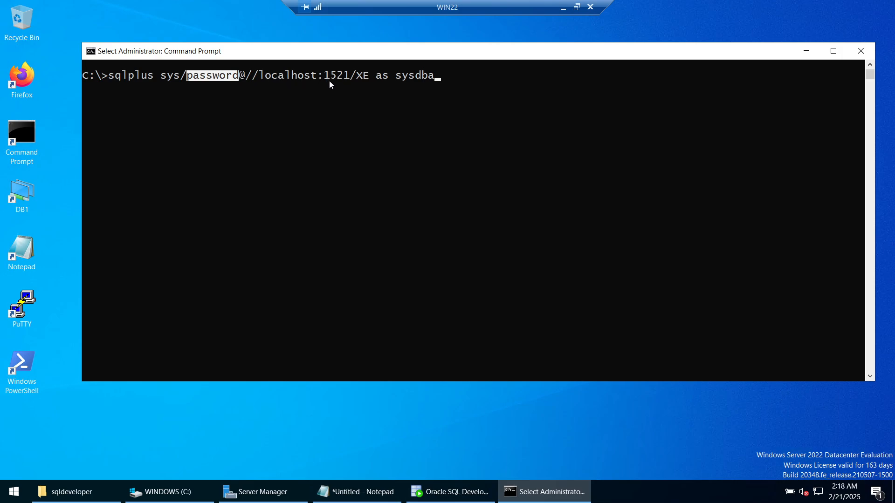
{"action": "left_click_drag", "start_coordinate": [357, 79], "coordinate": [368, 80]}
{"action": "left_click", "coordinate": [514, 81]}
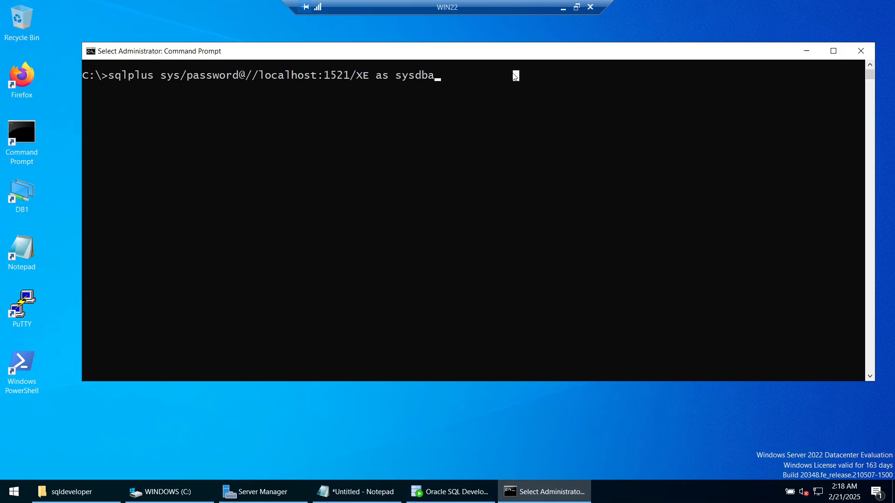
{"action": "key", "text": "Escape"}
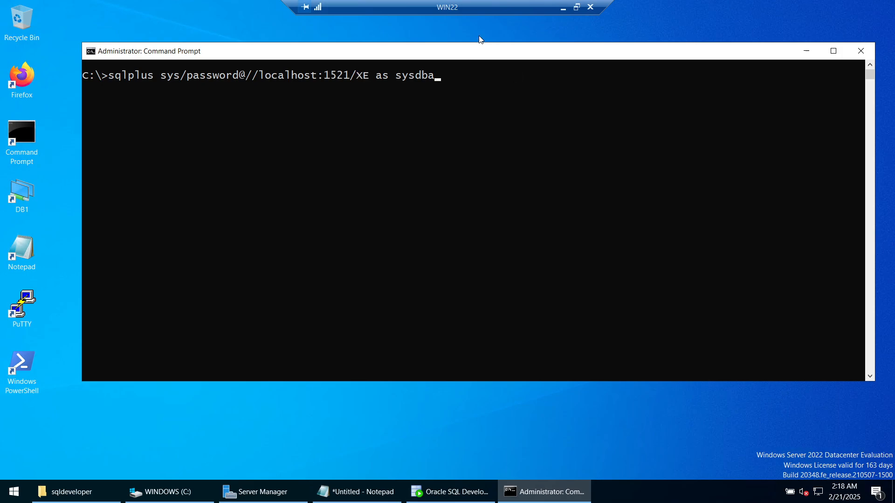
{"action": "key", "text": "BackSpace"}
{"action": "type", "text": "A"}
{"action": "key", "text": "Return"}
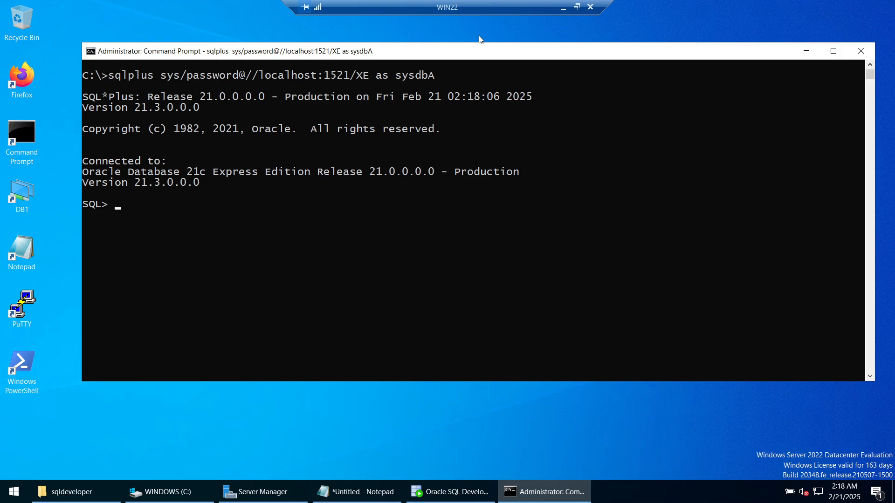
{"action": "type", "text": "SHOW CON_NAME"}
{"action": "key", "text": "Return"}
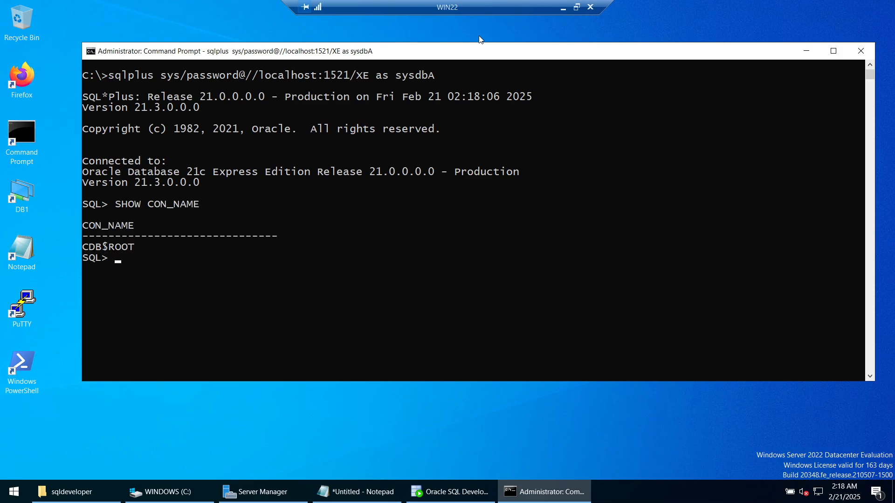
- Exit, reconnect to XEPDB1 instead of XE, and confirm SHOW CON_NAME reports XEPDB1
{"action": "type", "text": "EXIT"}
{"action": "key", "text": "Return"}
{"action": "key", "text": "Up"}
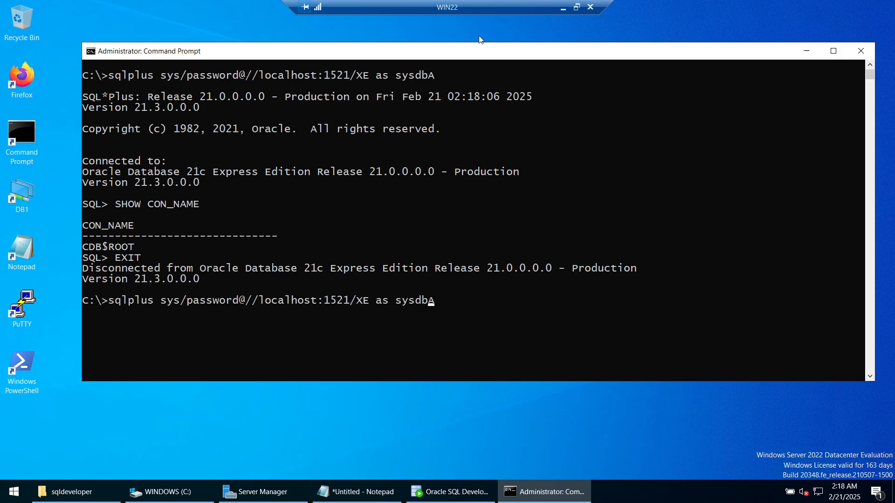
{"action": "key", "text": "Right"}
{"action": "type", "text": "PDB1"}
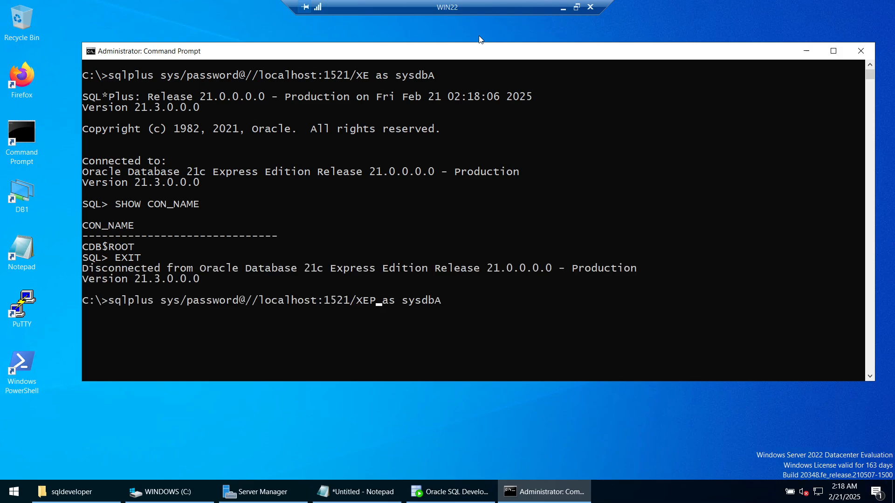
{"action": "key", "text": "Return"}
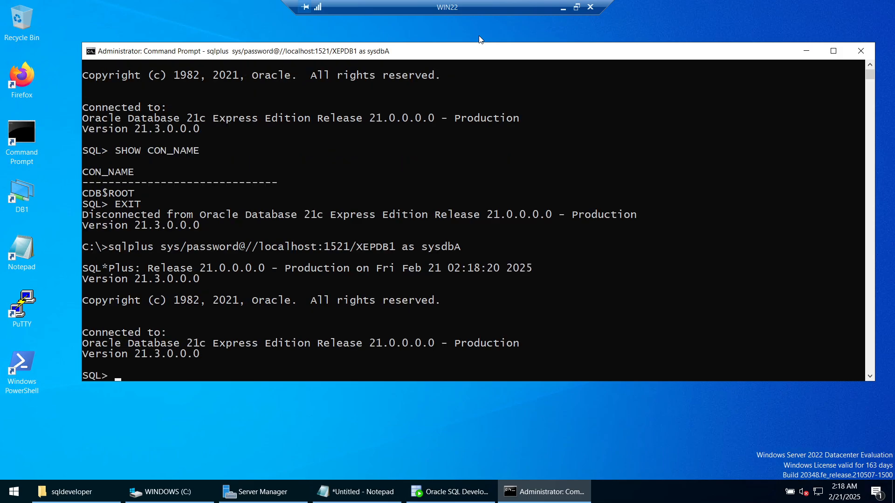
{"action": "type", "text": "SHOW CON_NAME"}
{"action": "key", "text": "Return"}
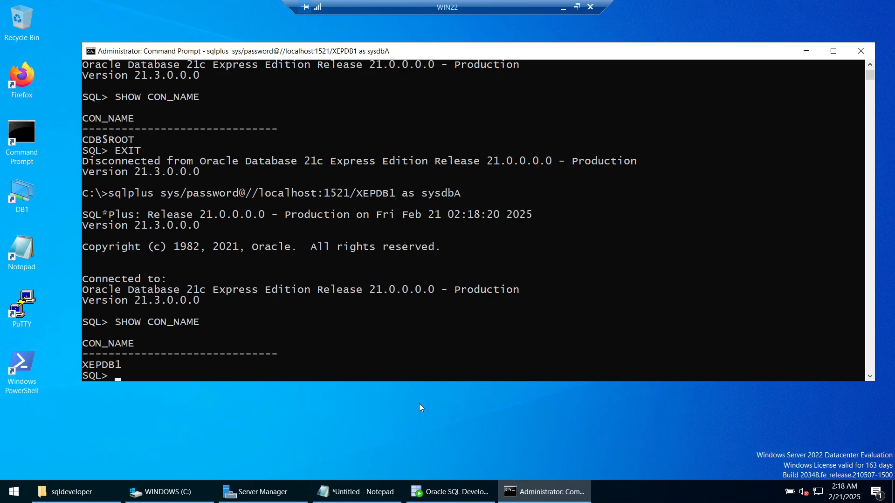
- In the install script in Notepad++, highlight the sqlplus sys / as sysdba line
{"action": "left_click", "coordinate": [563, 7]}
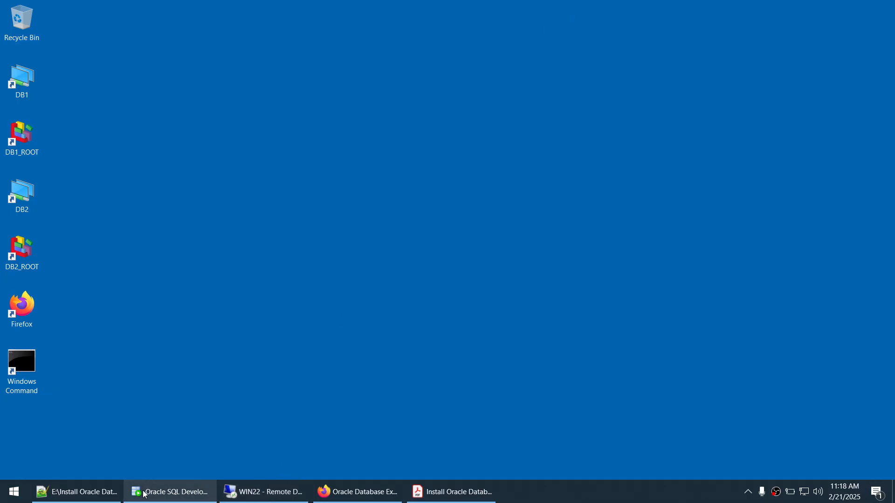
{"action": "left_click", "coordinate": [93, 492]}
{"action": "scroll", "coordinate": [312, 272], "scroll_direction": "up", "scroll_amount": 1}
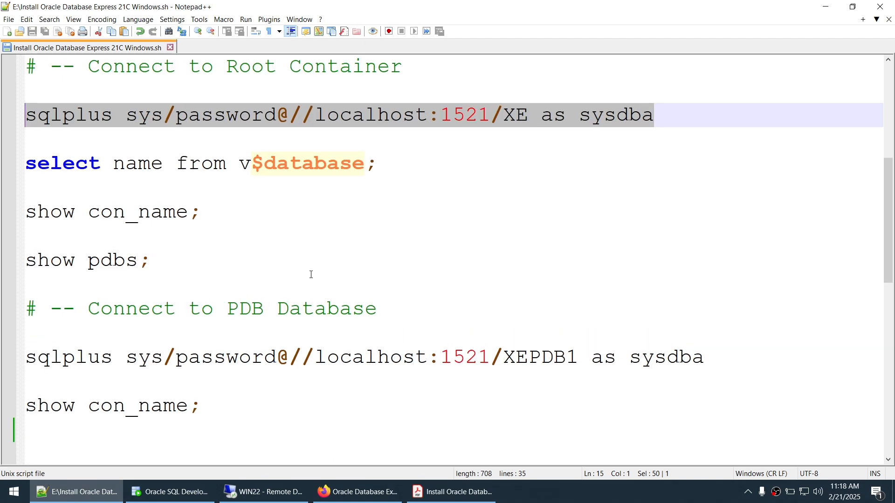
{"action": "scroll", "coordinate": [312, 274], "scroll_direction": "up", "scroll_amount": 3}
{"action": "scroll", "coordinate": [310, 276], "scroll_direction": "down", "scroll_amount": 2}
{"action": "left_click_drag", "start_coordinate": [339, 102], "coordinate": [18, 95]}
{"action": "scroll", "coordinate": [174, 233], "scroll_direction": "up", "scroll_amount": 1}
{"action": "scroll", "coordinate": [175, 232], "scroll_direction": "up", "scroll_amount": 1}
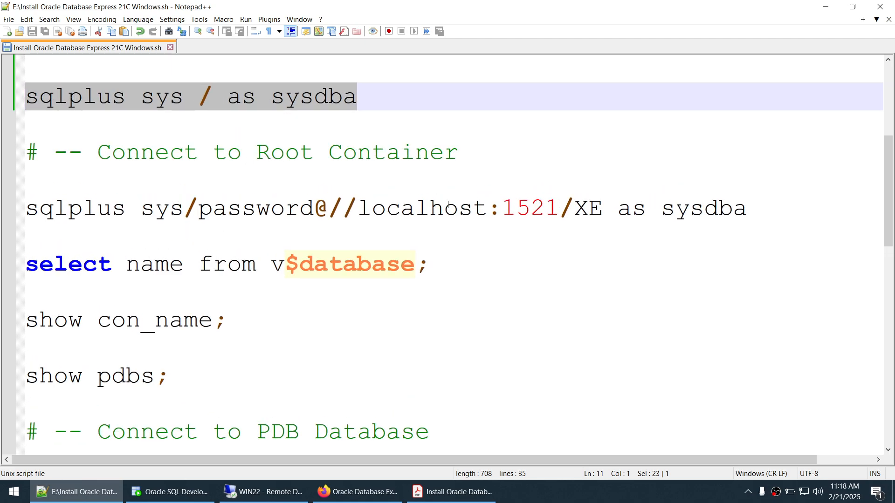
- Highlight the XE root connection line, the XEPDB1 connect line and show con_name;
{"action": "left_click_drag", "start_coordinate": [21, 215], "coordinate": [315, 213]}
{"action": "left_click", "coordinate": [373, 210]}
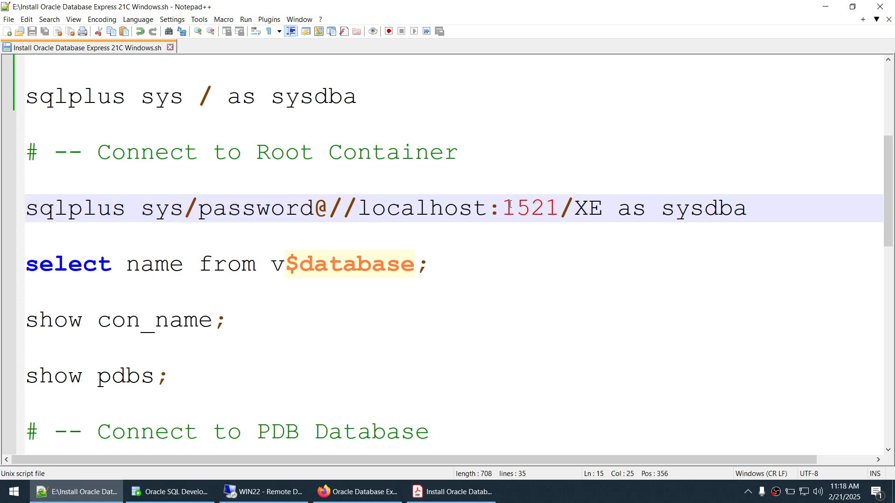
{"action": "left_click_drag", "start_coordinate": [748, 210], "coordinate": [24, 210]}
{"action": "left_click_drag", "start_coordinate": [473, 153], "coordinate": [255, 153]}
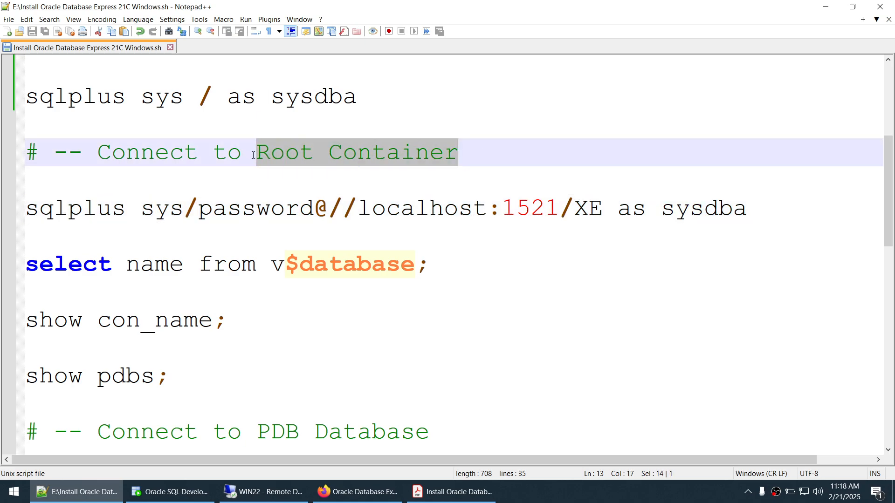
{"action": "scroll", "coordinate": [320, 204], "scroll_direction": "down", "scroll_amount": 2}
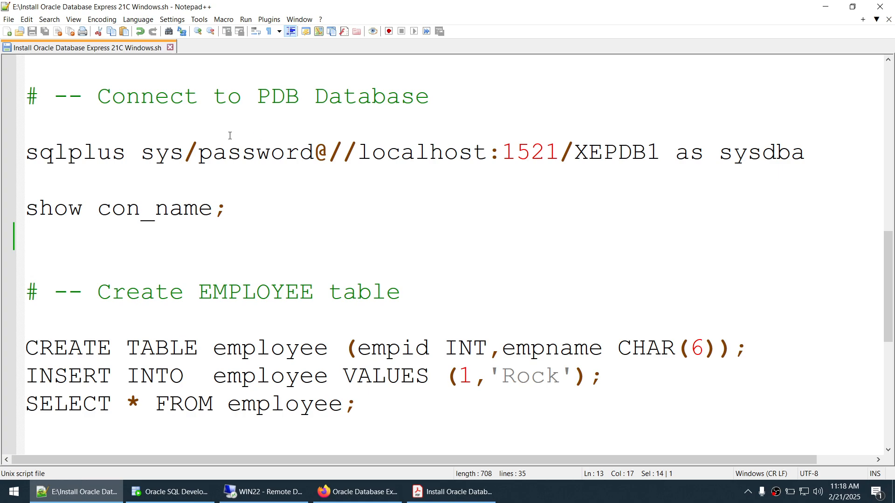
{"action": "scroll", "coordinate": [74, 157], "scroll_direction": "up", "scroll_amount": 3}
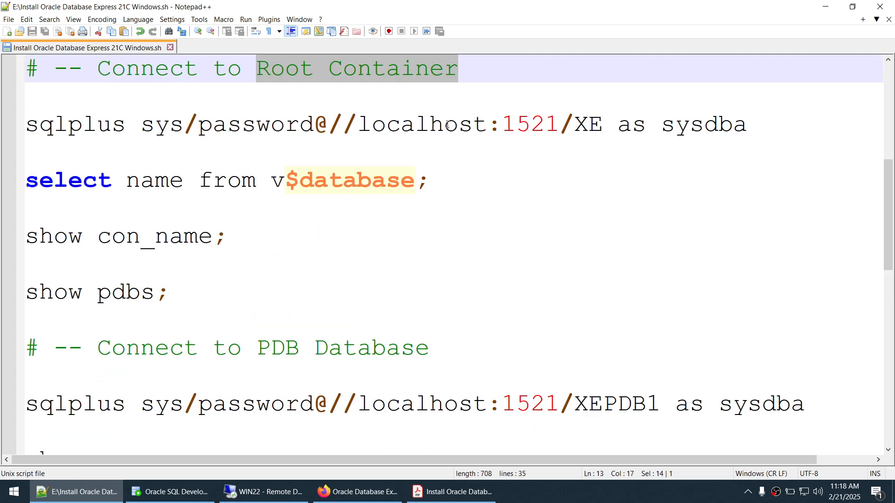
{"action": "left_click_drag", "start_coordinate": [575, 125], "coordinate": [602, 125]}
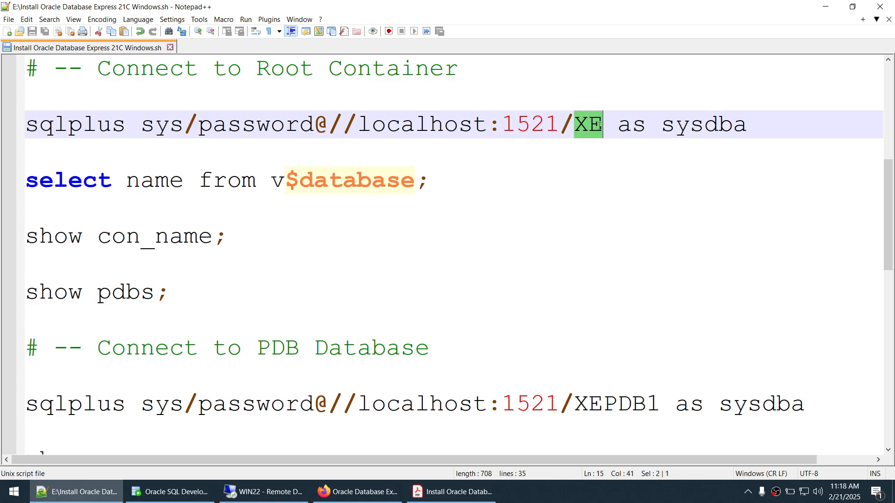
{"action": "left_click_drag", "start_coordinate": [575, 404], "coordinate": [664, 404]}
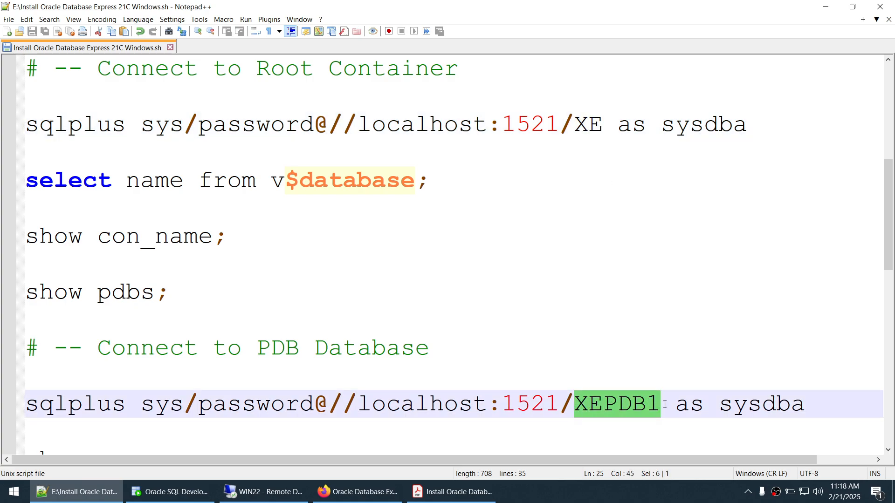
{"action": "scroll", "coordinate": [526, 326], "scroll_direction": "down", "scroll_amount": 3}
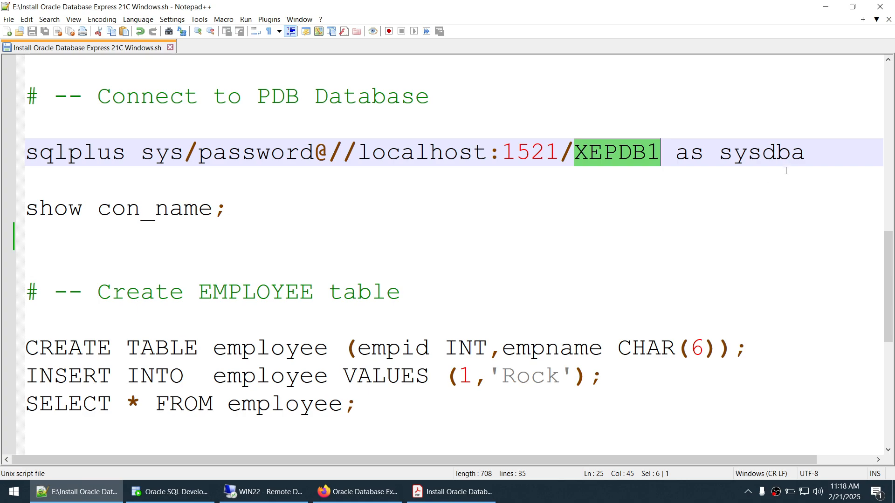
{"action": "left_click_drag", "start_coordinate": [806, 153], "coordinate": [26, 153]}
{"action": "left_click", "coordinate": [249, 214]}
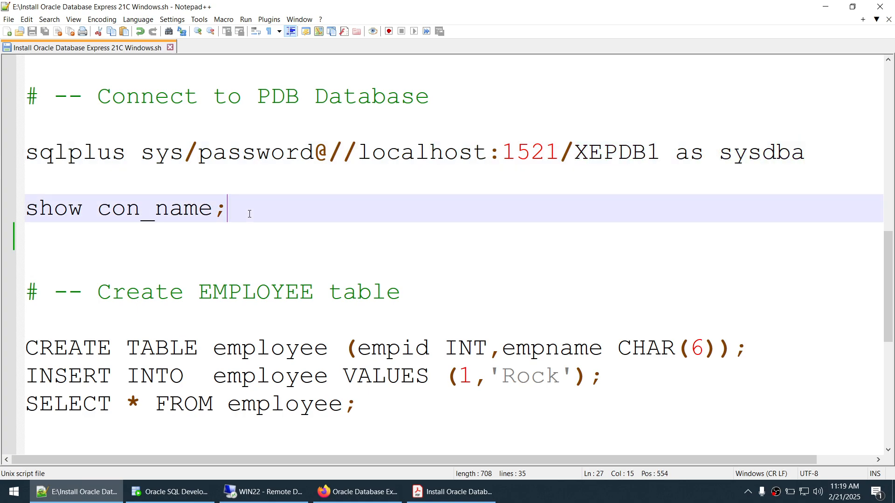
{"action": "left_click_drag", "start_coordinate": [249, 214], "coordinate": [26, 214]}
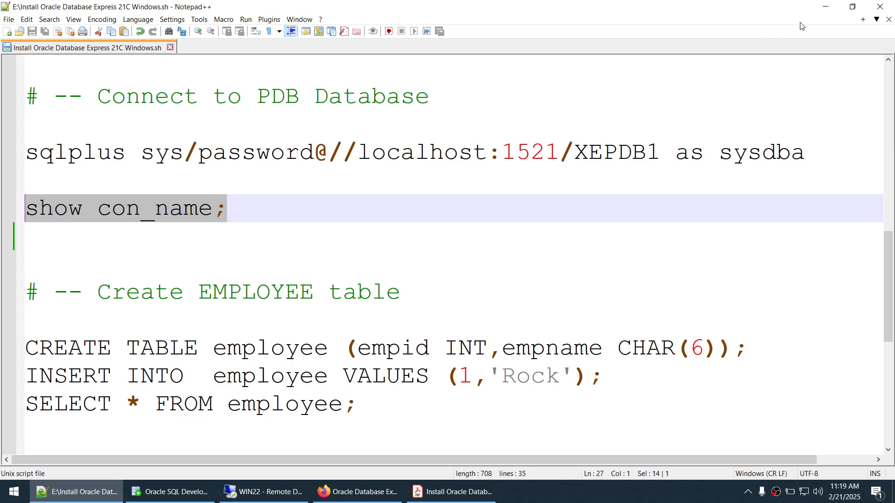
- Minimize the SQL*Plus console and bring the remote SQL Developer to the front
{"action": "left_click", "coordinate": [264, 493]}
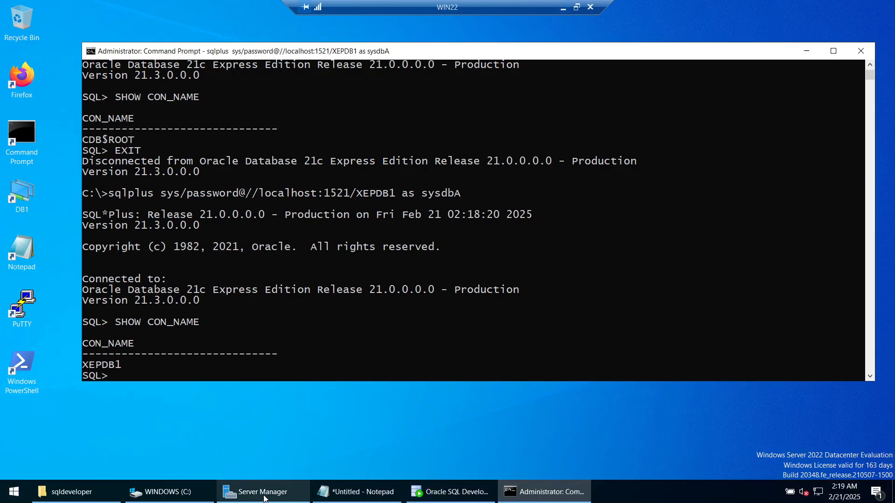
{"action": "left_click", "coordinate": [806, 51]}
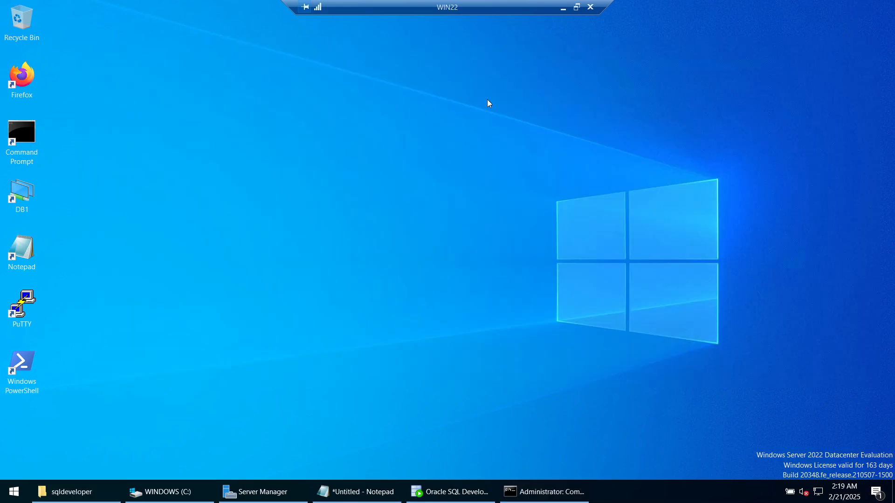
{"action": "left_click", "coordinate": [450, 492]}
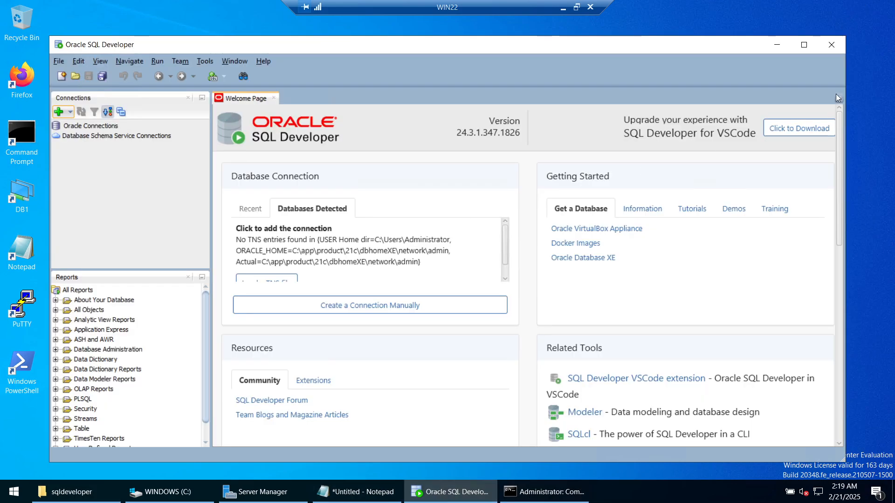
{"action": "left_click", "coordinate": [804, 45]}
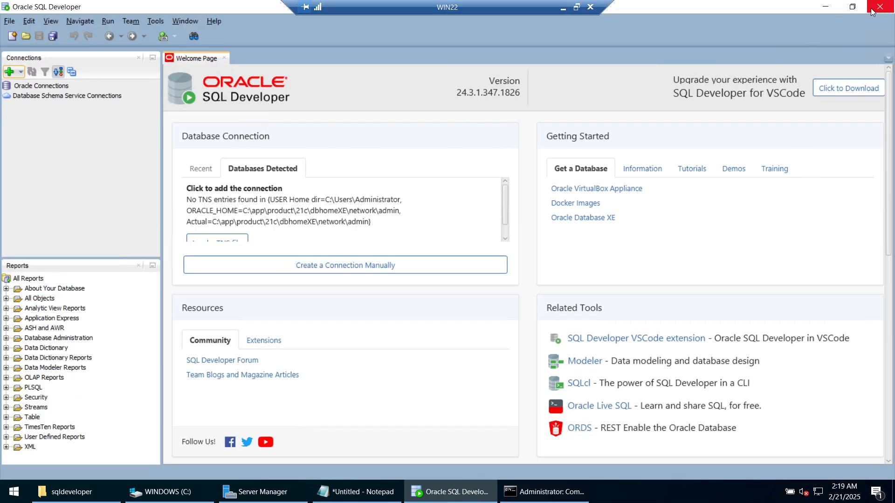
{"action": "left_click", "coordinate": [852, 7]}
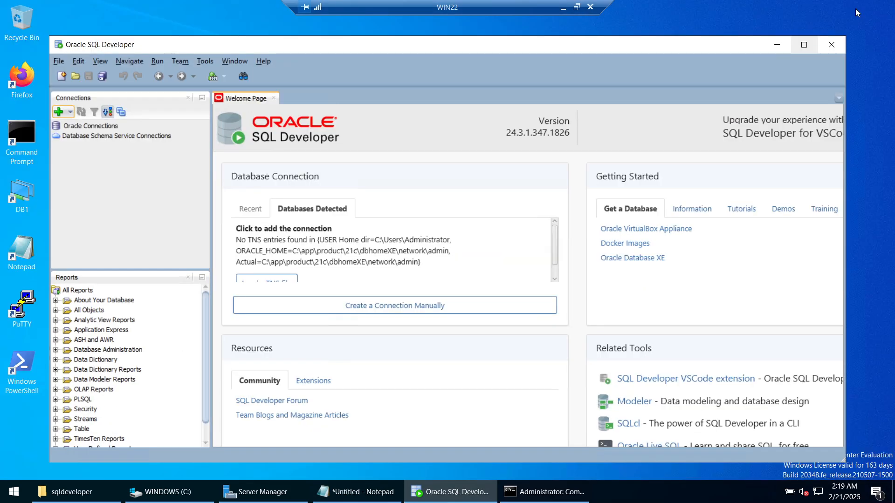
- Start a new connection named XE for user sys with role SYSDBA and a saved password
{"action": "left_click", "coordinate": [60, 112]}
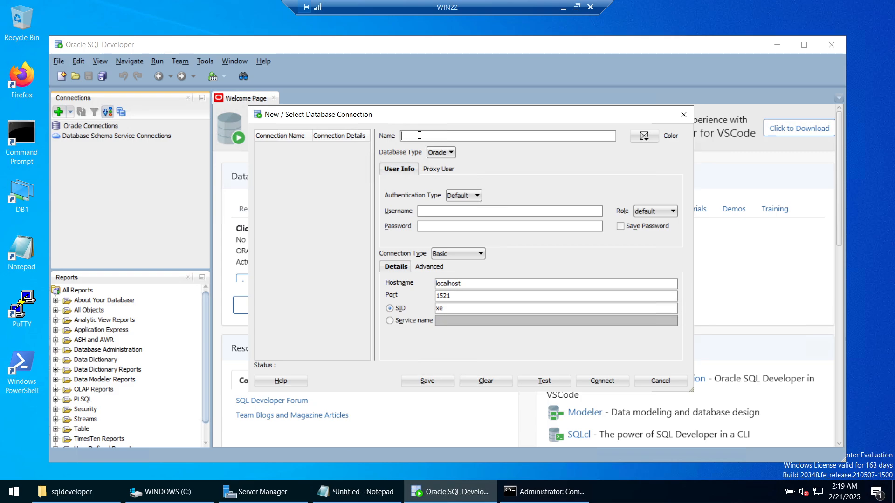
{"action": "type", "text": "x"}
{"action": "key", "text": "BackSpace"}
{"action": "type", "text": "XE"}
{"action": "left_click", "coordinate": [431, 213]}
{"action": "type", "text": "sys"}
{"action": "key", "text": "Tab"}
{"action": "left_click", "coordinate": [650, 212]}
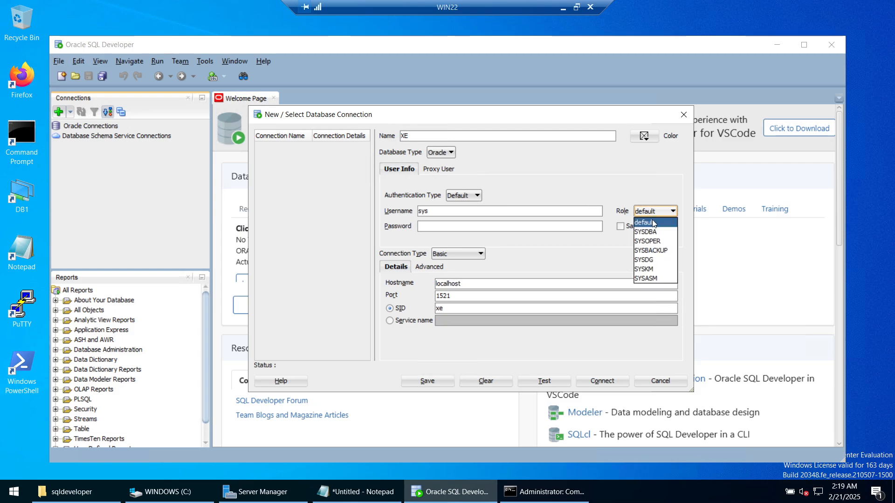
{"action": "left_click", "coordinate": [650, 234]}
{"action": "left_click", "coordinate": [632, 229]}
{"action": "left_click", "coordinate": [499, 228]}
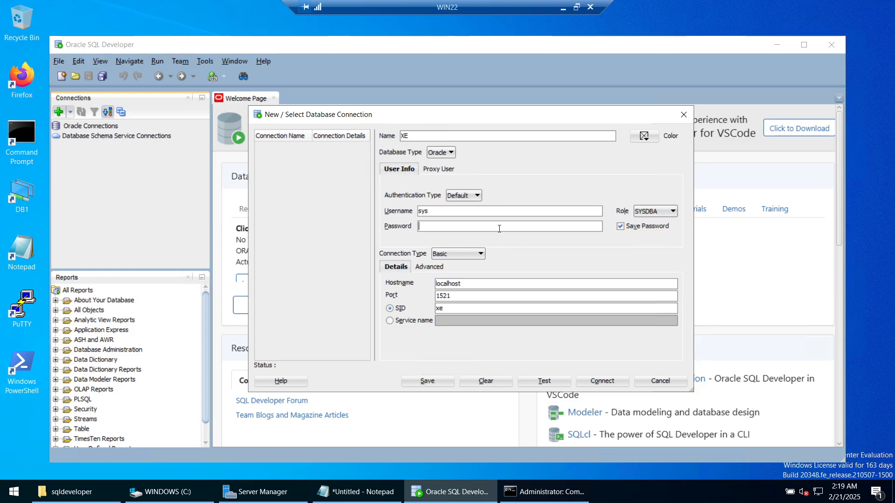
{"action": "type", "text": "oracle"}
{"action": "key", "text": "BackSpace"}
{"action": "key", "text": "BackSpace"}
{"action": "key", "text": "BackSpace"}
{"action": "key", "text": "BackSpace"}
{"action": "key", "text": "BackSpace"}
{"action": "key", "text": "BackSpace"}
{"action": "type", "text": "••••••••"}
- Check host localhost, port 1521 and SID xe, then test and connect to XE
{"action": "double_click", "coordinate": [469, 284]}
{"action": "double_click", "coordinate": [451, 296]}
{"action": "left_click_drag", "start_coordinate": [454, 310], "coordinate": [431, 310]}
{"action": "left_click", "coordinate": [553, 384]}
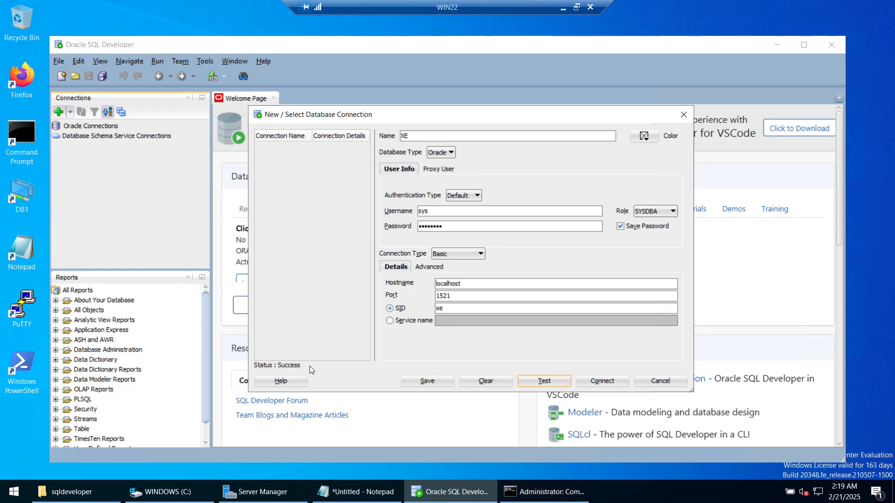
{"action": "left_click", "coordinate": [603, 382]}
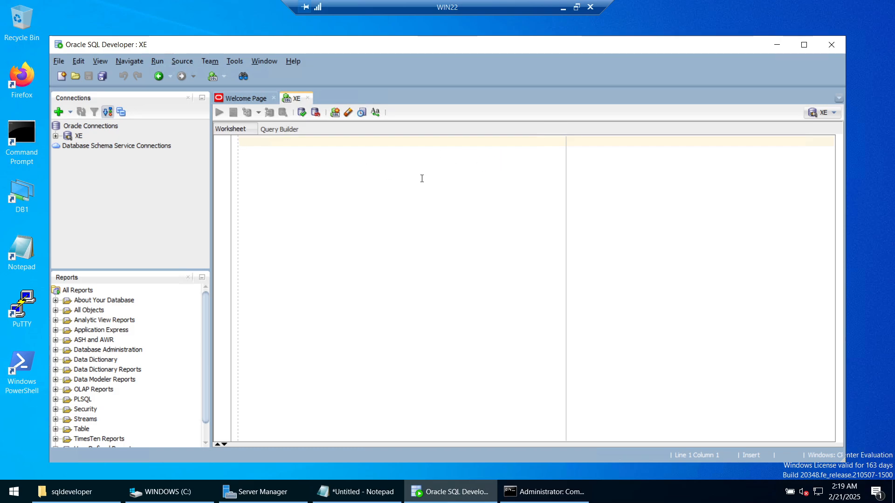
{"action": "type", "text": "sle"}
{"action": "key", "text": "BackSpace"}
{"action": "key", "text": "BackSpace"}
{"action": "key", "text": "BackSpace"}
- Start another connection from the XE connection's settings, adding PDE to its name
{"action": "left_click", "coordinate": [80, 136]}
{"action": "left_click", "coordinate": [58, 111]}
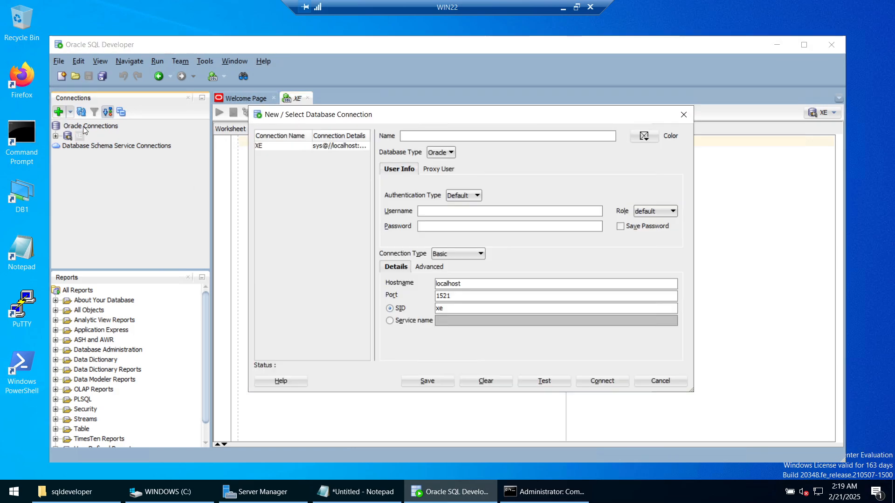
{"action": "left_click", "coordinate": [271, 147]}
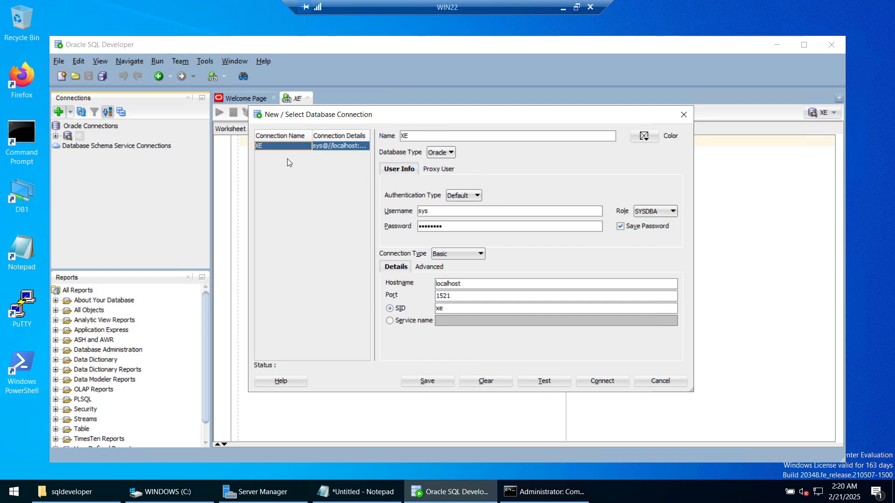
{"action": "left_click", "coordinate": [418, 136]}
{"action": "type", "text": "PDE"}
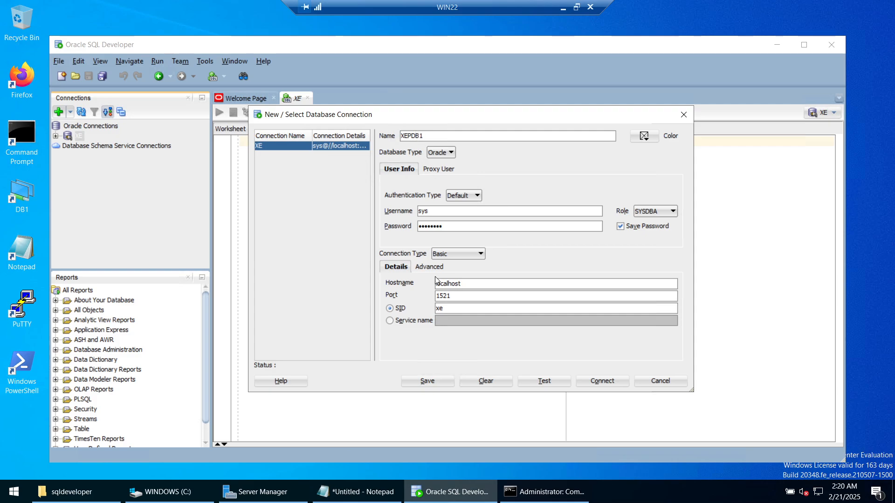
- Connect by service name XEPDB1, test and open it, then minimize SQL Developer
{"action": "left_click", "coordinate": [402, 321]}
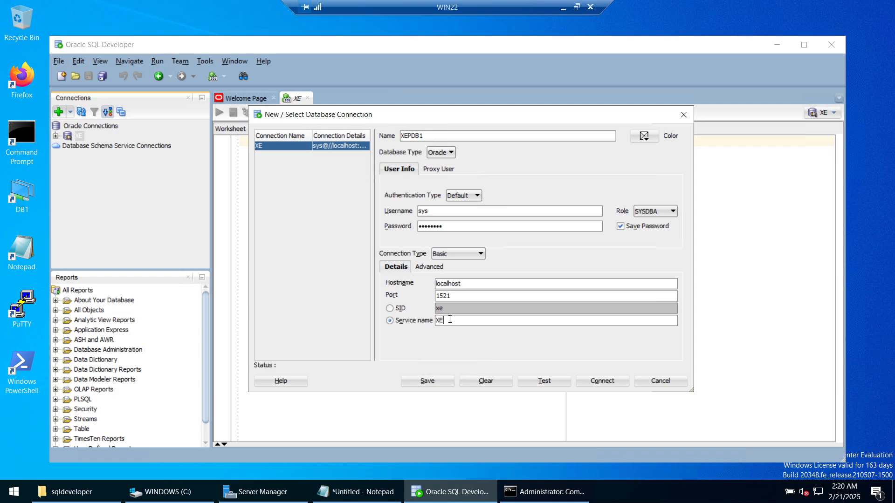
{"action": "type", "text": "XEPDB1"}
{"action": "left_click", "coordinate": [552, 378]}
{"action": "left_click", "coordinate": [602, 381]}
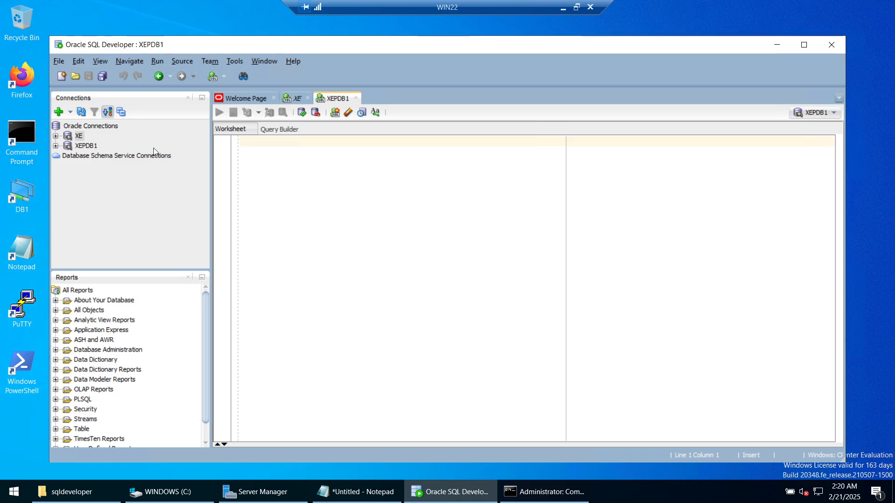
{"action": "left_click", "coordinate": [777, 45]}
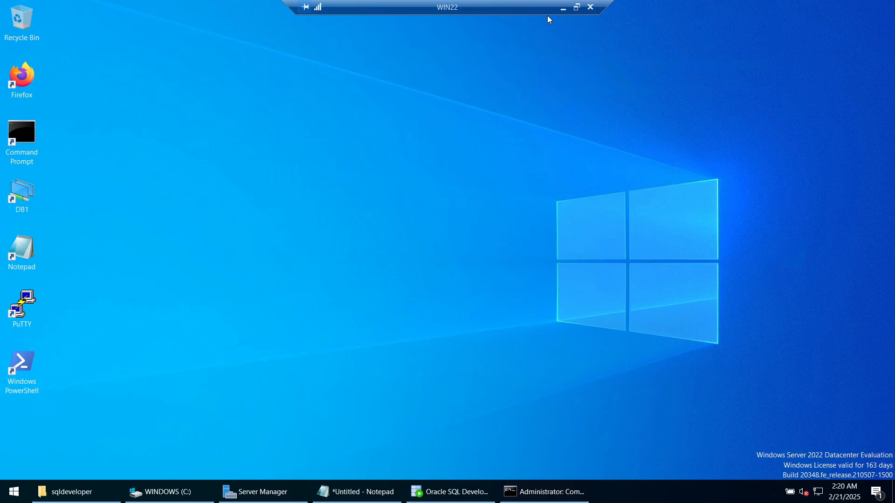
- In local SQL Developer, copy db1_ora19d's settings into a new connection named XEPDB1
{"action": "left_click", "coordinate": [563, 8]}
{"action": "left_click", "coordinate": [819, 7]}
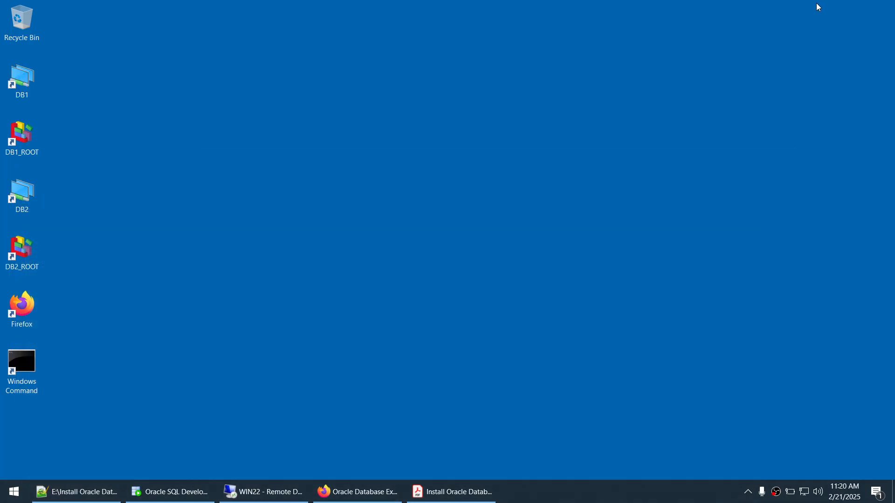
{"action": "left_click", "coordinate": [177, 492]}
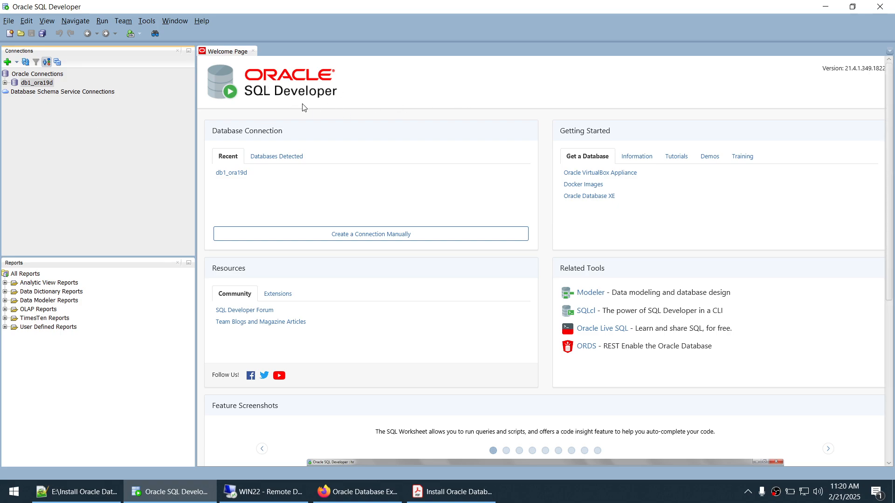
{"action": "left_click", "coordinate": [8, 62]}
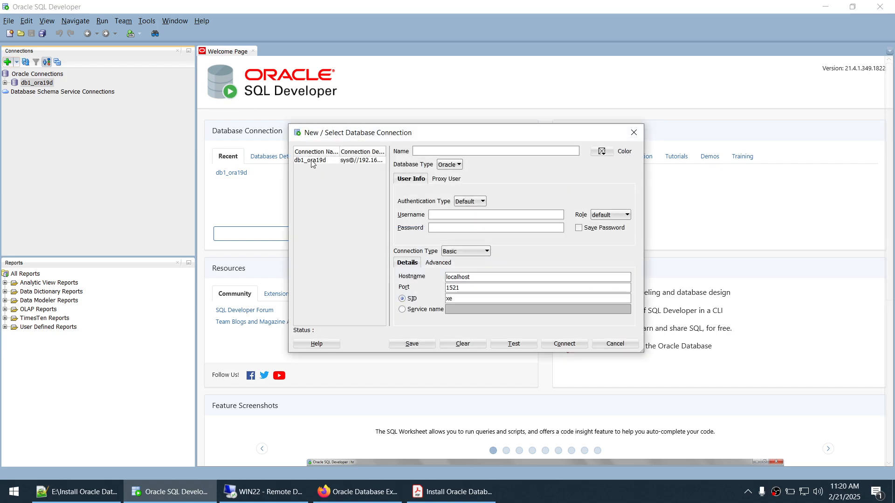
{"action": "left_click", "coordinate": [324, 161]}
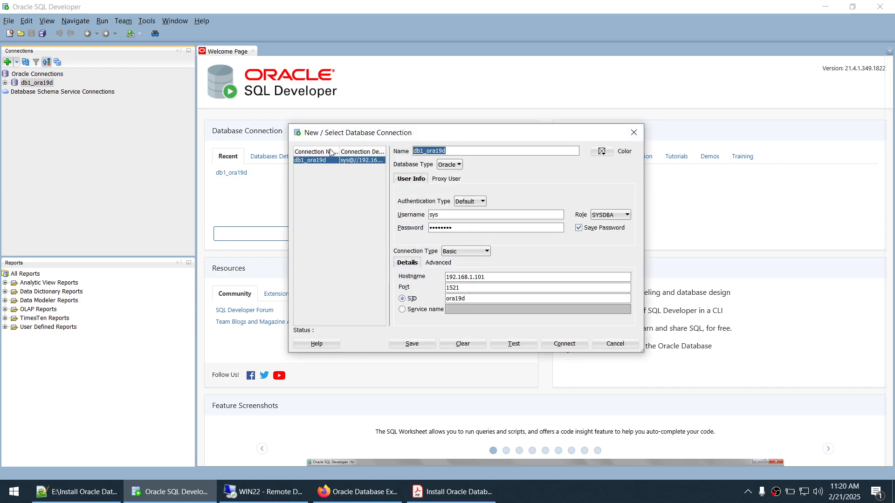
{"action": "type", "text": "xEPDB1"}
{"action": "double_click", "coordinate": [443, 228]}
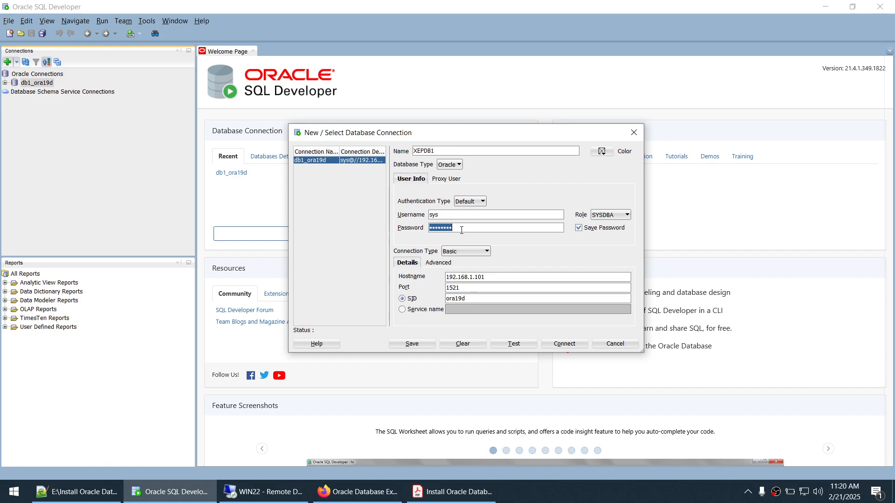
{"action": "left_click_drag", "start_coordinate": [494, 278], "coordinate": [416, 277]}
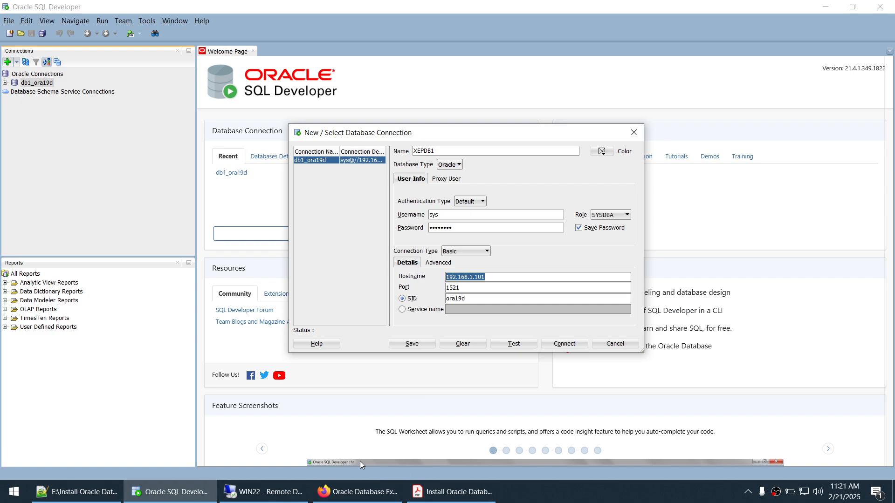
{"action": "left_click", "coordinate": [263, 492]}
- Open a second Command Prompt on the server and run HOSTNAME, which reports WIN22
{"action": "left_click", "coordinate": [543, 492]}
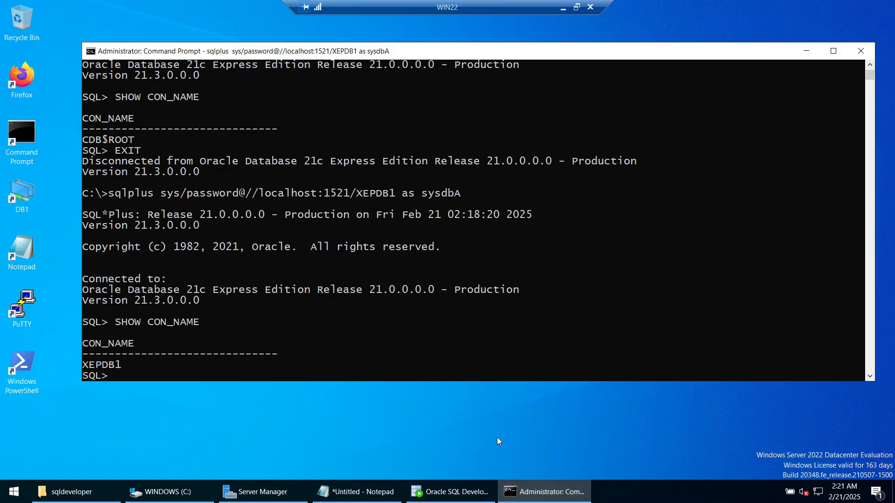
{"action": "scroll", "coordinate": [431, 269], "scroll_direction": "down", "scroll_amount": 1}
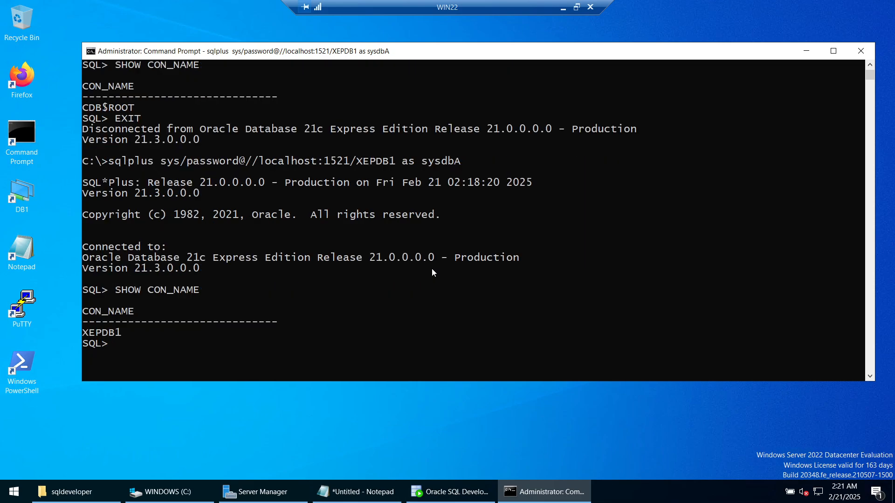
{"action": "type", "text": "XI"}
{"action": "left_click", "coordinate": [807, 50]}
{"action": "double_click", "coordinate": [35, 136]}
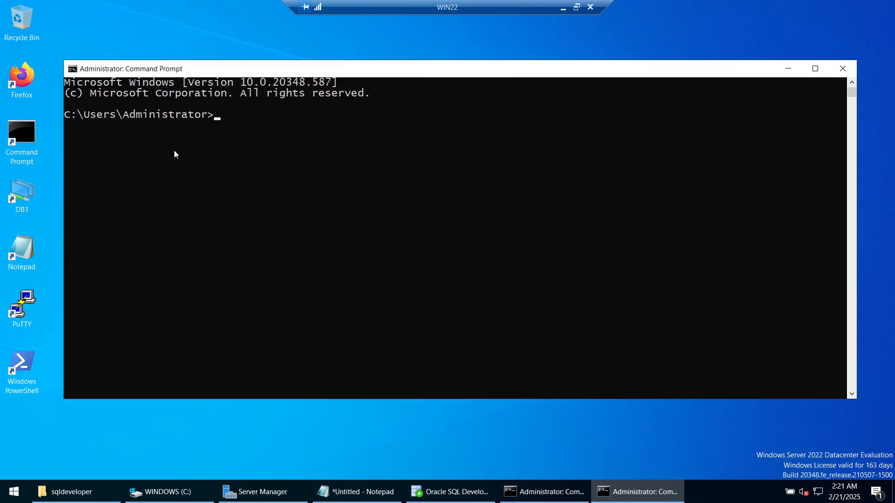
{"action": "type", "text": "HOSTNAME"}
{"action": "key", "text": "Return"}
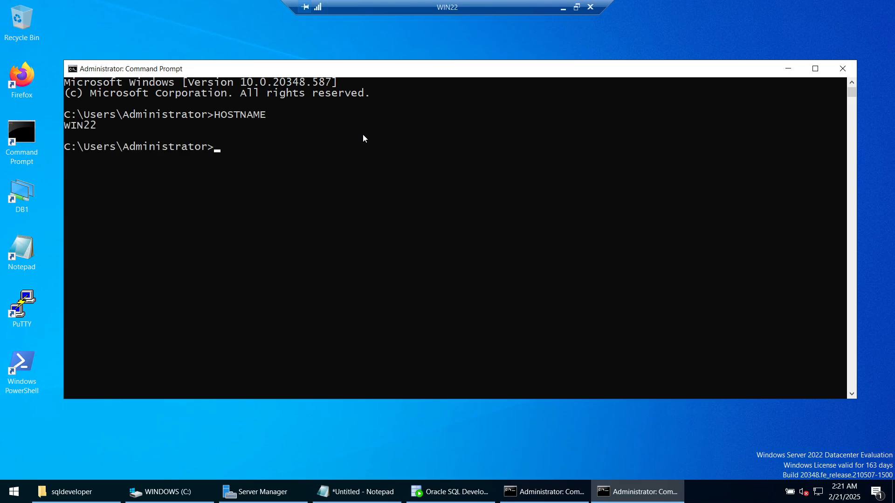
- Point the XEPDB1 connection at host WIN22 with service name XEPDB1, then test and connect
{"action": "left_click", "coordinate": [563, 8]}
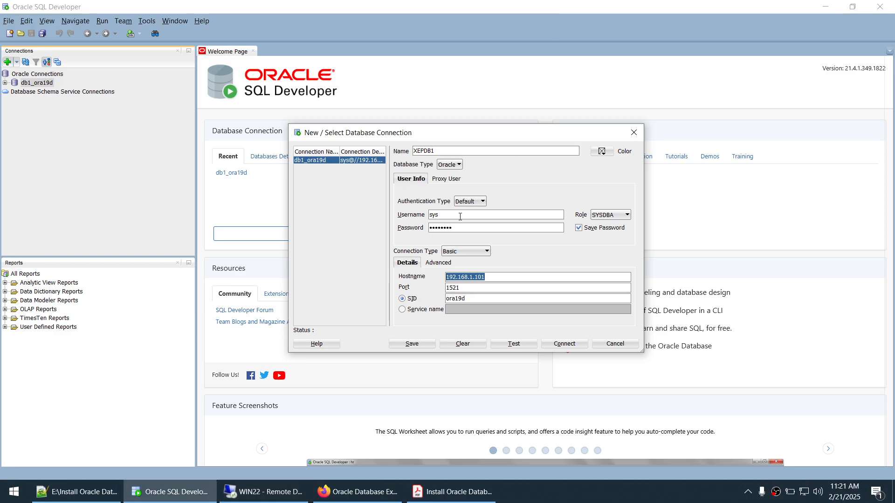
{"action": "type", "text": "WIN22"}
{"action": "key", "text": "Tab"}
{"action": "left_click", "coordinate": [409, 310]}
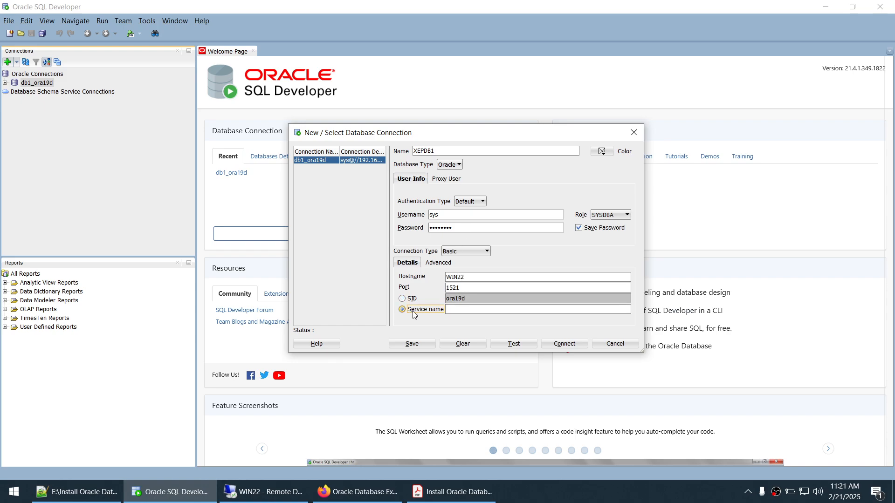
{"action": "left_click", "coordinate": [454, 310]}
{"action": "type", "text": "XEPDB1"}
{"action": "left_click", "coordinate": [499, 345]}
{"action": "left_click", "coordinate": [556, 344]}
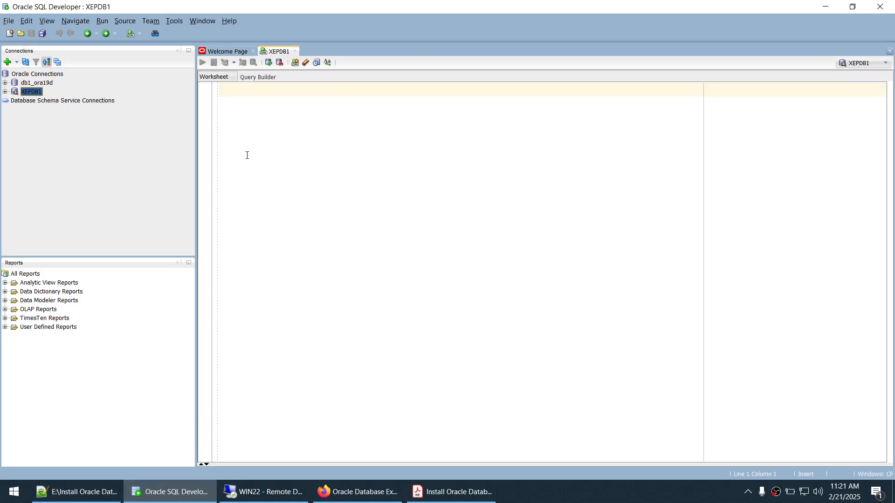
- Run SHOW CON_NAME in the XEPDB1 worksheet and append its result as the comment -- XEPDB1
{"action": "left_click", "coordinate": [317, 140]}
{"action": "type", "text": "SHOW CO"}
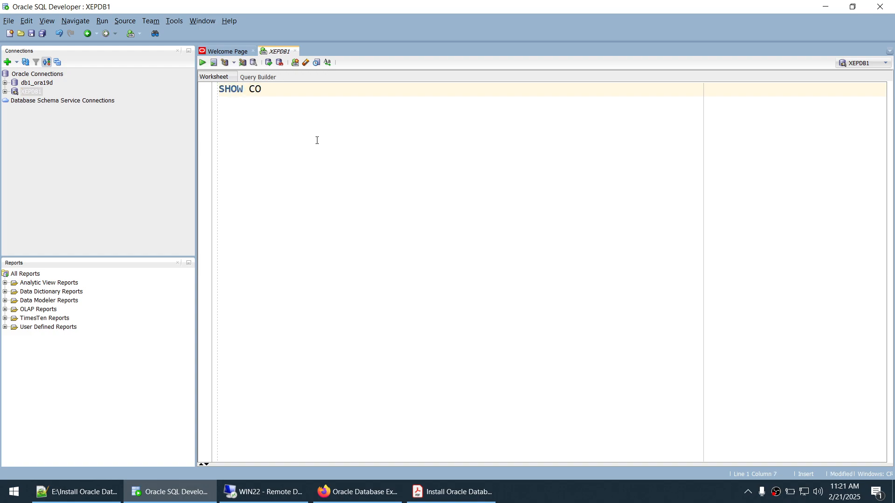
{"action": "type", "text": "N_NAME"}
{"action": "key", "text": "ctrl+a"}
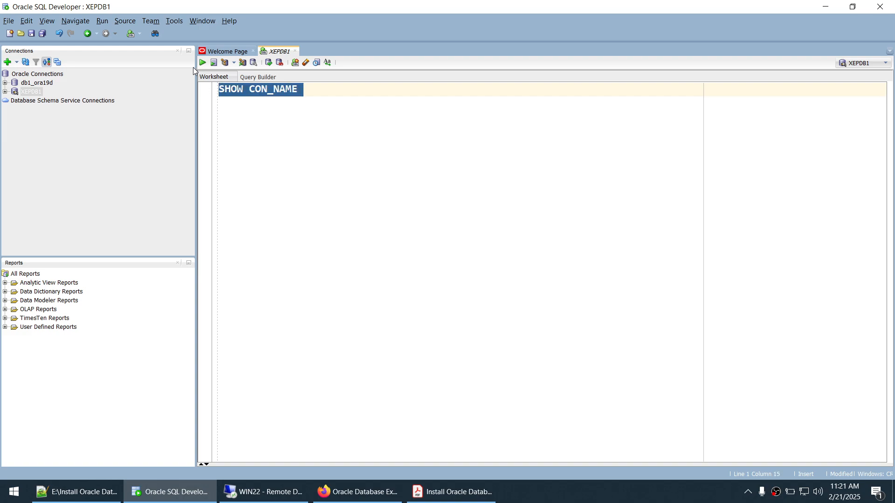
{"action": "key", "text": "F5"}
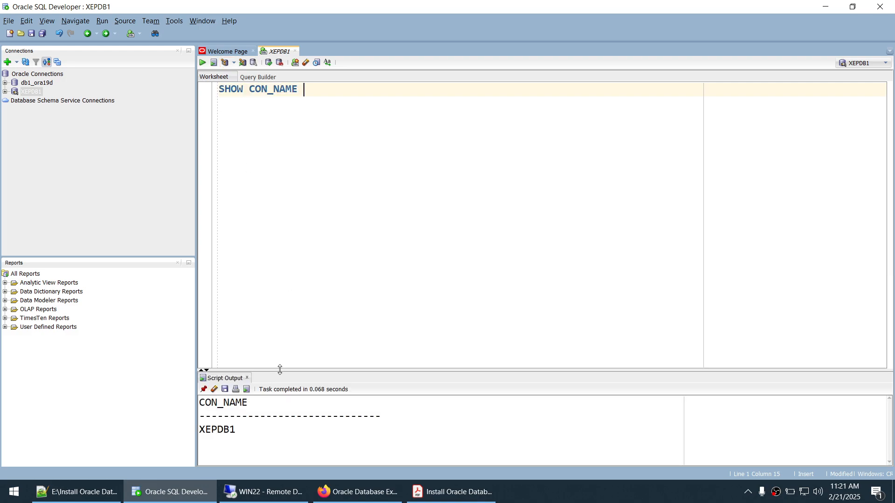
{"action": "left_click_drag", "start_coordinate": [280, 370], "coordinate": [296, 286]}
{"action": "left_click_drag", "start_coordinate": [242, 350], "coordinate": [196, 347]}
{"action": "key", "text": "ctrl+c"}
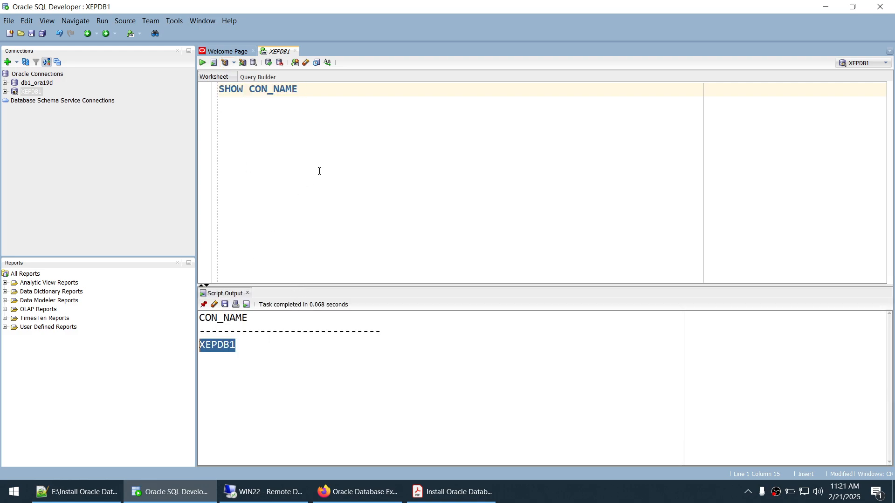
{"action": "type", "text": "--"}
{"action": "key", "text": "ctrl+v"}
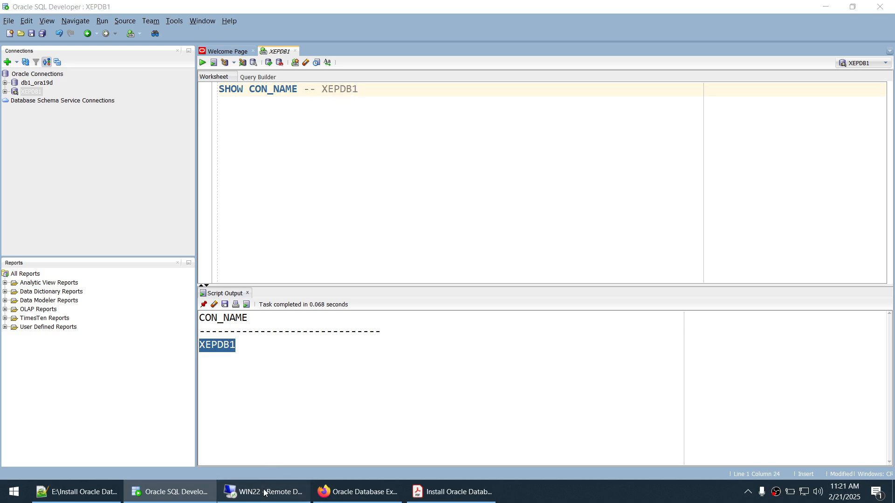
{"action": "left_click", "coordinate": [282, 489]}
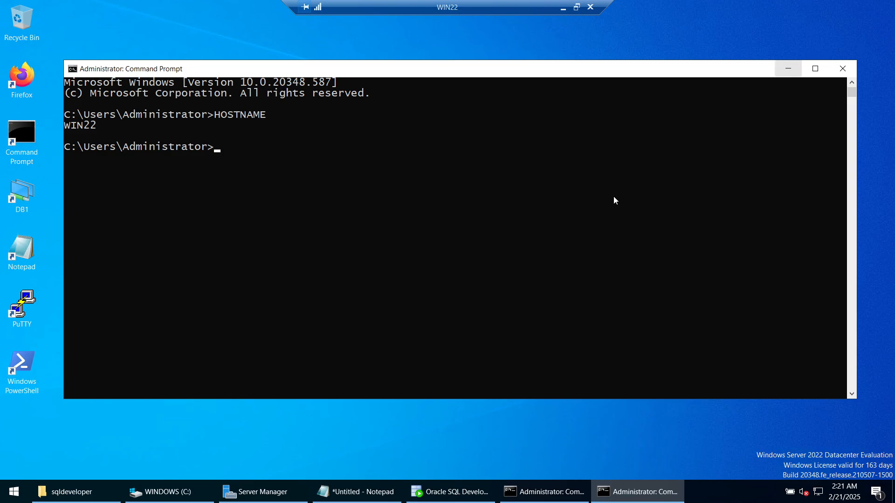
- In the remote SQL*Plus console, clear the screen with HOST CLS and show the container name
{"action": "left_click", "coordinate": [785, 70]}
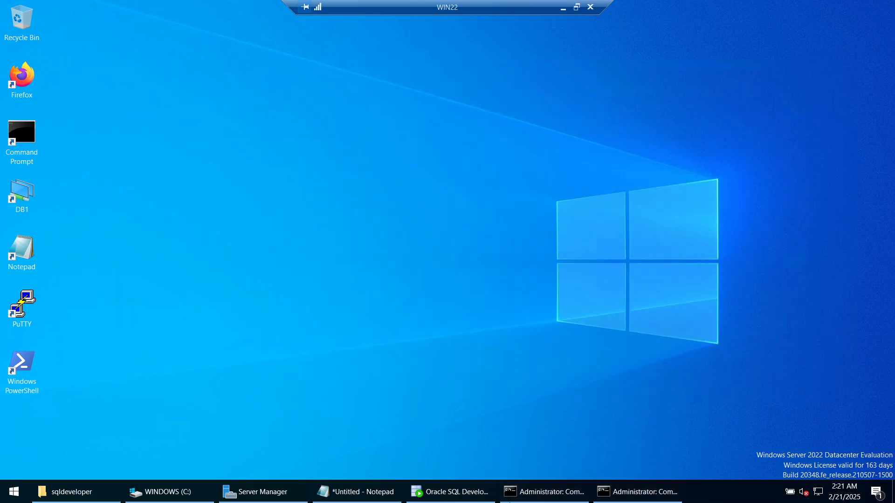
{"action": "left_click", "coordinate": [524, 491]}
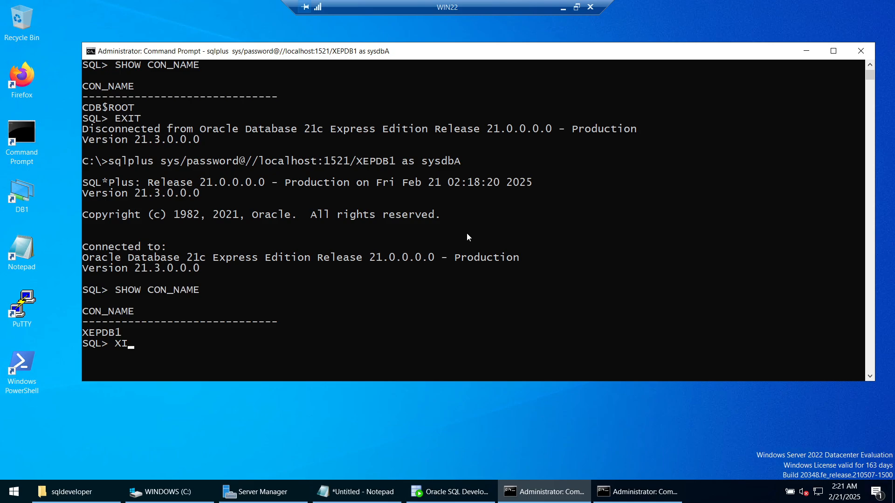
{"action": "key", "text": "BackSpace"}
{"action": "key", "text": "BackSpace"}
{"action": "type", "text": "HOST CLS"}
{"action": "key", "text": "Return"}
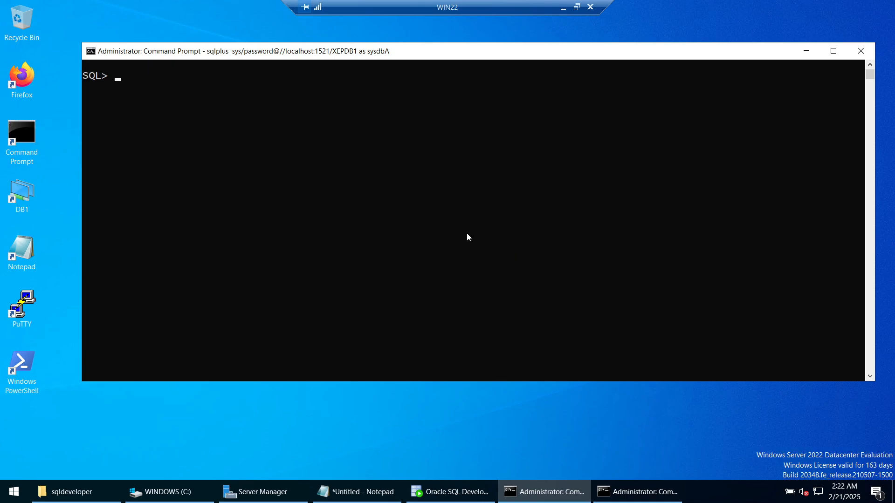
{"action": "type", "text": "SHOW CON_NAME"}
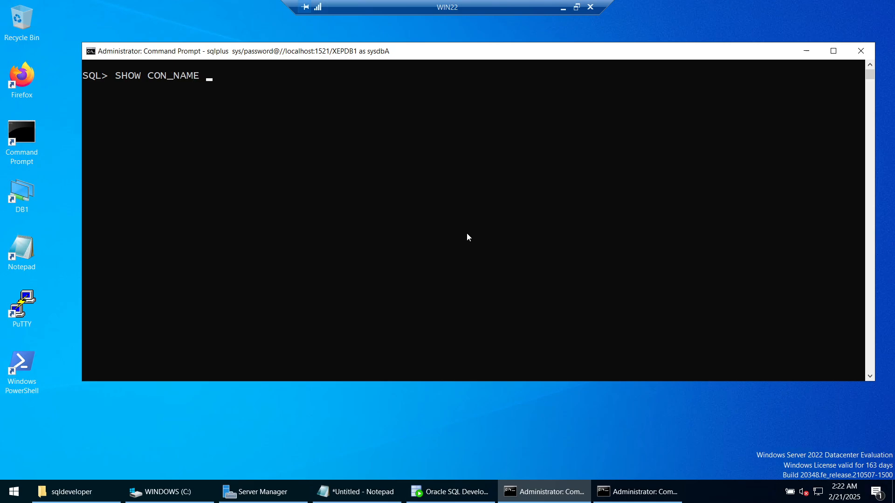
{"action": "key", "text": "Return"}
- Run SELECT * FROM EMPLOYEE, which fails with ORA-00942 since the table doesn't exist yet
{"action": "type", "text": "SELECT "}
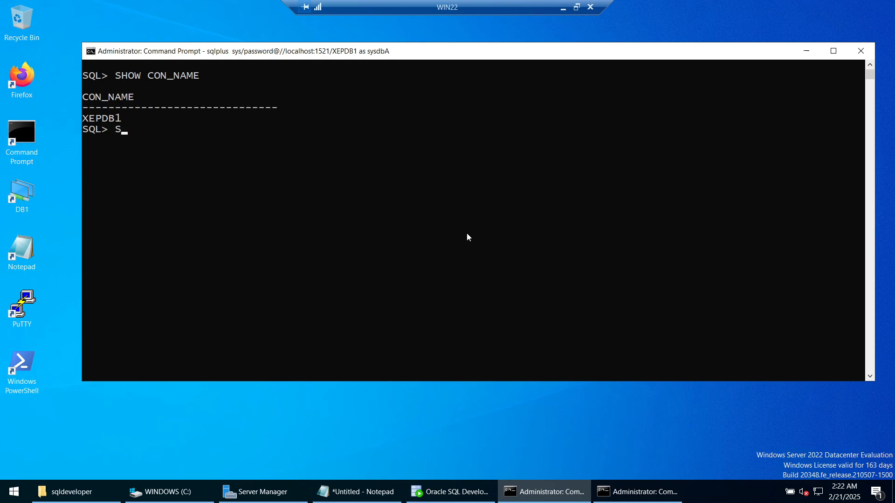
{"action": "type", "text": "* FROM EMPLOYEE ;"}
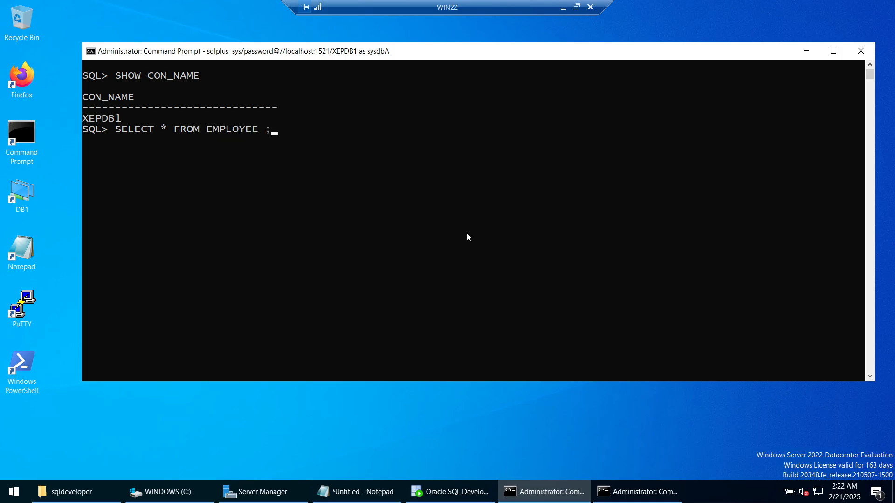
{"action": "key", "text": "Return"}
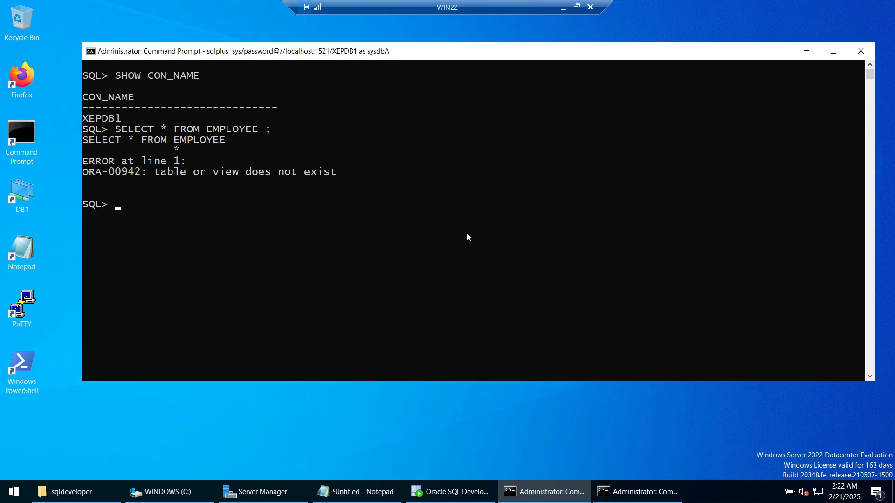
{"action": "left_click", "coordinate": [563, 8]}
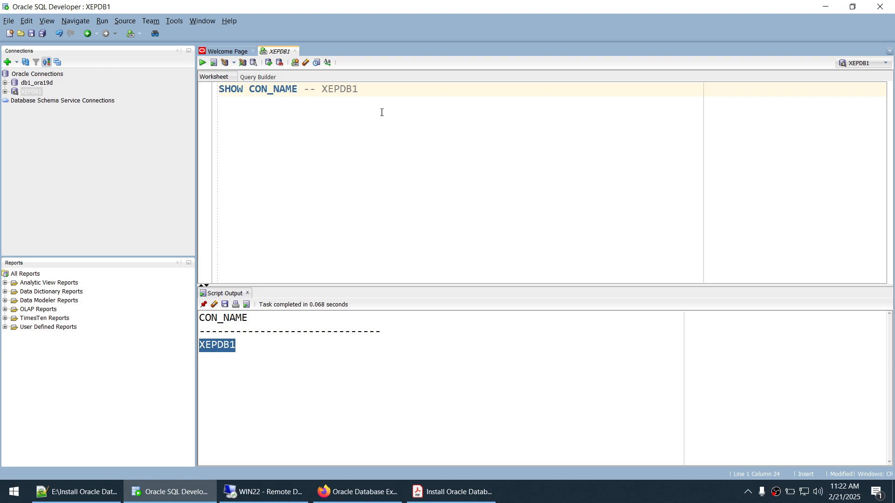
- Copy the CREATE, INSERT and SELECT statements from the notes into the worksheet on separate lines
{"action": "key", "text": "Return"}
{"action": "key", "text": "Return"}
{"action": "key", "text": "Return"}
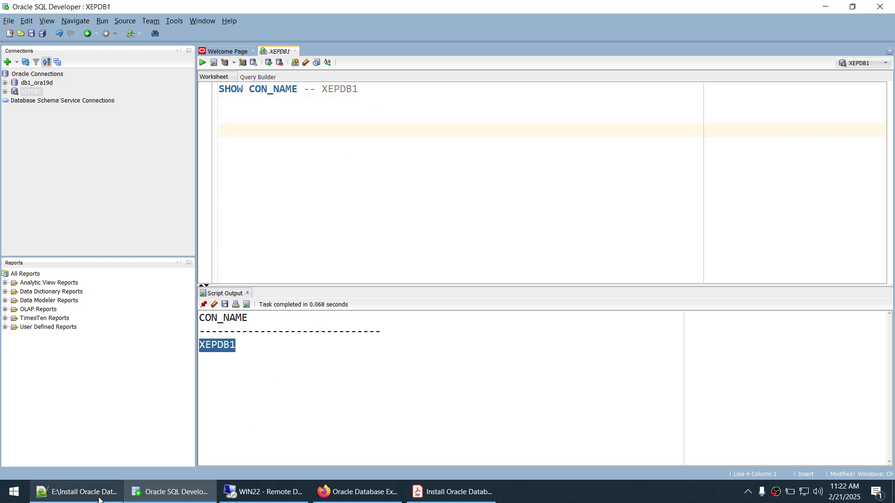
{"action": "left_click", "coordinate": [77, 492]}
{"action": "left_click_drag", "start_coordinate": [373, 431], "coordinate": [26, 348]}
{"action": "key", "text": "ctrl+c"}
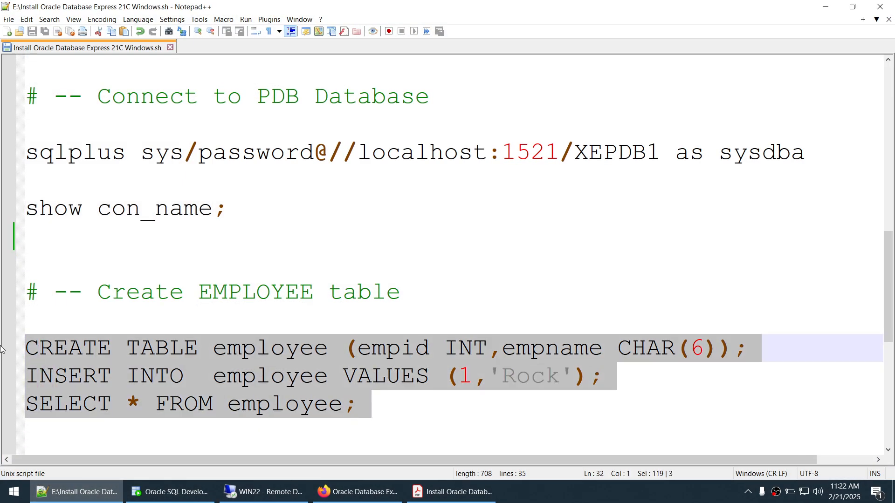
{"action": "left_click", "coordinate": [826, 7]}
{"action": "left_click", "coordinate": [440, 116]}
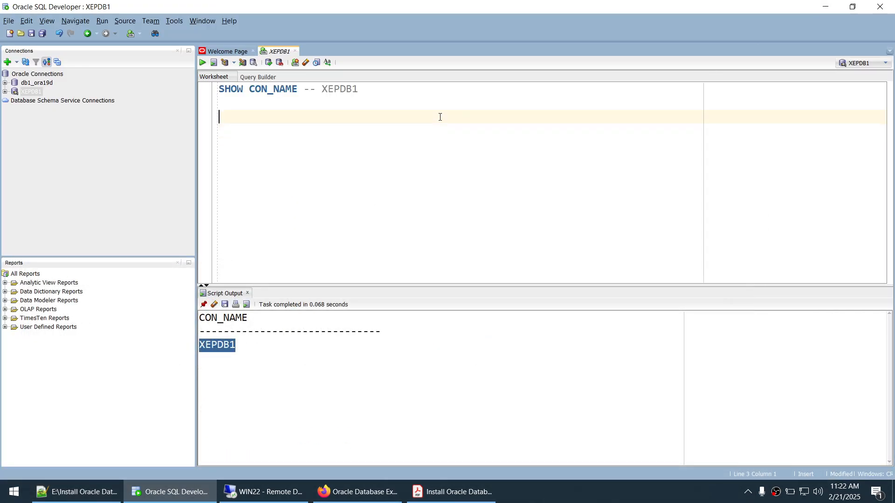
{"action": "key", "text": "ctrl+v"}
{"action": "key", "text": "Return"}
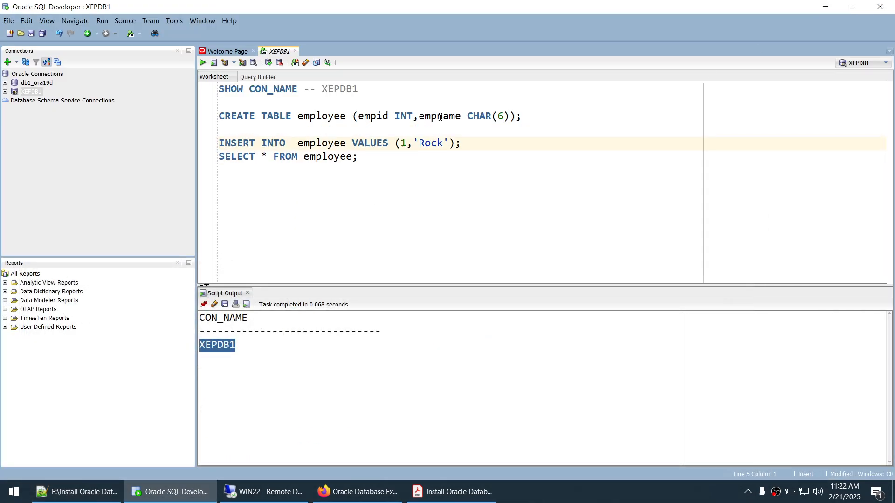
{"action": "key", "text": "Return"}
- Run the CREATE TABLE statement to create the employee table with an INT column and empname
{"action": "double_click", "coordinate": [338, 116]}
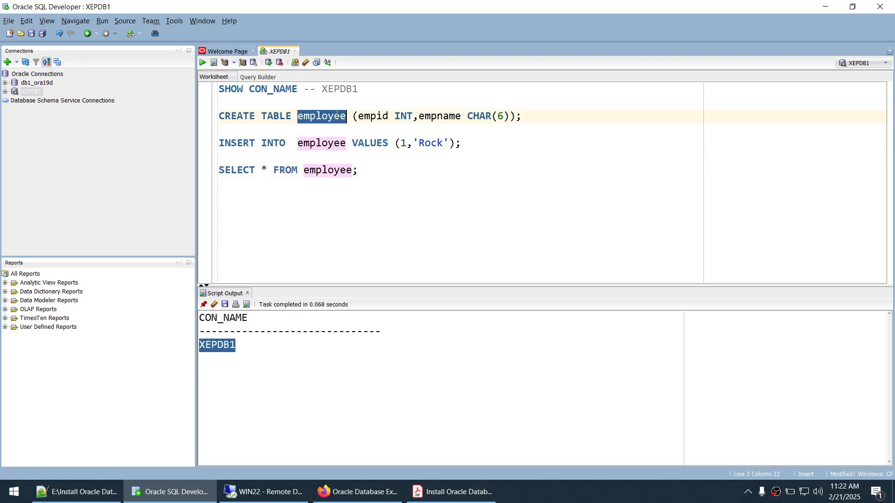
{"action": "double_click", "coordinate": [403, 118]}
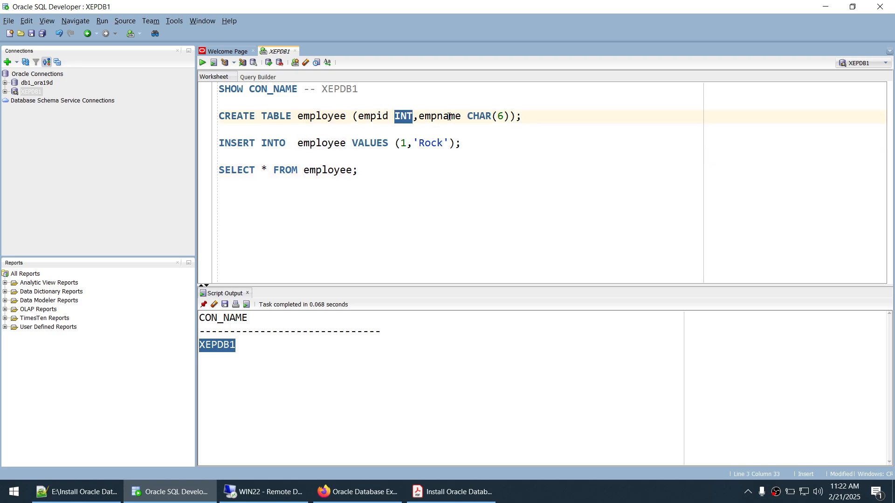
{"action": "double_click", "coordinate": [449, 117]}
{"action": "left_click_drag", "start_coordinate": [522, 116], "coordinate": [220, 117]}
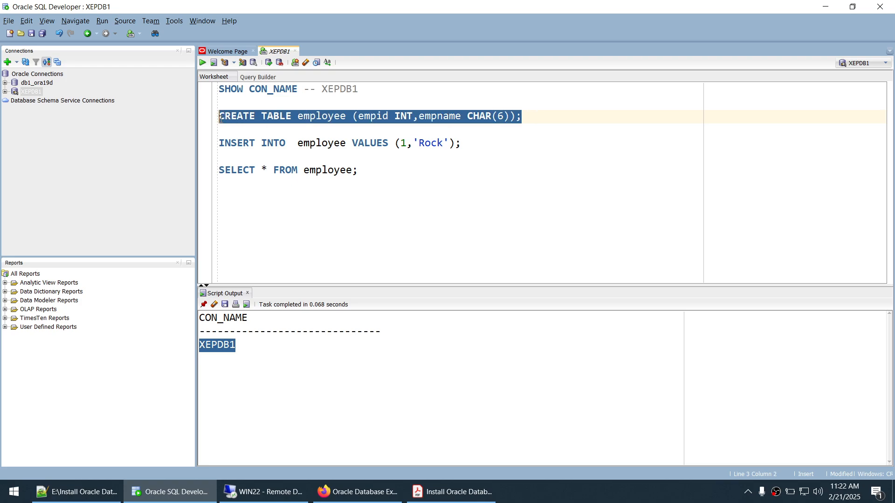
{"action": "left_click", "coordinate": [202, 63]}
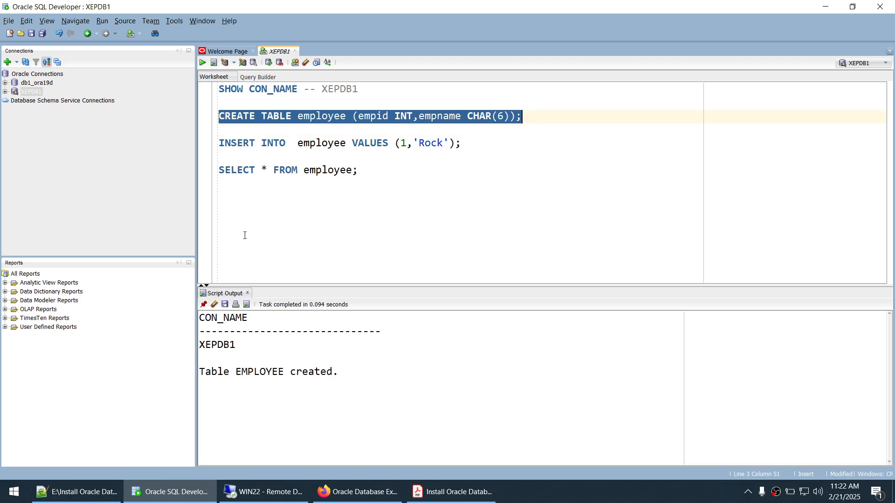
{"action": "left_click", "coordinate": [247, 293]}
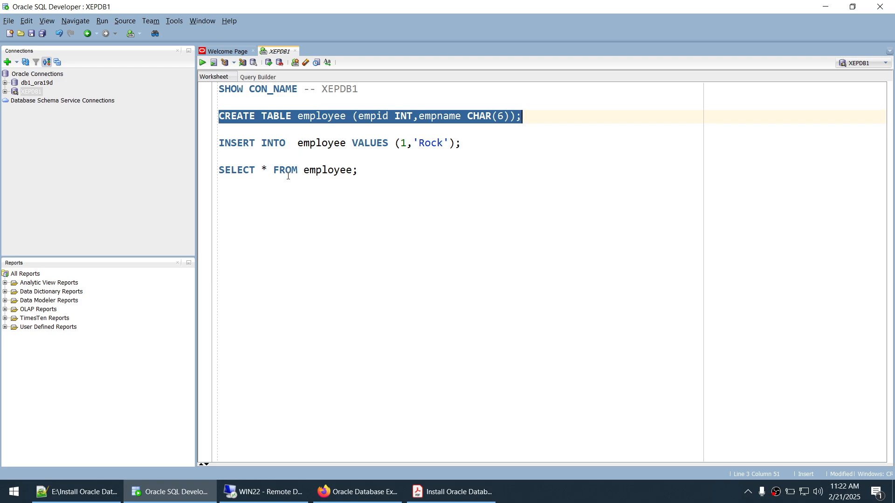
- Run the INSERT statement adding employee 1 named Rock
{"action": "left_click_drag", "start_coordinate": [483, 146], "coordinate": [209, 146]}
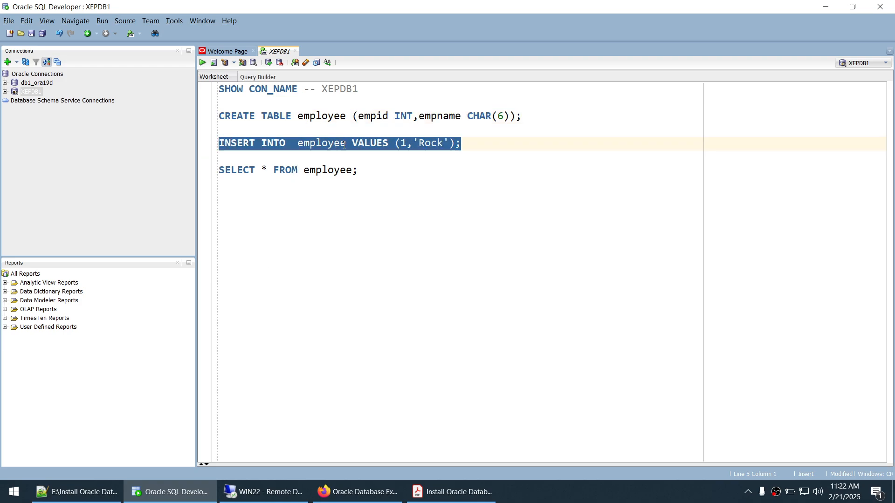
{"action": "double_click", "coordinate": [410, 144]}
{"action": "double_click", "coordinate": [426, 145]}
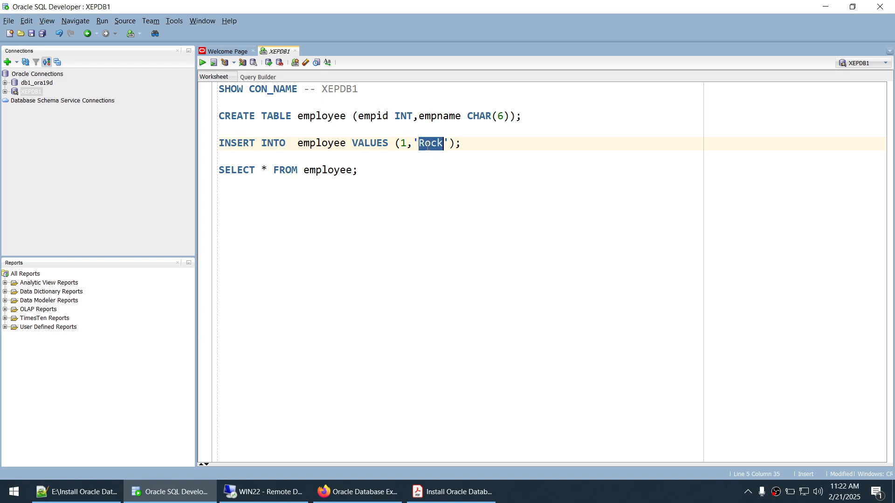
{"action": "left_click", "coordinate": [487, 143]}
{"action": "left_click_drag", "start_coordinate": [488, 143], "coordinate": [214, 145]}
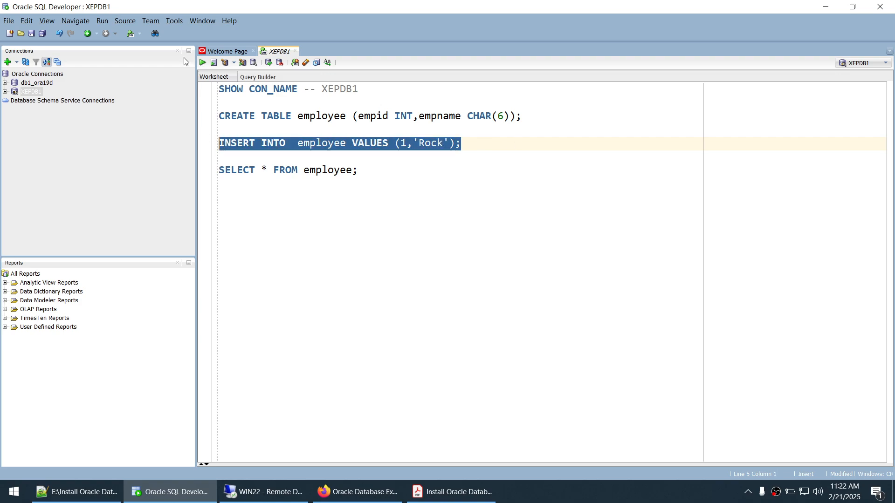
{"action": "left_click", "coordinate": [203, 63]}
- Run SELECT * FROM employee to show row 1 Rock, then copy the query
{"action": "left_click_drag", "start_coordinate": [361, 171], "coordinate": [207, 174]}
{"action": "left_click", "coordinate": [203, 63]}
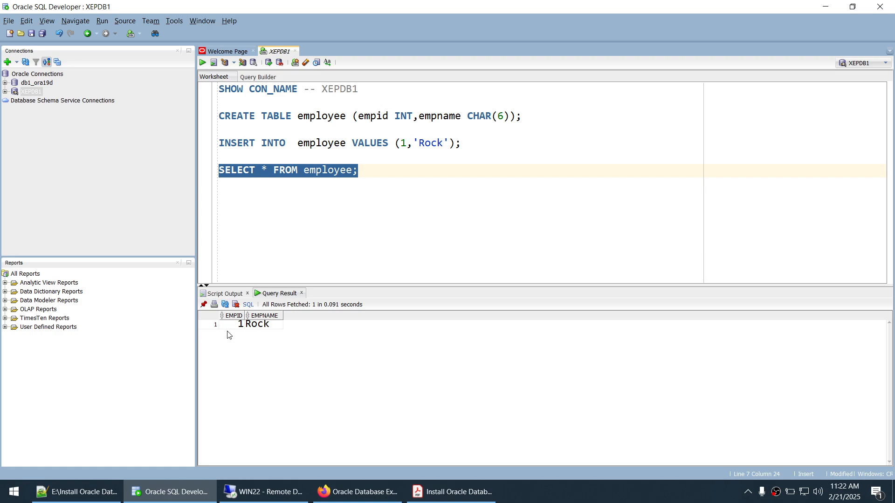
{"action": "right_click", "coordinate": [313, 204]}
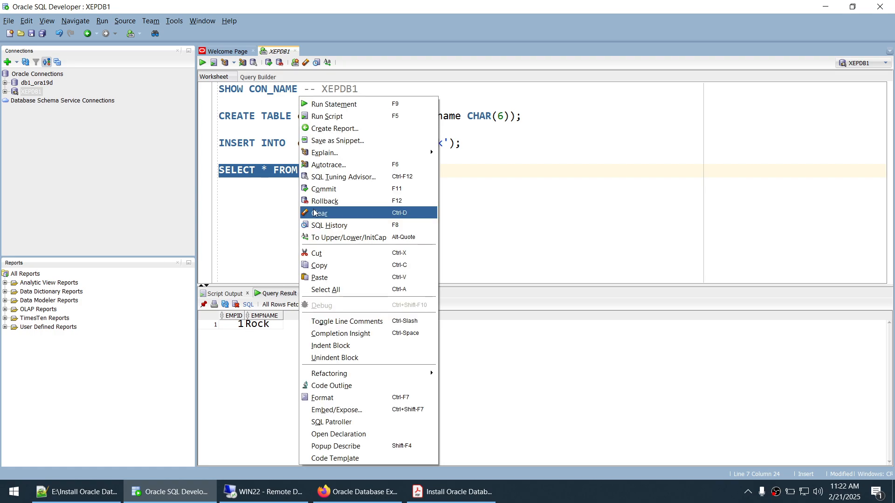
{"action": "left_click", "coordinate": [313, 264]}
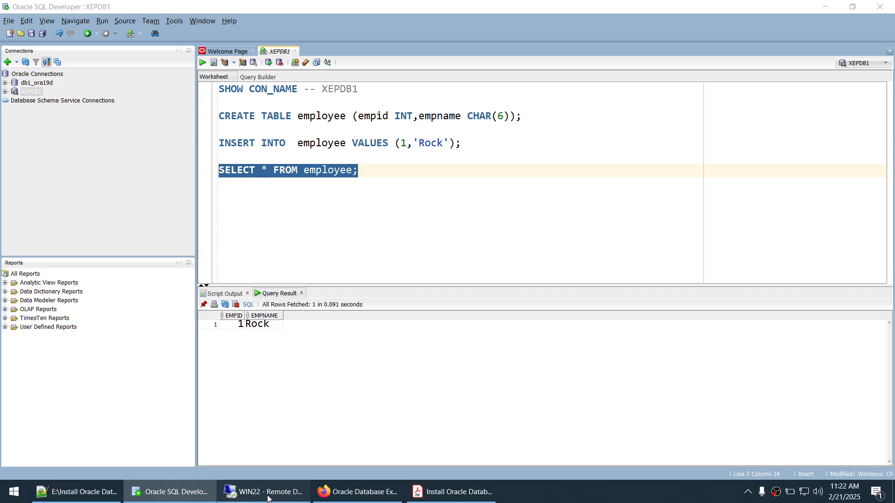
- Run SELECT * FROM EMPLOYEE ; in remote SQL*Plus, which returns no rows selected
{"action": "left_click", "coordinate": [264, 492]}
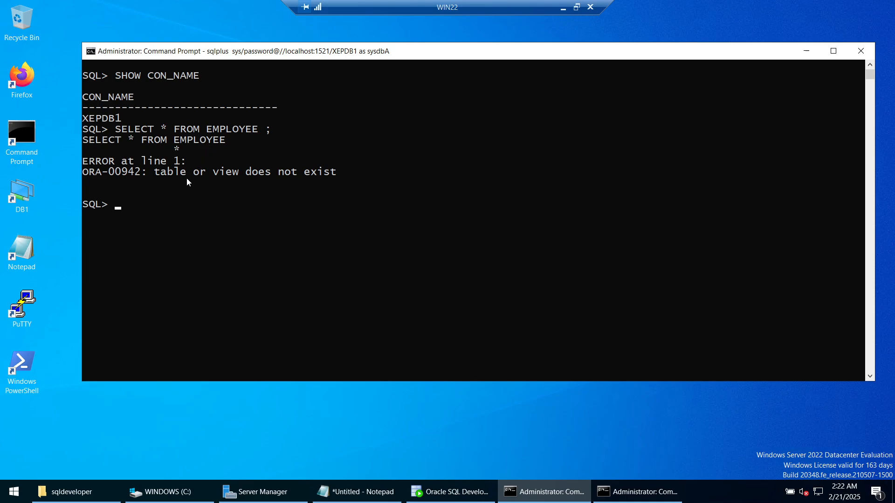
{"action": "right_click", "coordinate": [323, 206]}
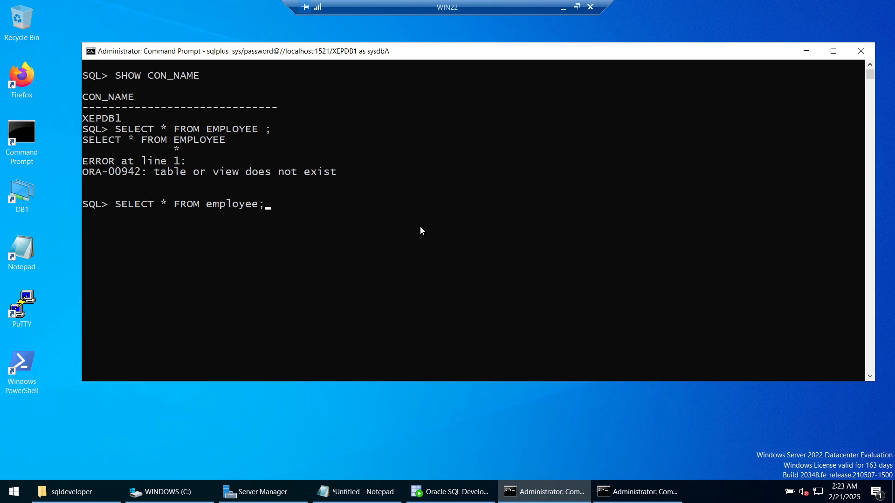
{"action": "key", "text": "BackSpace"}
{"action": "key", "text": "BackSpace"}
{"action": "key", "text": "BackSpace"}
{"action": "key", "text": "BackSpace"}
{"action": "key", "text": "BackSpace"}
{"action": "key", "text": "BackSpace"}
{"action": "key", "text": "BackSpace"}
{"action": "key", "text": "BackSpace"}
{"action": "key", "text": "BackSpace"}
{"action": "type", "text": "e"}
{"action": "key", "text": "BackSpace"}
{"action": "type", "text": "EMP[LO"}
{"action": "key", "text": "BackSpace"}
{"action": "key", "text": "BackSpace"}
{"action": "key", "text": "BackSpace"}
{"action": "type", "text": "LOYEE ;"}
{"action": "key", "text": "Return"}
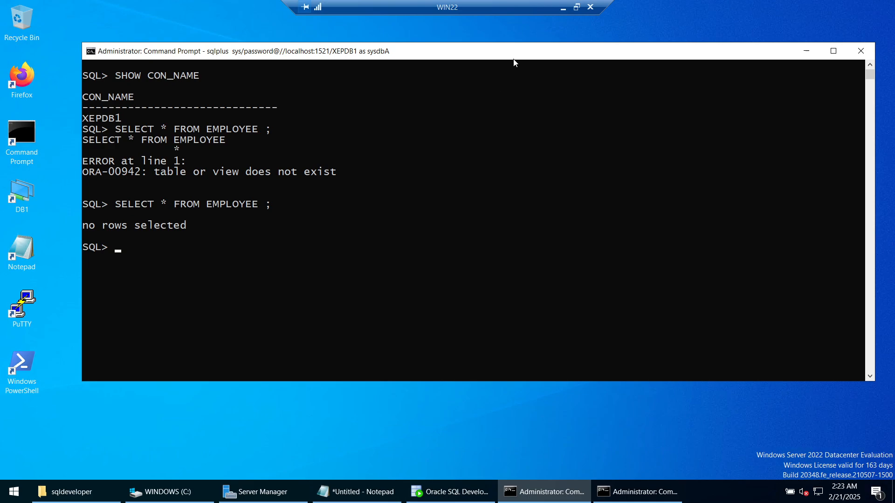
{"action": "left_click", "coordinate": [563, 8]}
{"action": "left_click", "coordinate": [429, 198]}
- Commit the inserted row in SQL Developer with COMMIT;
{"action": "type", "text": "C"}
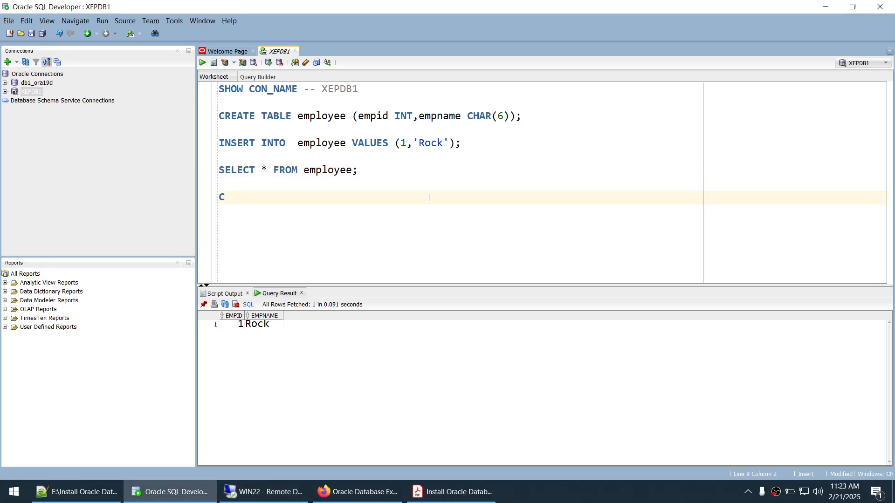
{"action": "type", "text": "OMMIT;"}
{"action": "left_click_drag", "start_coordinate": [302, 212], "coordinate": [212, 197]}
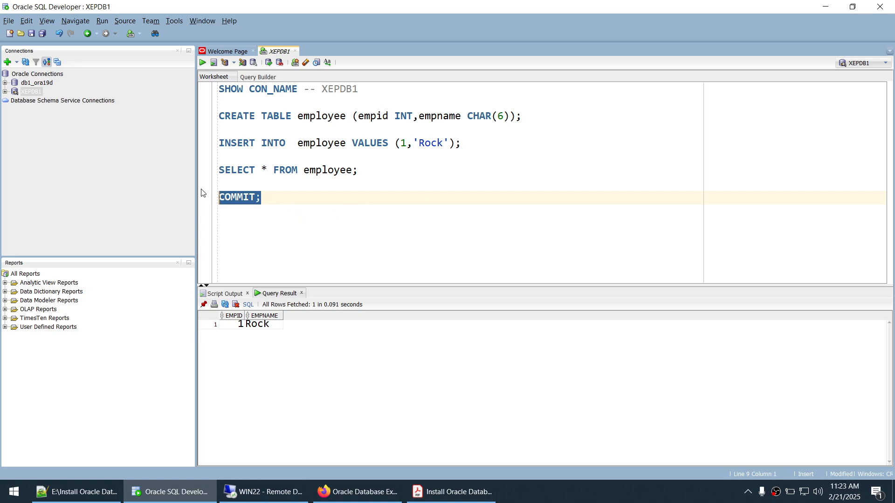
{"action": "left_click", "coordinate": [202, 62]}
- Rerun SELECT * FROM EMPLOYEE in remote SQL*Plus to see employee 1, Rock
{"action": "left_click", "coordinate": [264, 492]}
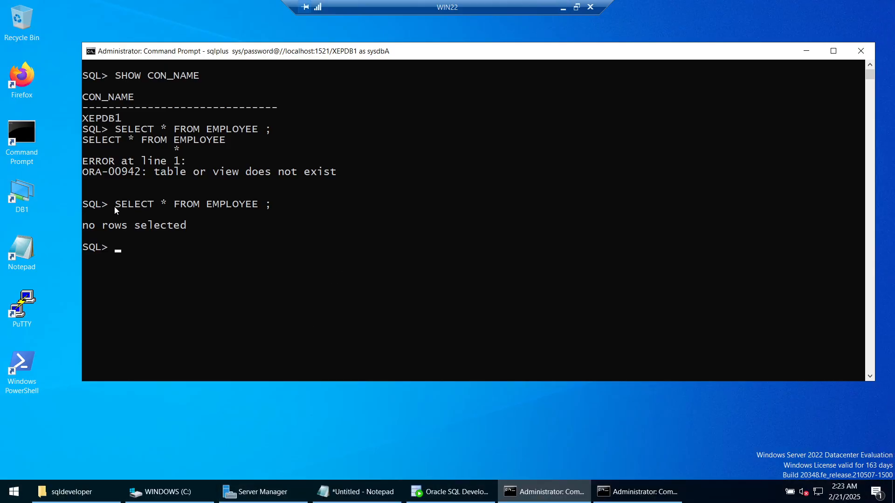
{"action": "left_click_drag", "start_coordinate": [114, 206], "coordinate": [274, 201]}
{"action": "right_click", "coordinate": [274, 200]}
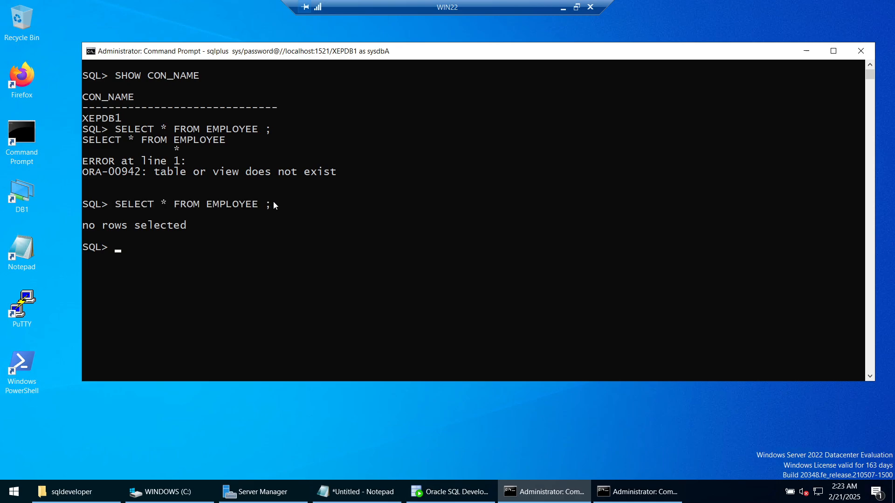
{"action": "right_click", "coordinate": [318, 211]}
{"action": "key", "text": "Return"}
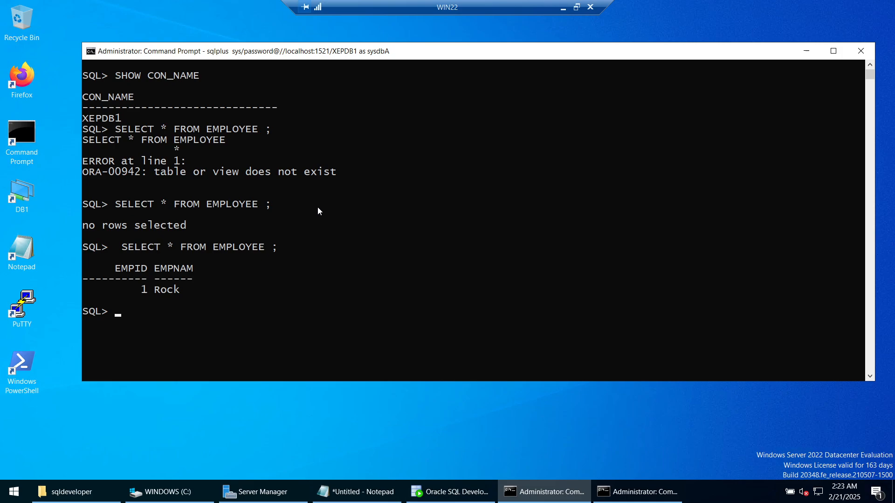
- Review the worksheet script, then bring the installation guide PDF forward
{"action": "left_click", "coordinate": [563, 8]}
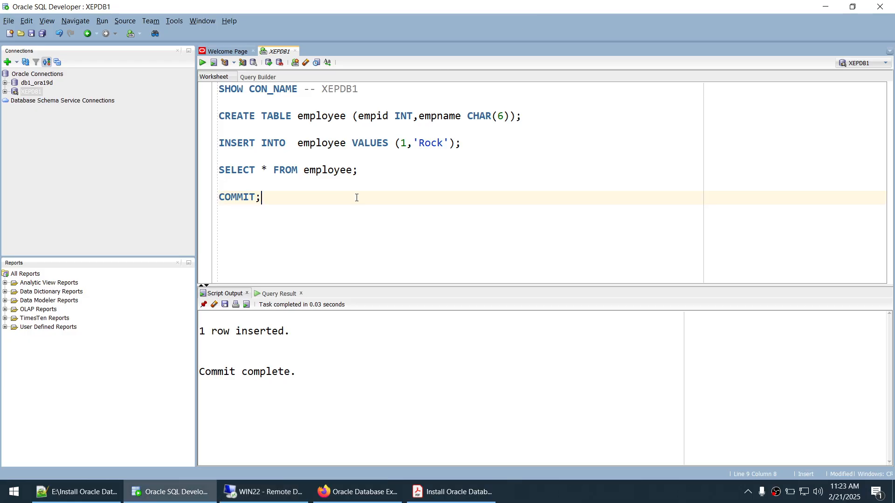
{"action": "left_click_drag", "start_coordinate": [356, 198], "coordinate": [186, 91]}
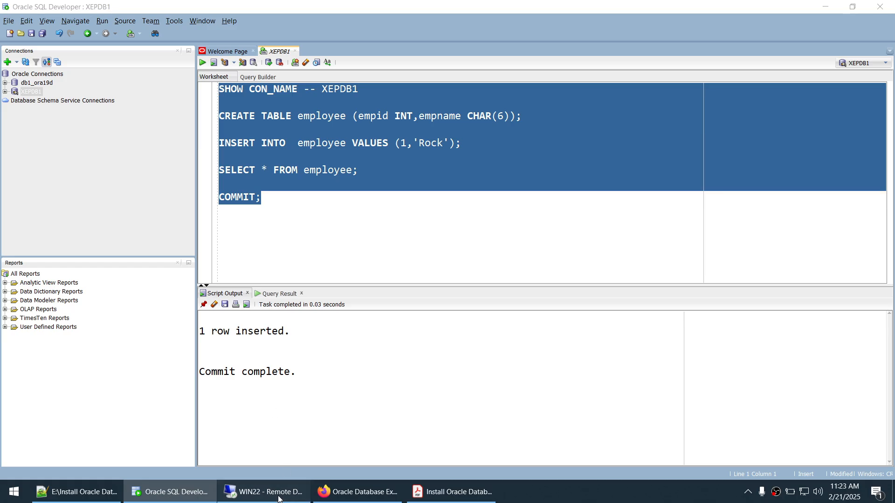
{"action": "left_click", "coordinate": [280, 495]}
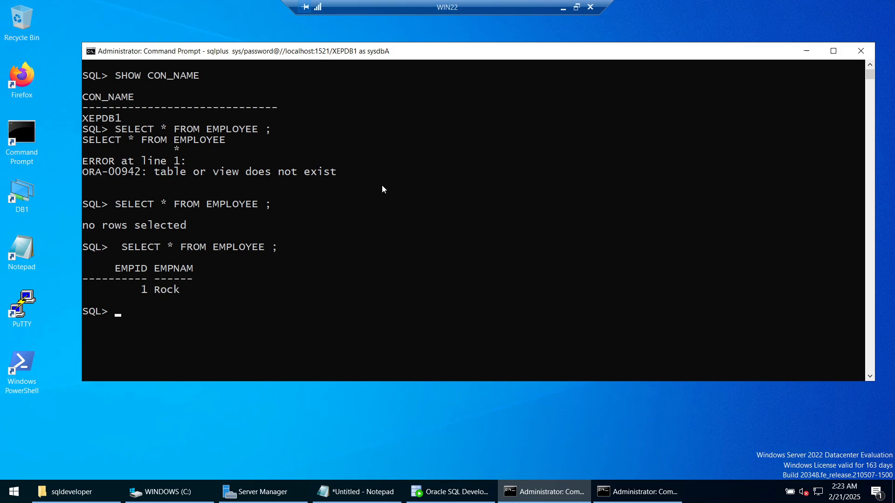
{"action": "left_click", "coordinate": [562, 9]}
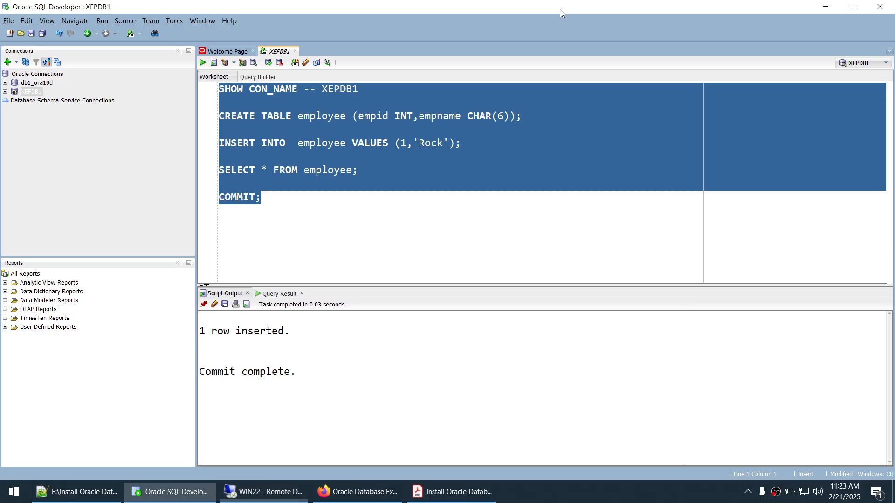
{"action": "left_click", "coordinate": [295, 122]}
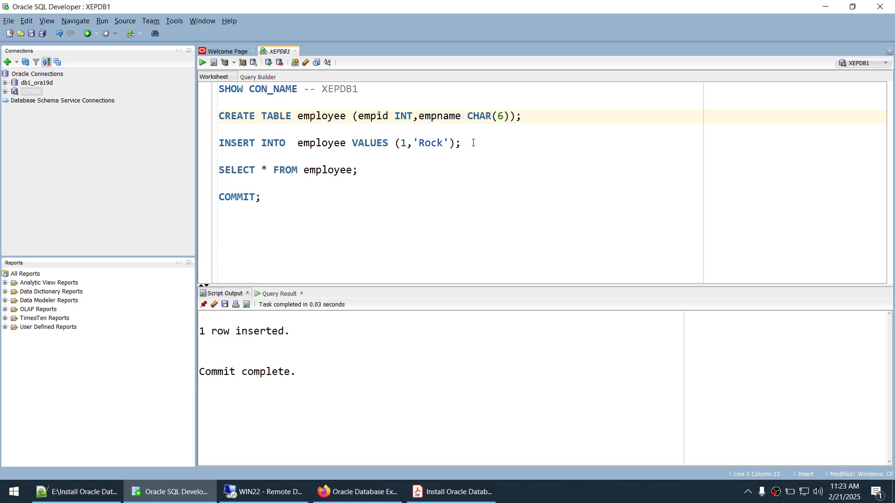
{"action": "left_click", "coordinate": [450, 492]}
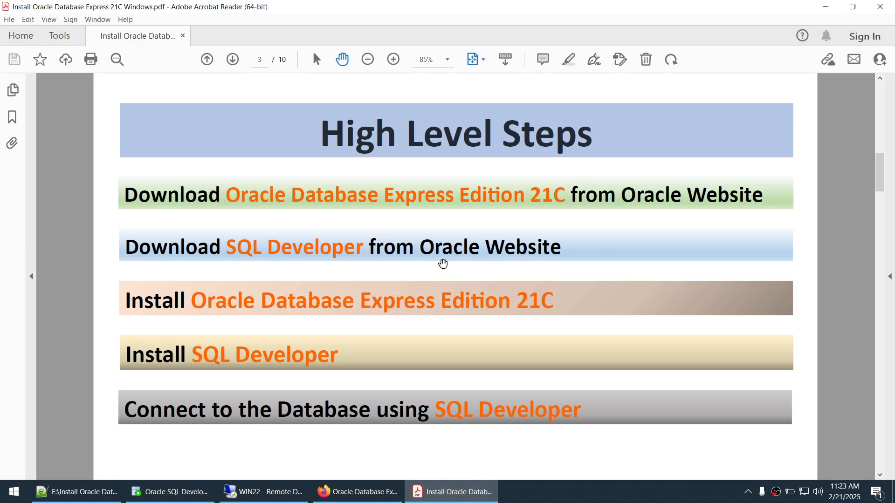
- Scroll the install guide forward to pages 8–9, then back to the Installation Result page
{"action": "scroll", "coordinate": [442, 262], "scroll_direction": "down", "scroll_amount": 5}
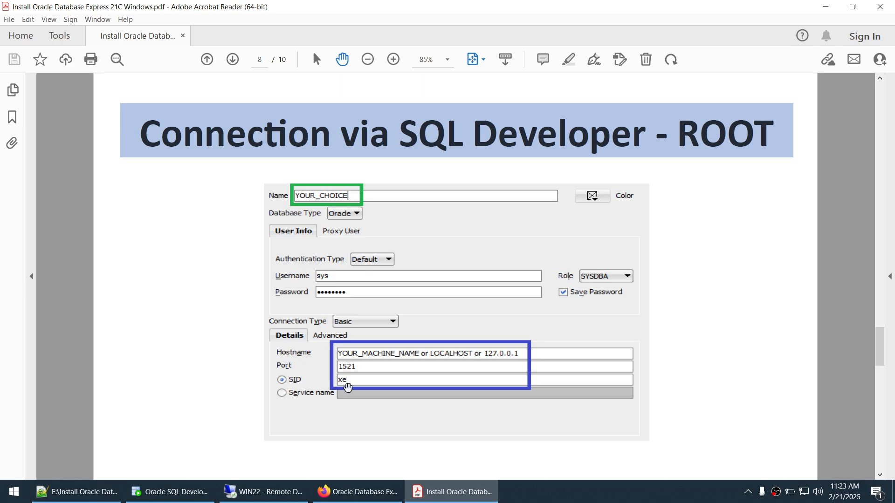
{"action": "scroll", "coordinate": [348, 387], "scroll_direction": "down", "scroll_amount": 1}
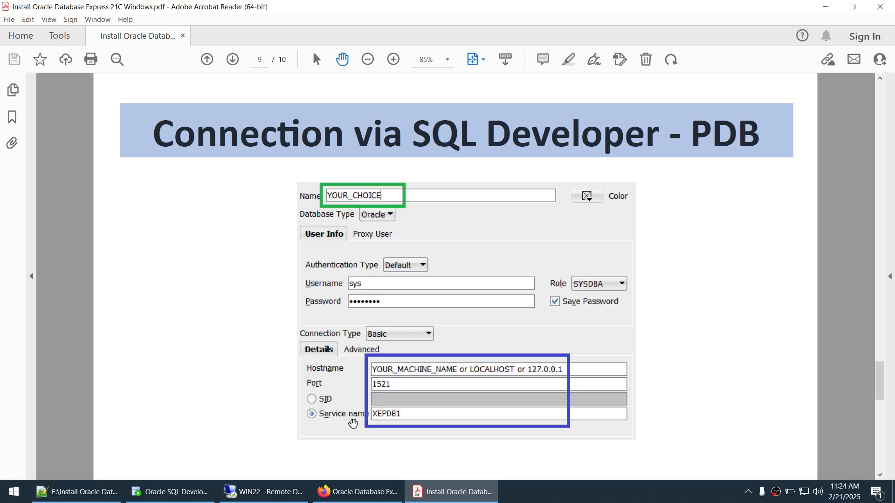
{"action": "scroll", "coordinate": [392, 416], "scroll_direction": "up", "scroll_amount": 1}
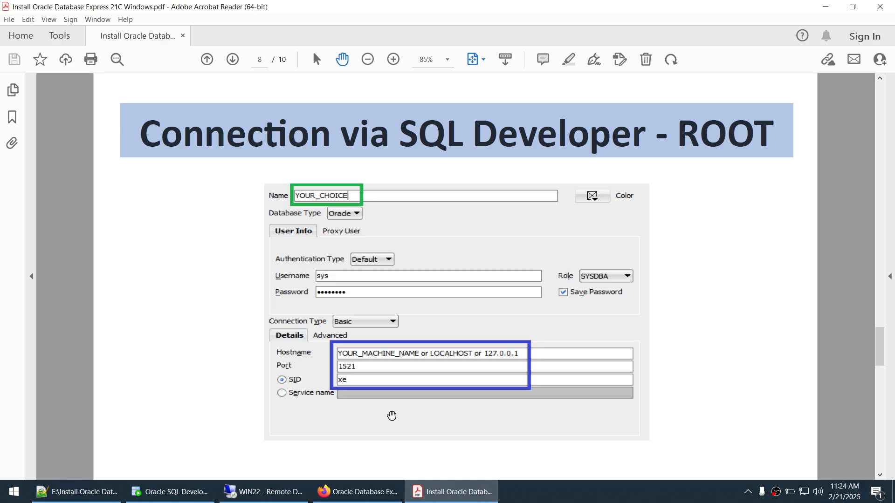
{"action": "scroll", "coordinate": [392, 416], "scroll_direction": "up", "scroll_amount": 1}
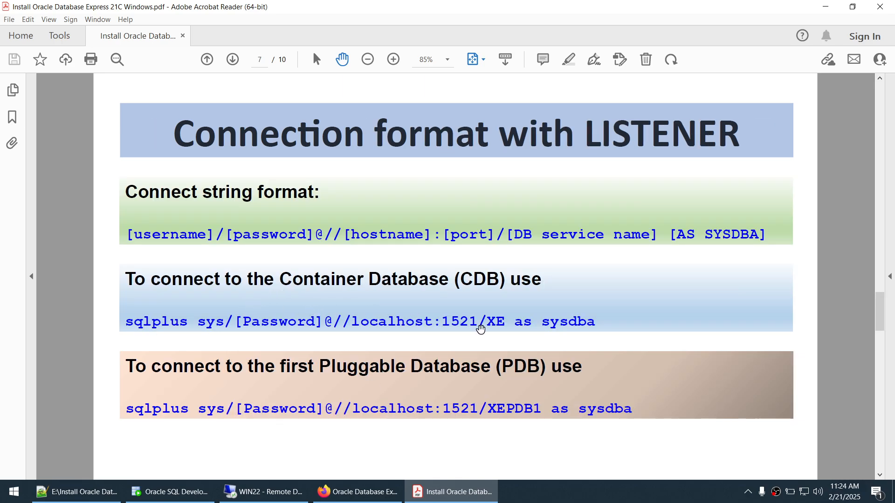
{"action": "scroll", "coordinate": [480, 329], "scroll_direction": "up", "scroll_amount": 1}
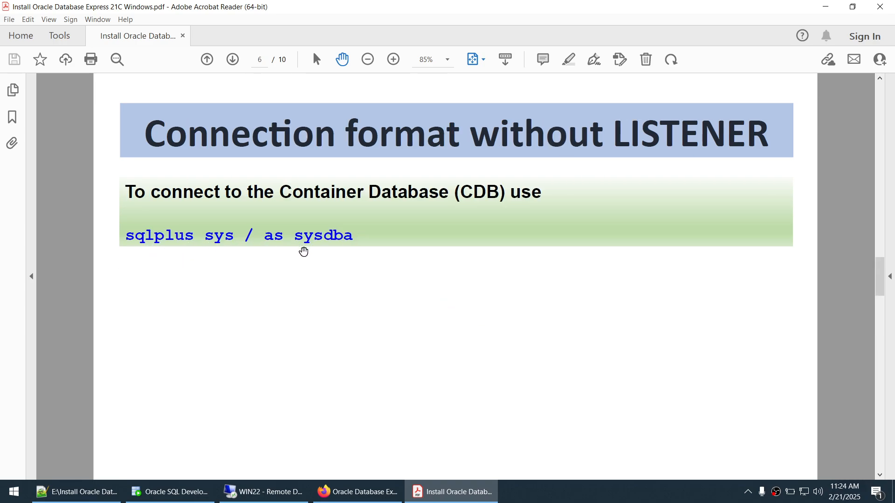
{"action": "scroll", "coordinate": [303, 251], "scroll_direction": "up", "scroll_amount": 1}
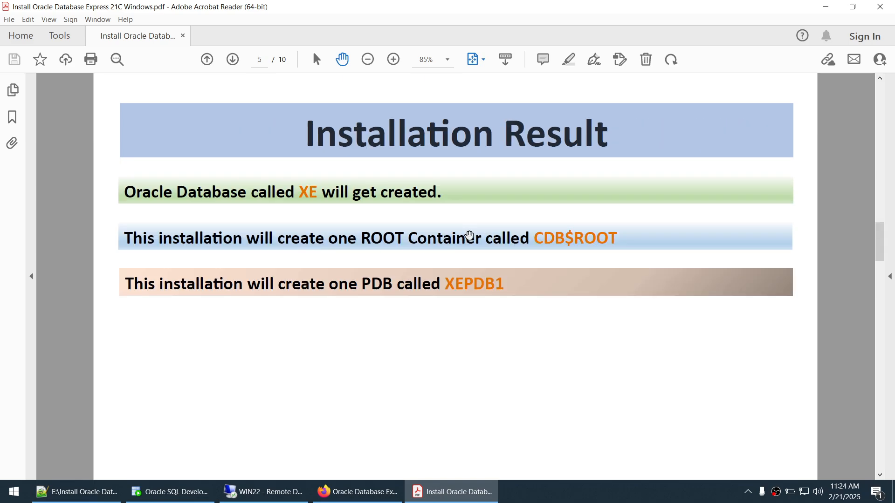